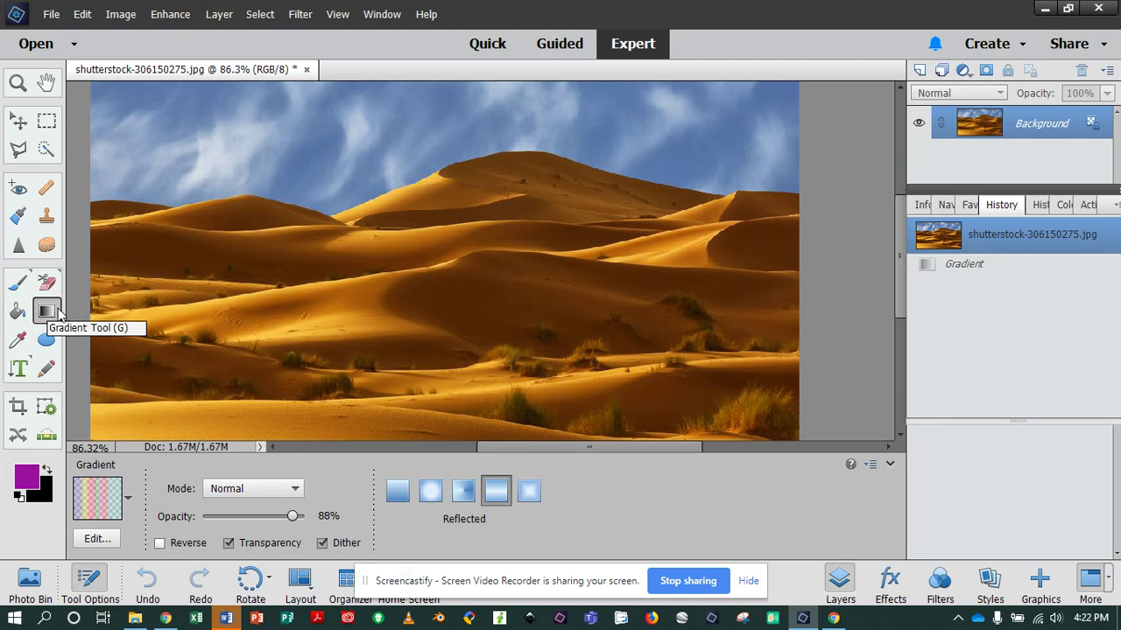
# Convert the locked Background into a regular layer and duplicate the desert image as After
pyautogui.click(1094, 127)
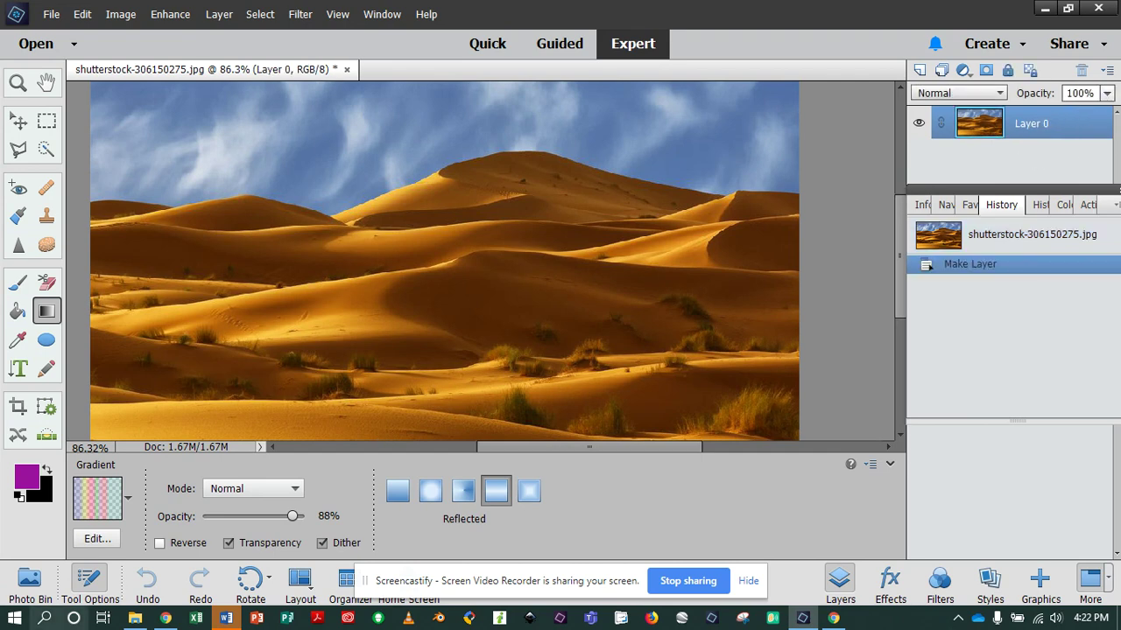
pyautogui.click(29, 582)
pyautogui.rightClick(117, 508)
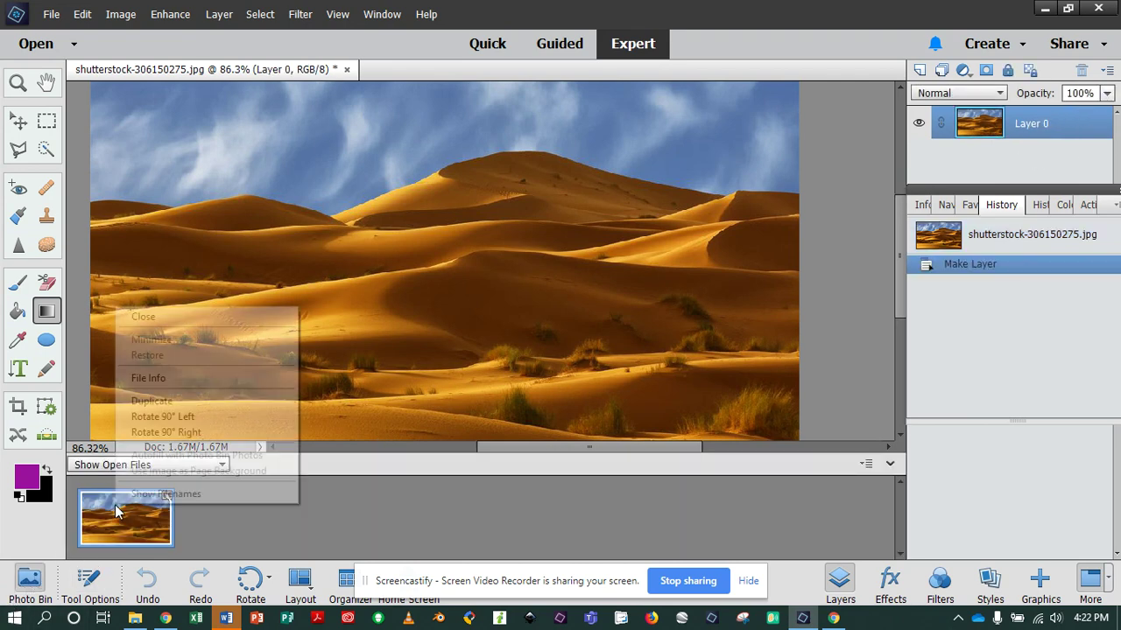
pyautogui.click(182, 401)
pyautogui.write('Af')
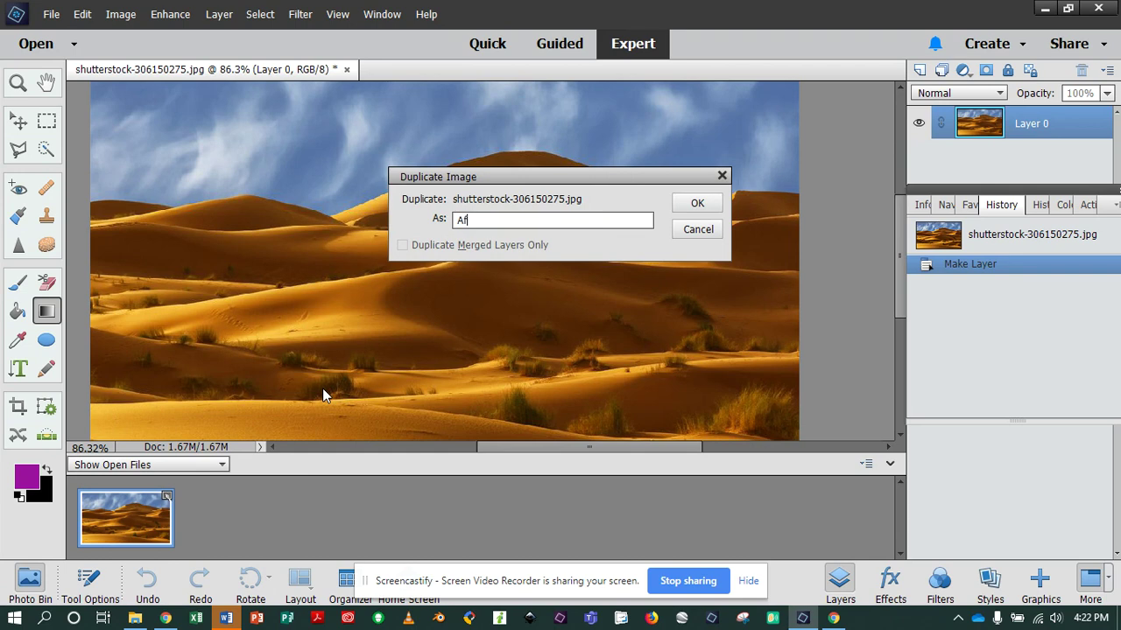
pyautogui.write('ter')
pyautogui.press('Return')
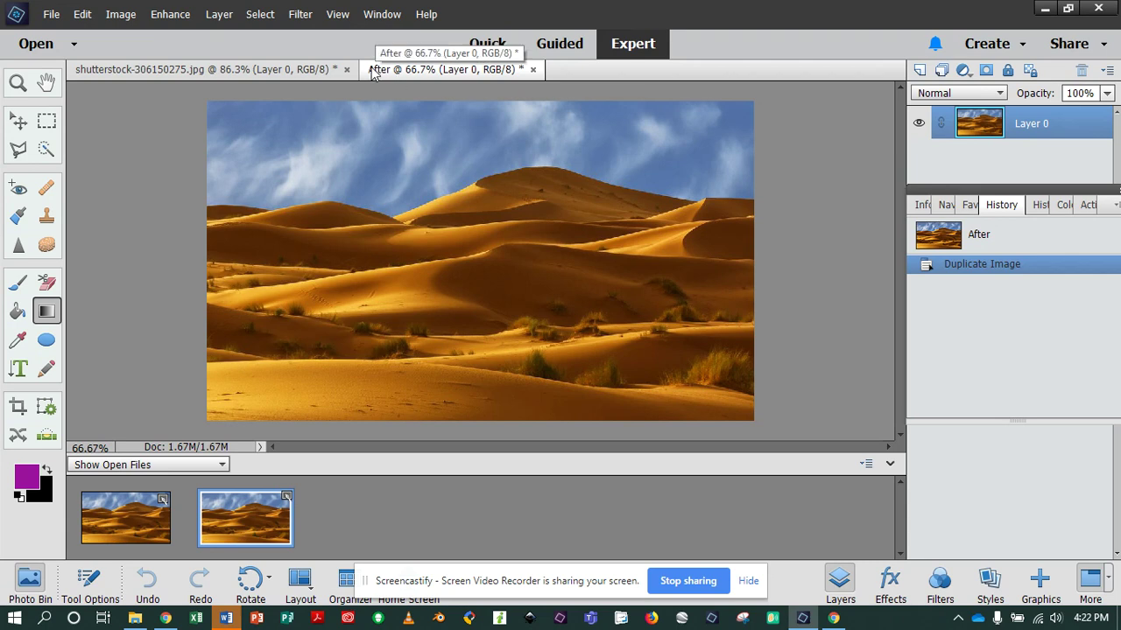
# Set up the Gradient tool with the purple-to-black preset from the Default set at 90% opacity
pyautogui.scroll(2, 483, 261)
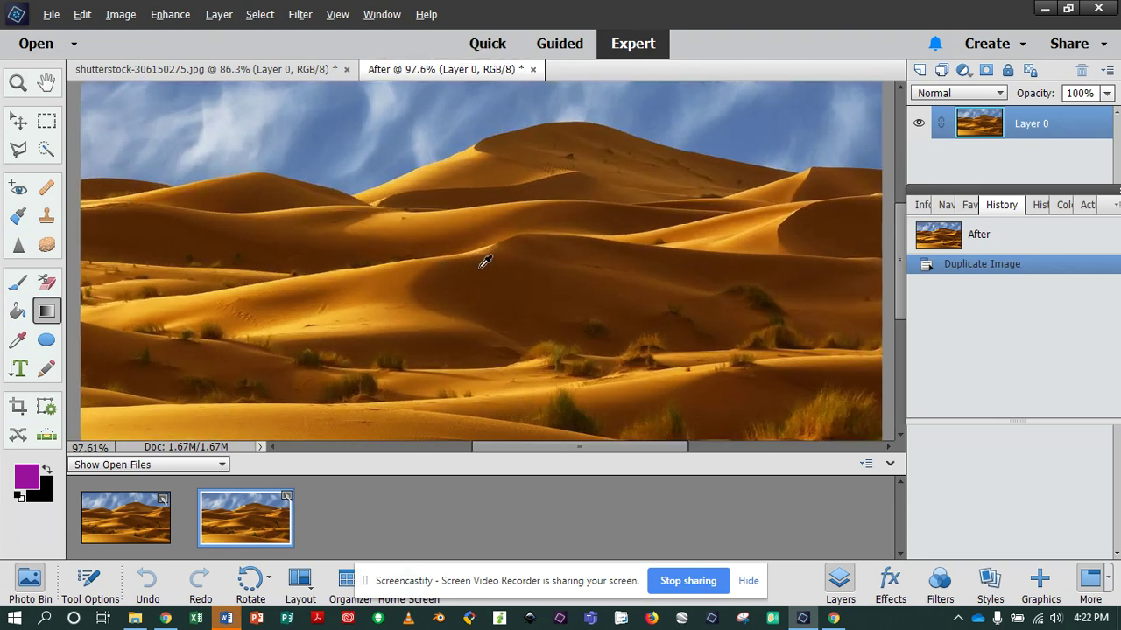
pyautogui.click(46, 310)
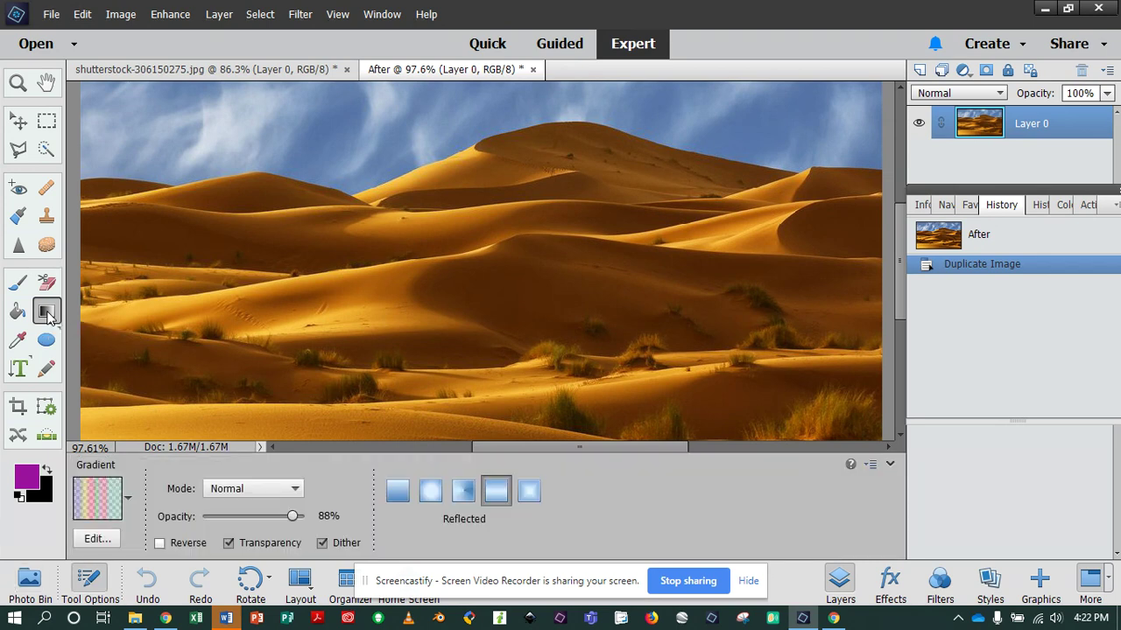
pyautogui.click(127, 497)
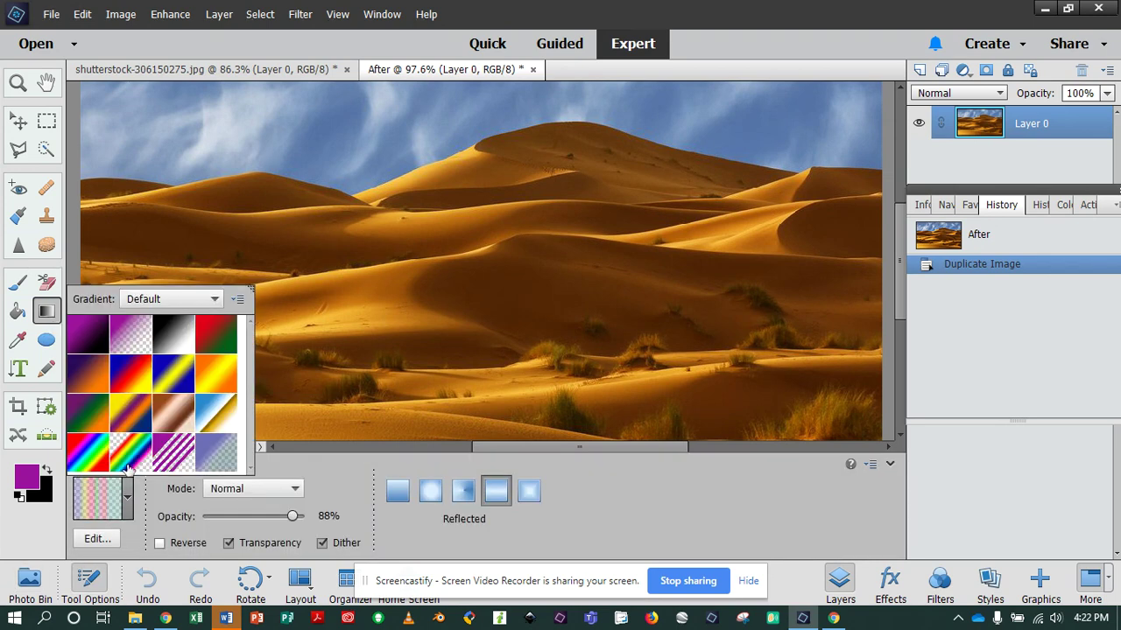
pyautogui.click(95, 342)
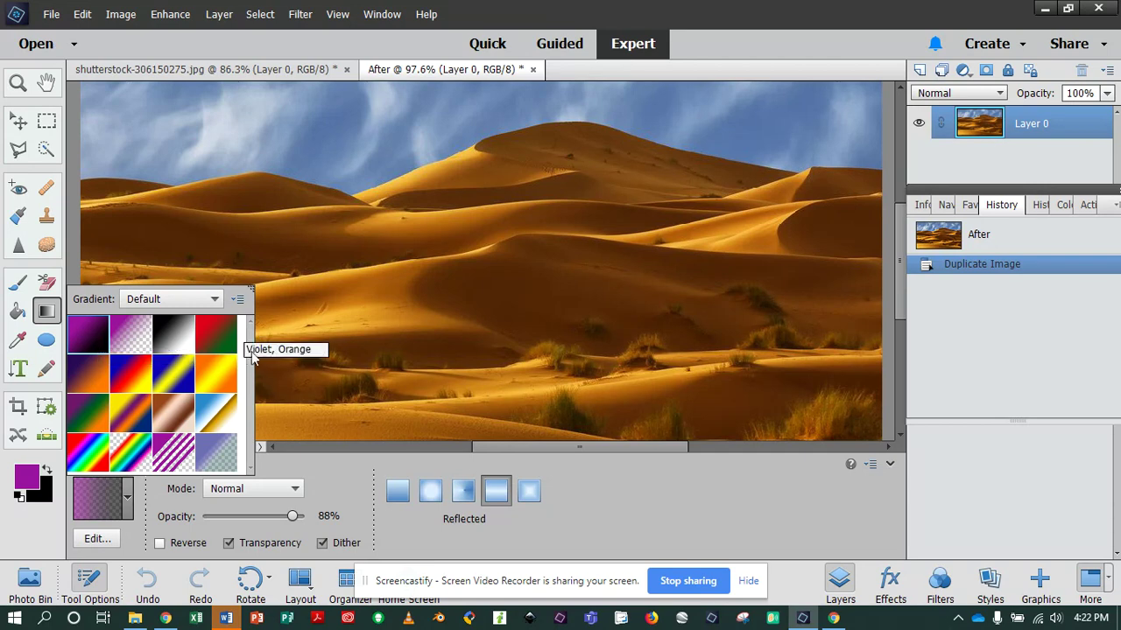
pyautogui.click(294, 516)
pyautogui.moveTo(295, 518); pyautogui.dragTo(296, 518)
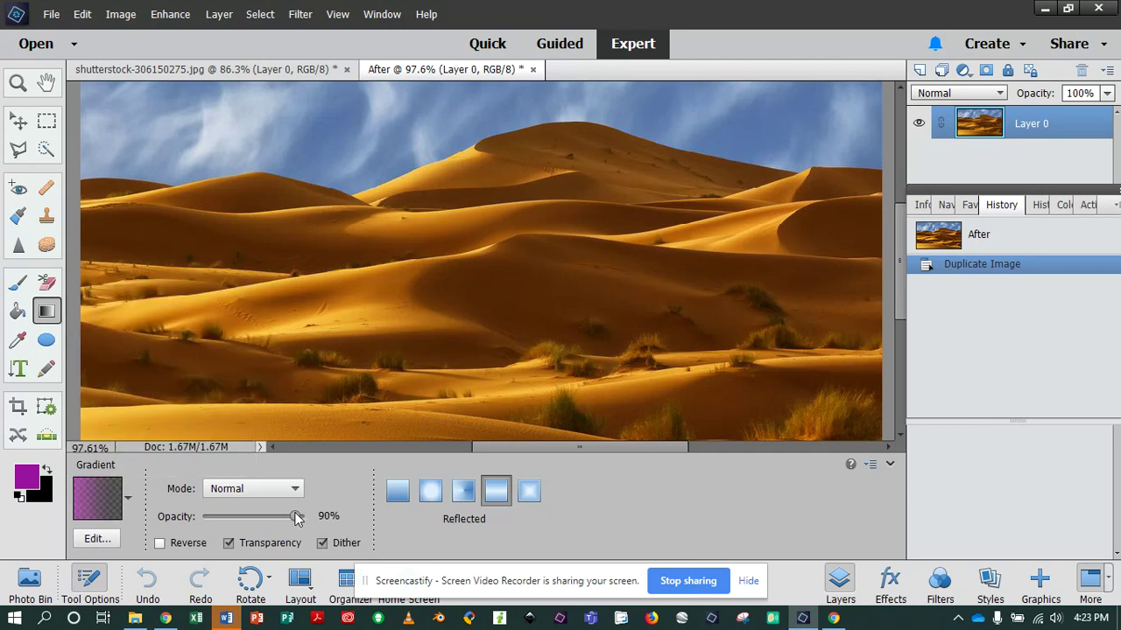
# Apply a Diamond gradient horizontally across the After image from its left edge to its right edge
pyautogui.click(397, 496)
pyautogui.click(430, 491)
pyautogui.click(463, 491)
pyautogui.click(529, 492)
pyautogui.scroll(1, 113, 174)
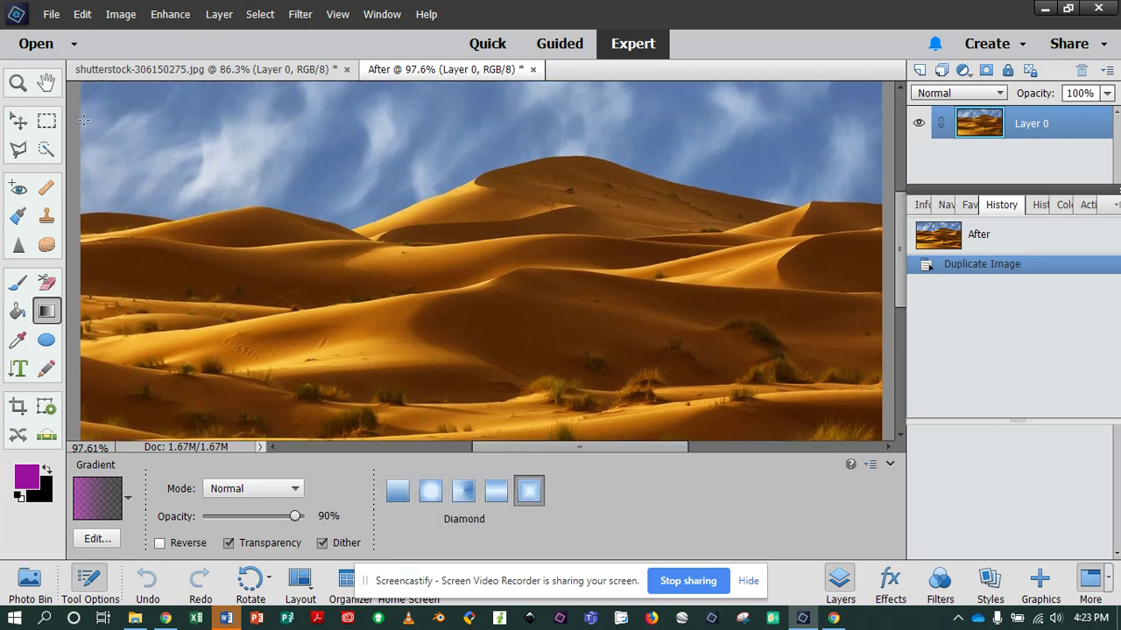
pyautogui.moveTo(79, 239); pyautogui.dragTo(763, 282)
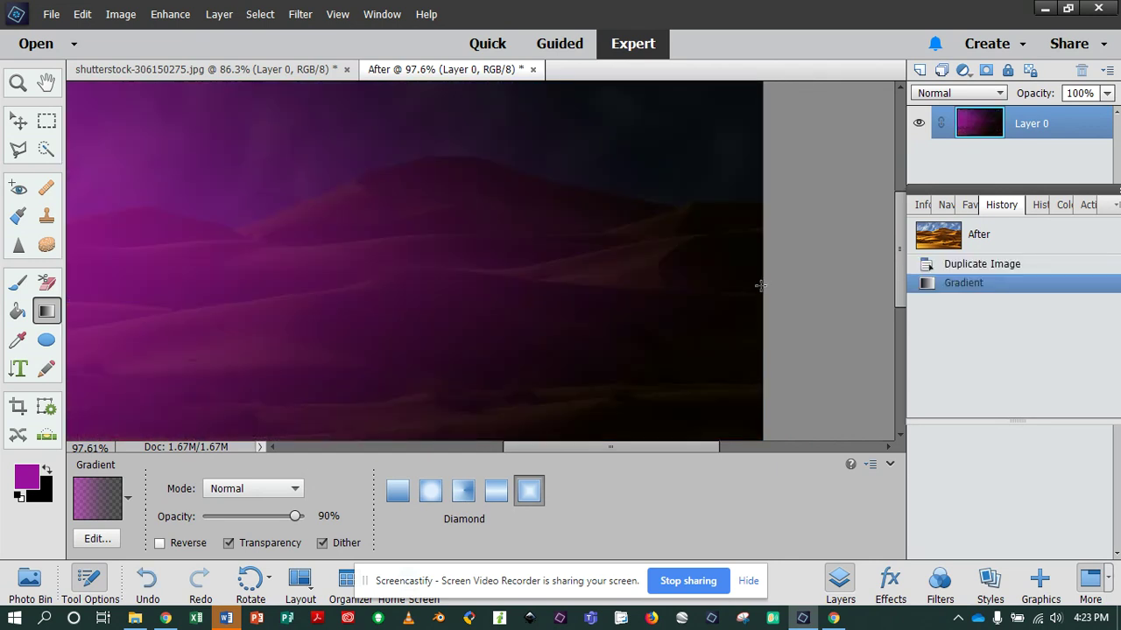
pyautogui.scroll(1, 560, 376)
pyautogui.moveTo(585, 450); pyautogui.dragTo(560, 440)
pyautogui.scroll(-1, 583, 401)
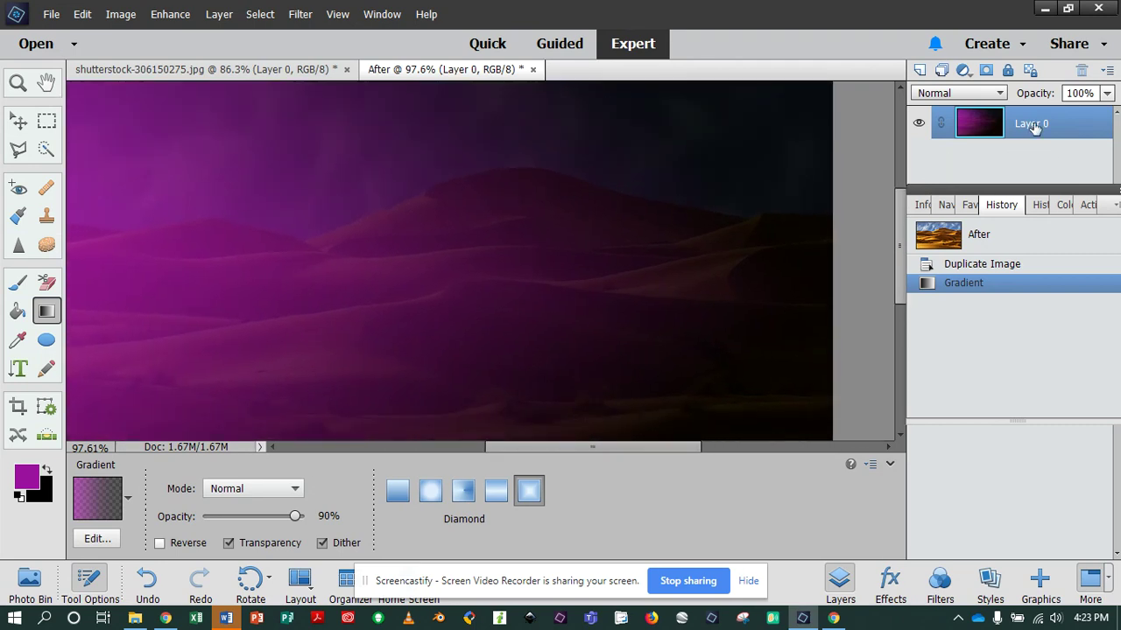
# Set the layer opacity to 100% and the gradient opacity to 86%, and restore the After image's initial history state
pyautogui.click(1107, 92)
pyautogui.moveTo(1089, 114); pyautogui.dragTo(1111, 113)
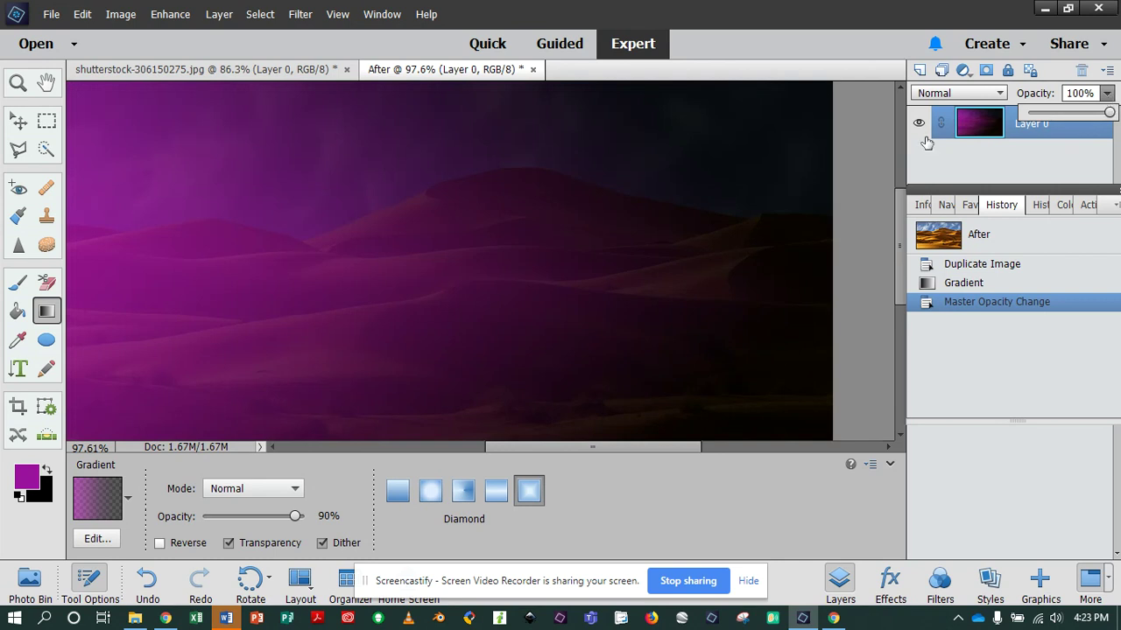
pyautogui.moveTo(295, 516)
pyautogui.mouseDown()
pyautogui.moveTo(248, 519)
pyautogui.moveTo(290, 516)
pyautogui.mouseUp()
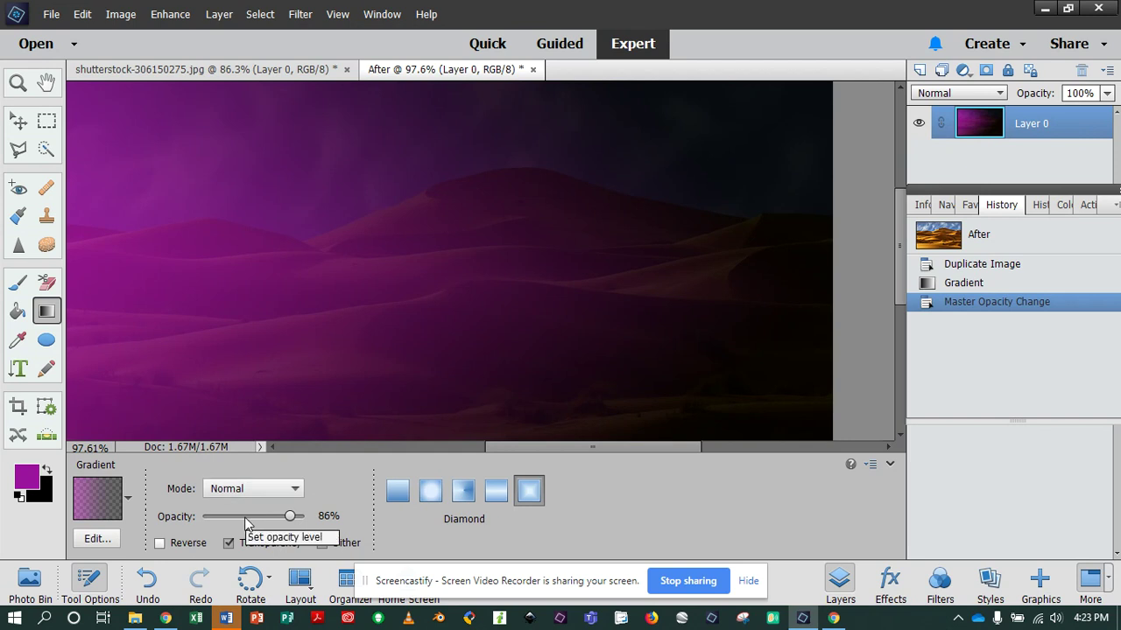
pyautogui.click(983, 238)
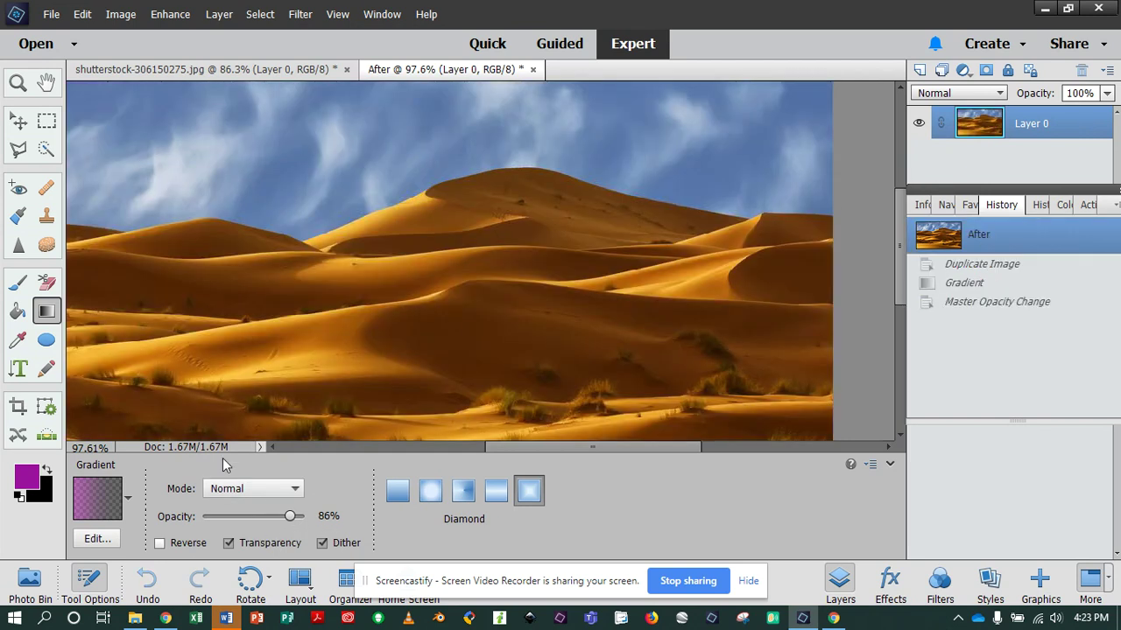
# Lower the gradient opacity to 68% and apply the Diamond gradient from the image's left edge to its right edge
pyautogui.moveTo(289, 516); pyautogui.dragTo(270, 518)
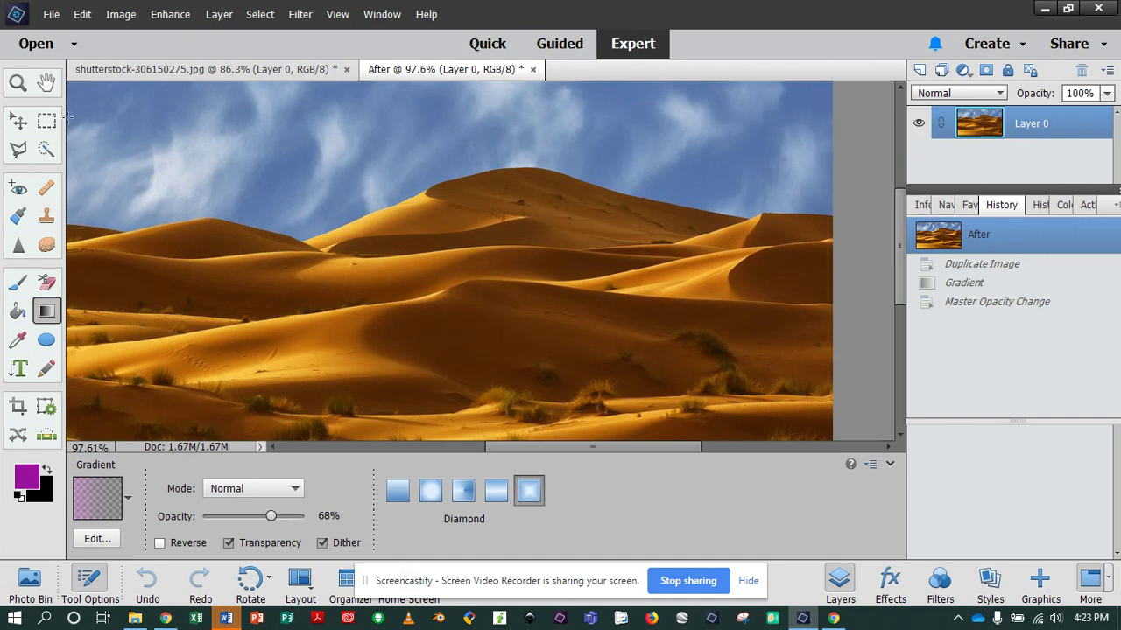
pyautogui.moveTo(523, 447)
pyautogui.mouseDown()
pyautogui.moveTo(346, 442)
pyautogui.moveTo(511, 445)
pyautogui.mouseUp()
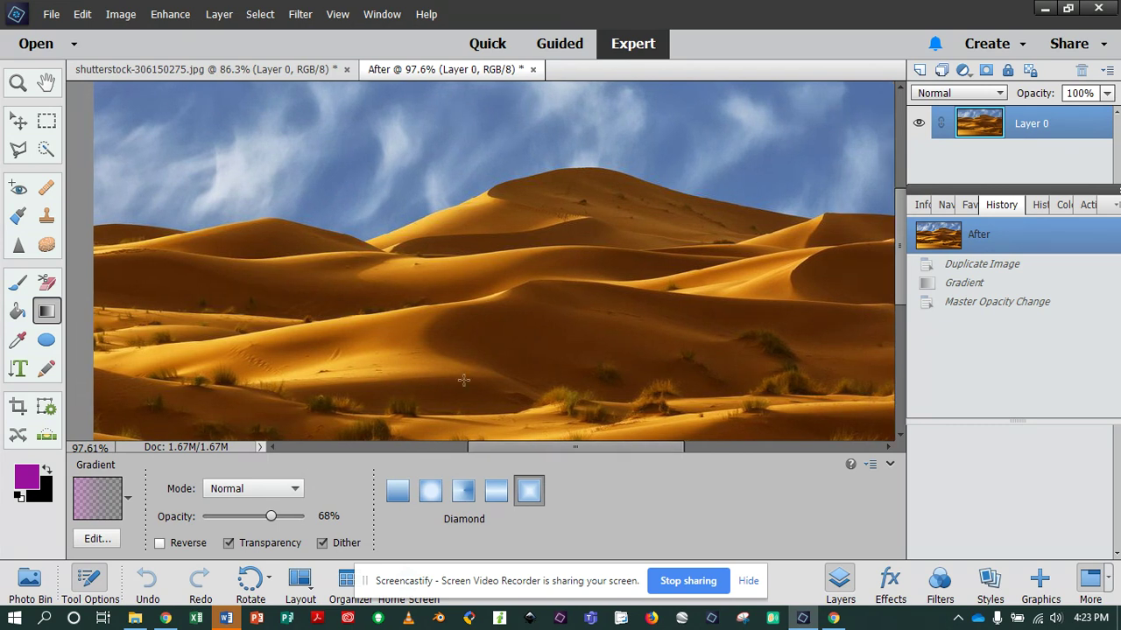
pyautogui.scroll(-1, 447, 357)
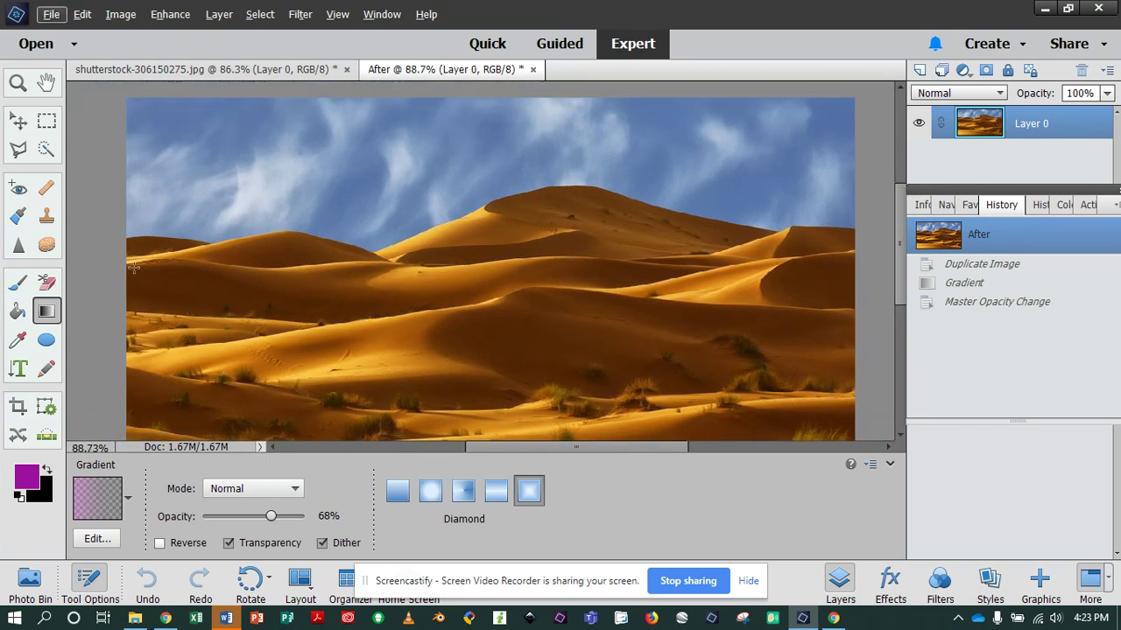
pyautogui.moveTo(125, 266); pyautogui.dragTo(855, 274)
pyautogui.scroll(-2, 750, 354)
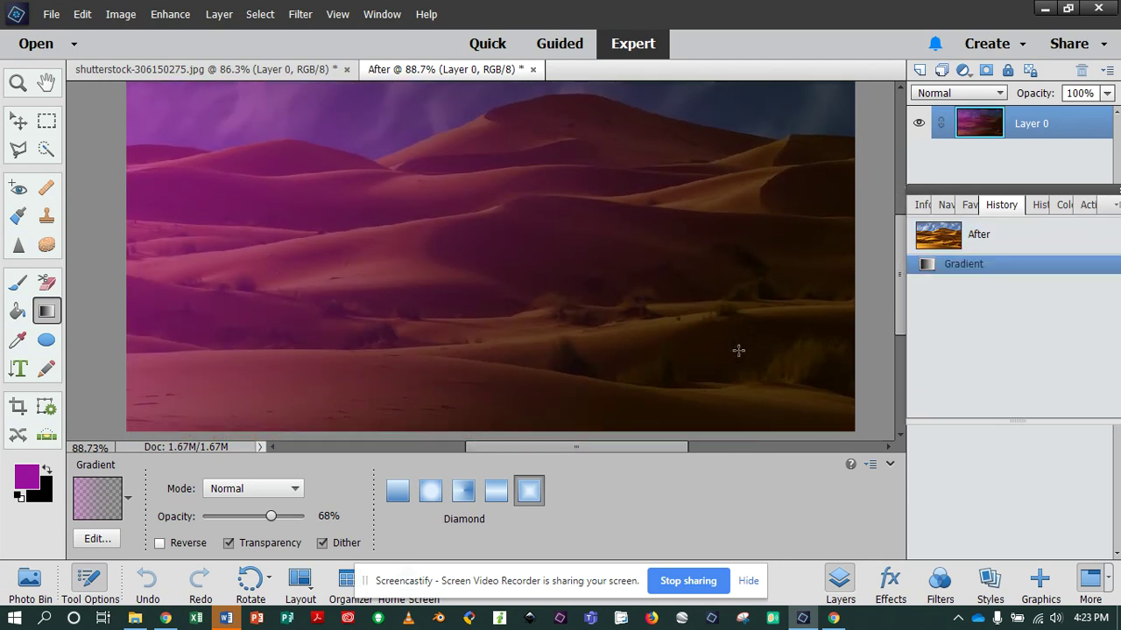
pyautogui.scroll(2, 738, 350)
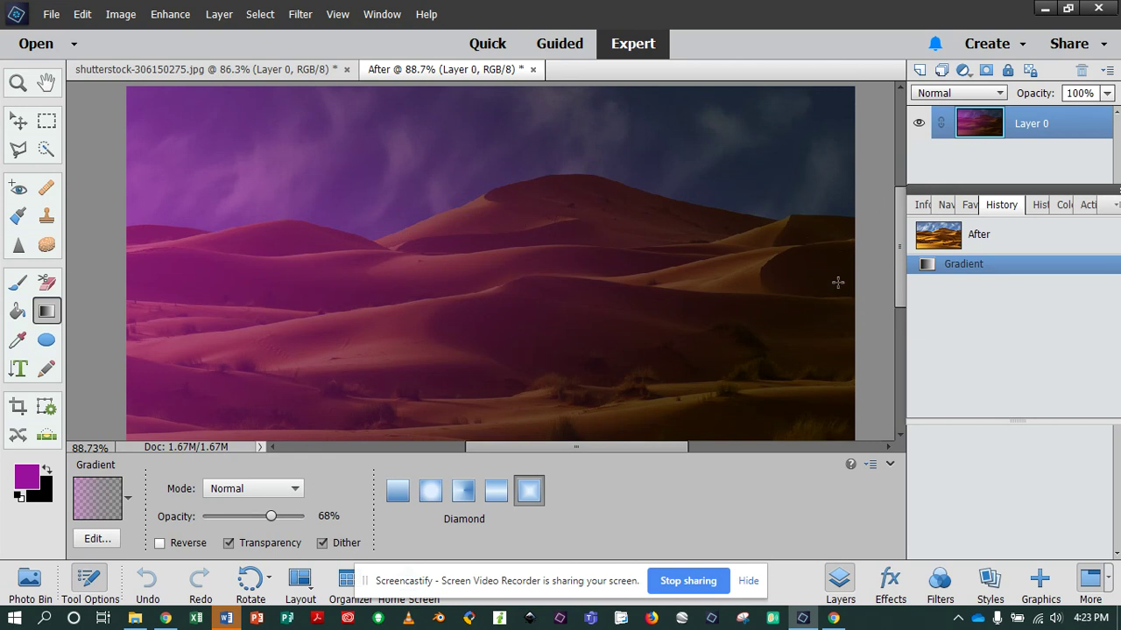
pyautogui.scroll(-1, 718, 312)
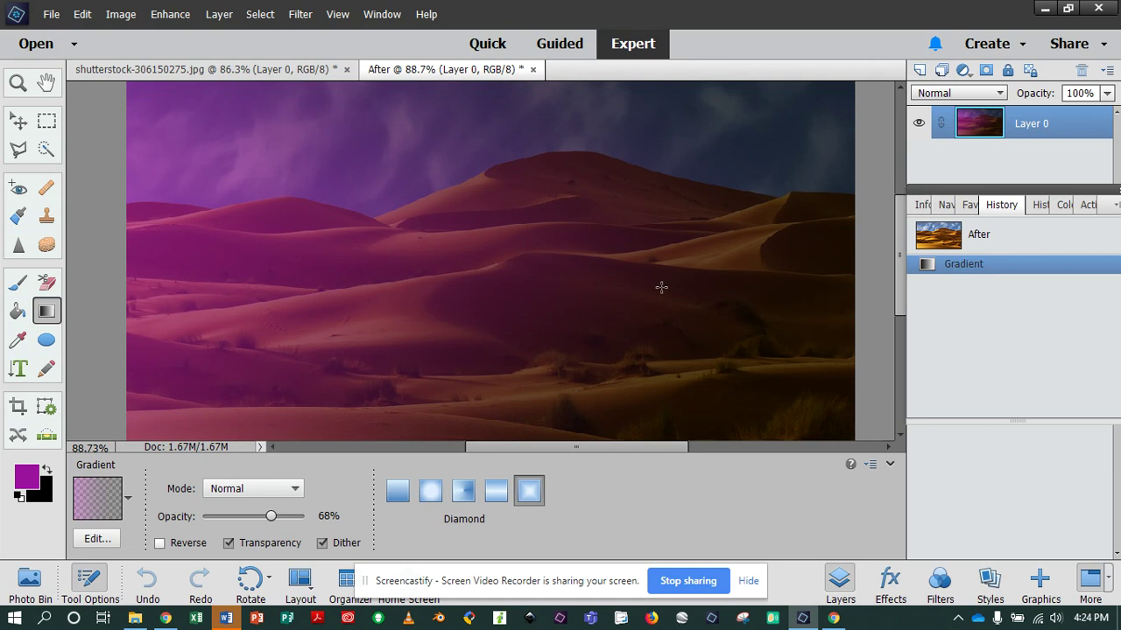
pyautogui.scroll(-1, 670, 296)
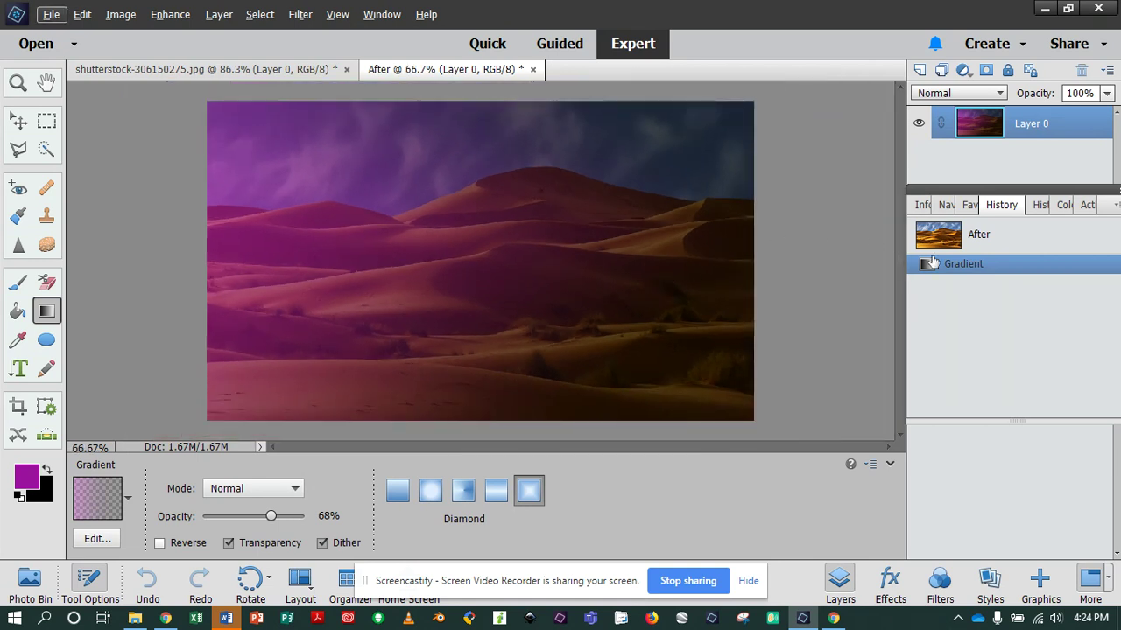
# Restore the image's initial history state and apply a Linear gradient horizontally from its left edge to its right edge
pyautogui.click(1031, 249)
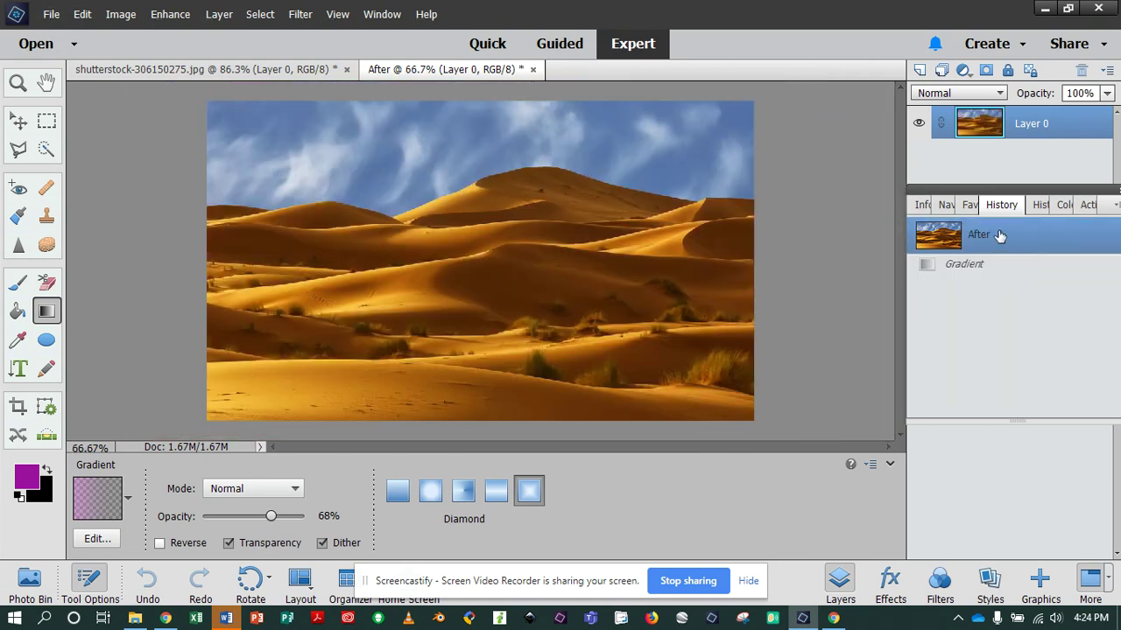
pyautogui.click(381, 15)
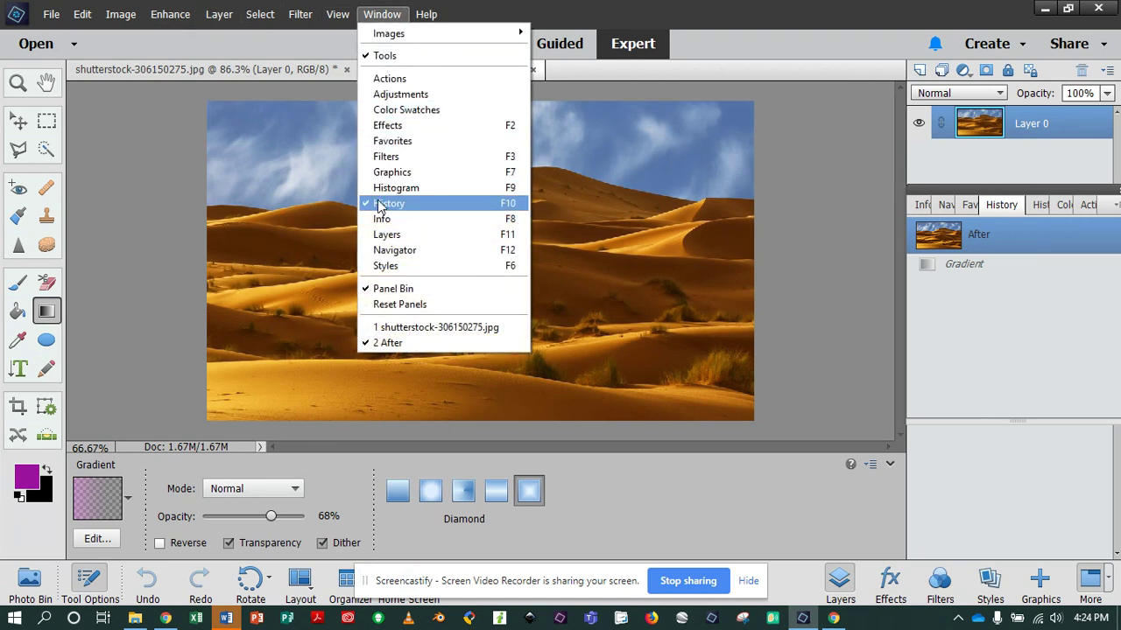
pyautogui.click(1066, 305)
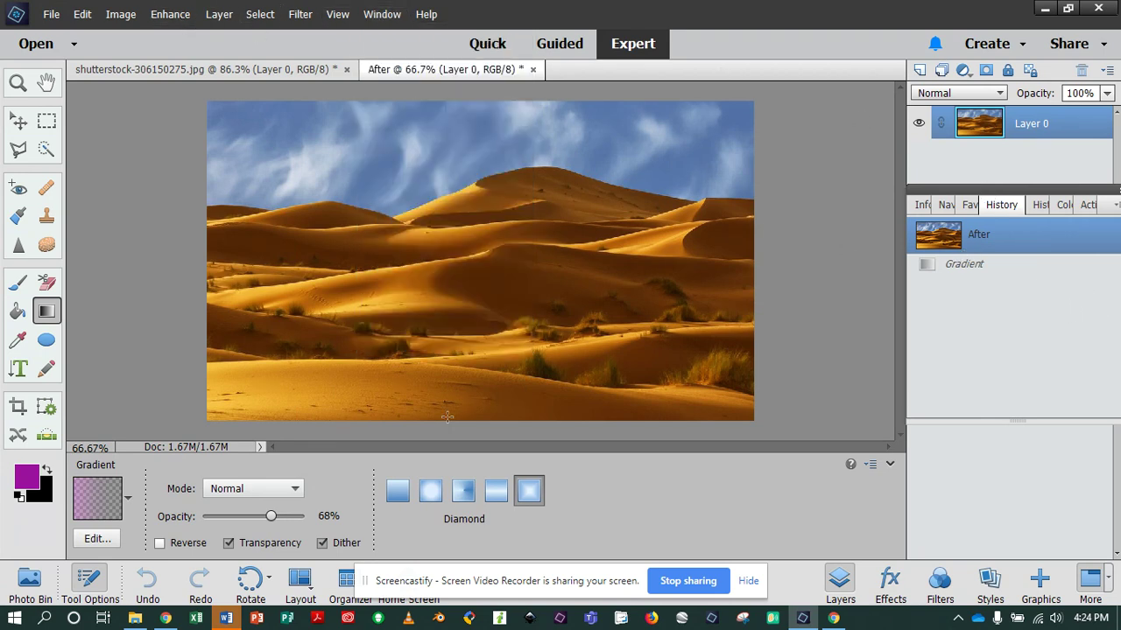
pyautogui.click(397, 492)
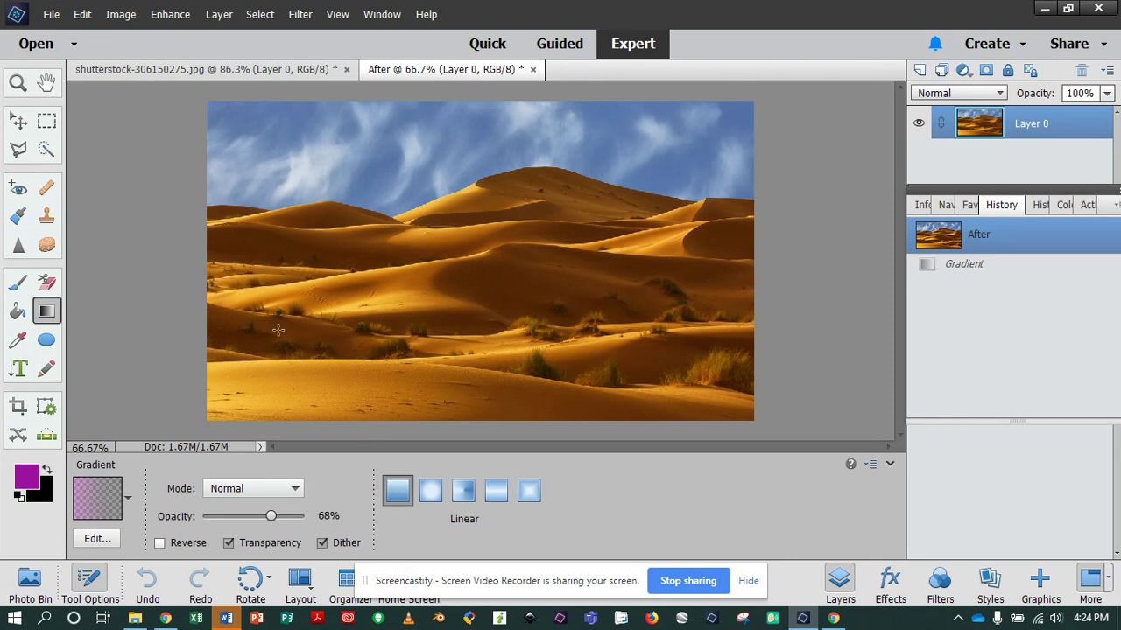
pyautogui.moveTo(208, 281); pyautogui.dragTo(751, 293)
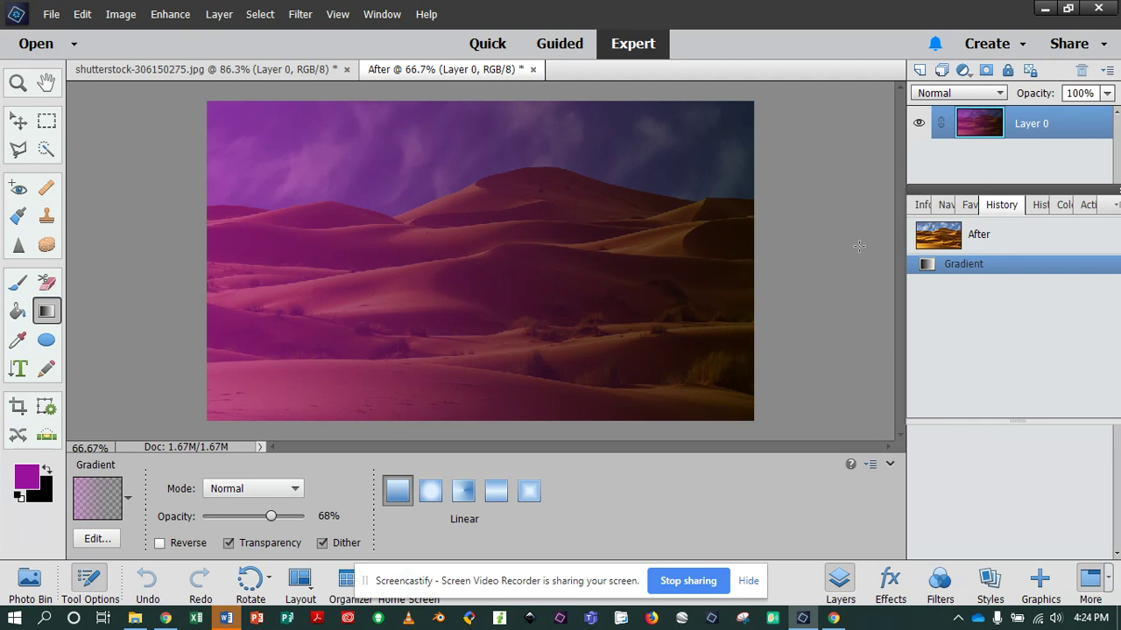
# Revert the linear gradient and apply a Radial gradient from the image's left edge to its right edge
pyautogui.click(975, 243)
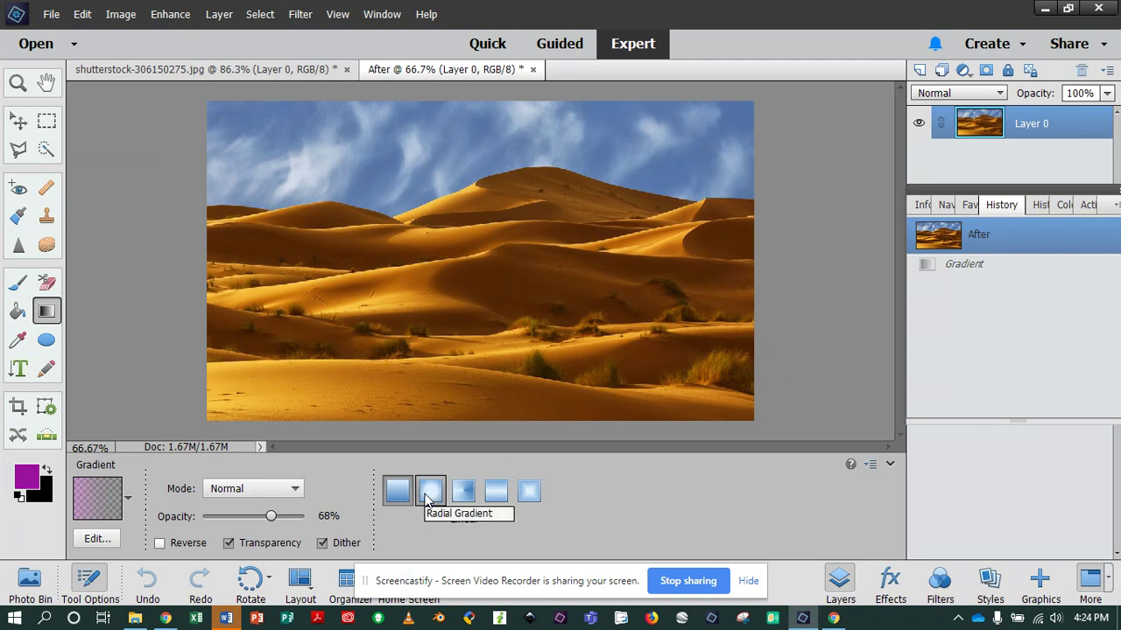
pyautogui.click(431, 493)
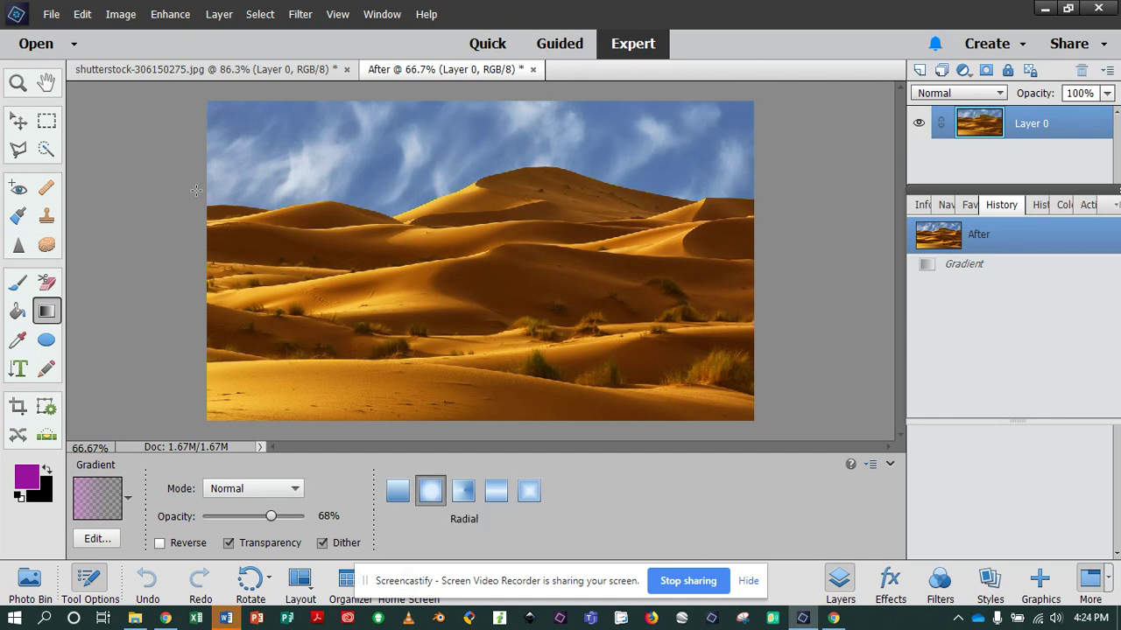
pyautogui.moveTo(205, 238); pyautogui.dragTo(746, 254)
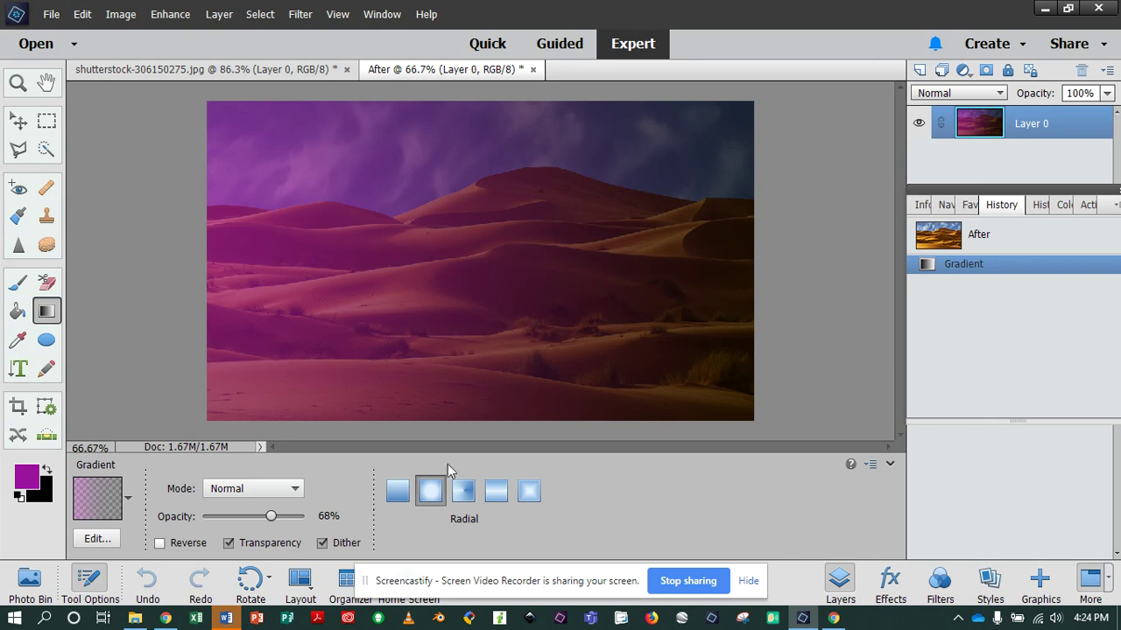
# Replace the radial gradient with an Angle gradient running diagonally from the image's lower right edge to its upper left edge
pyautogui.click(464, 492)
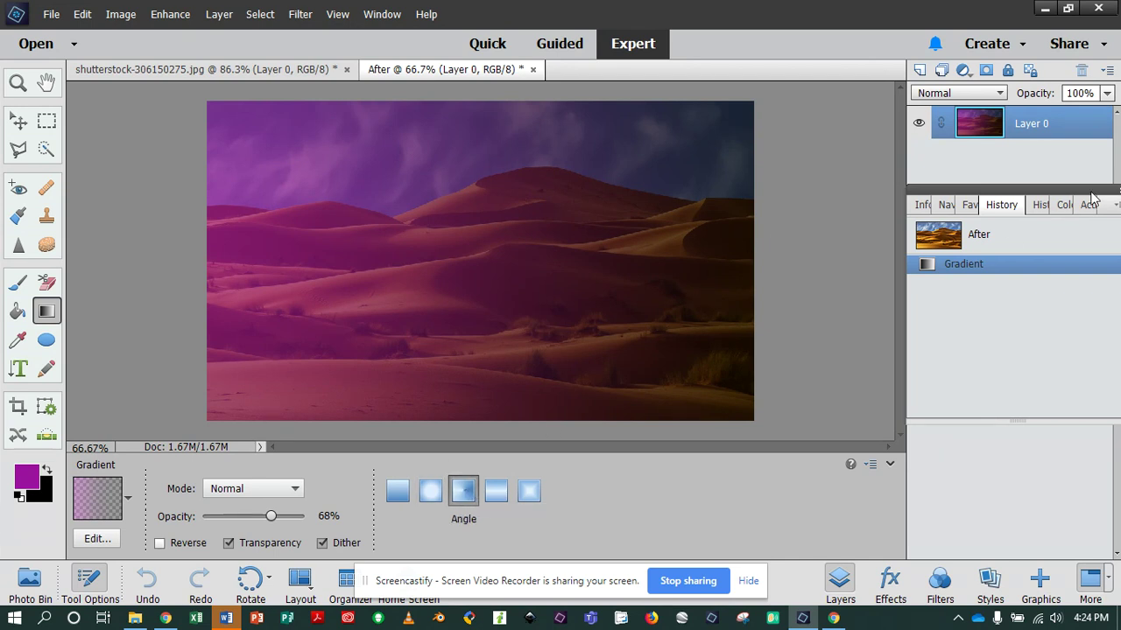
pyautogui.click(1057, 233)
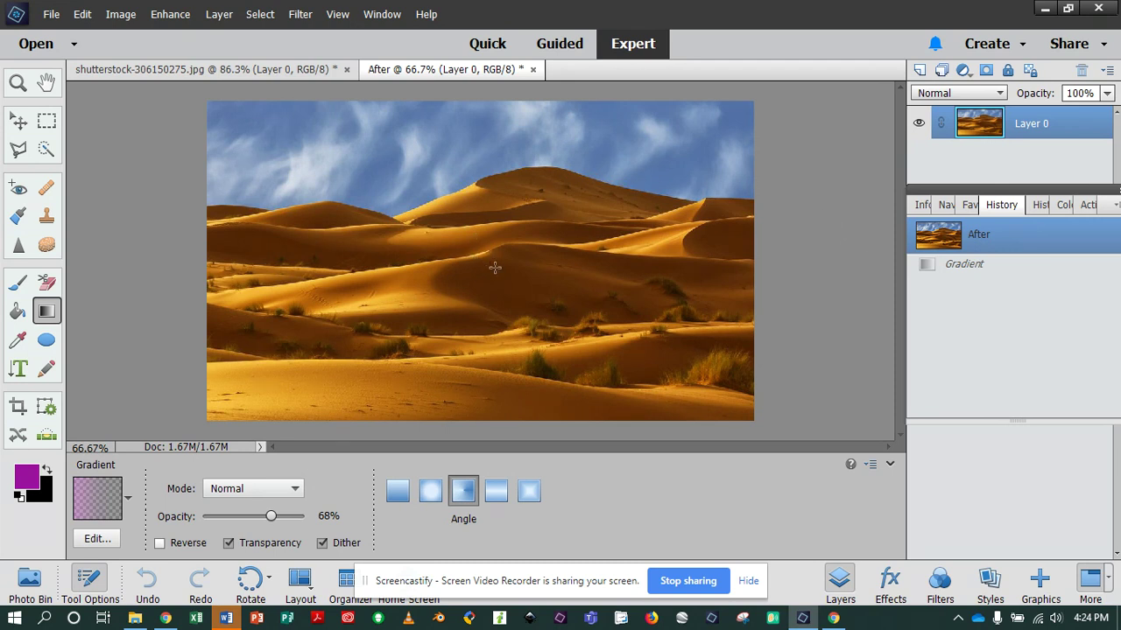
pyautogui.moveTo(753, 372); pyautogui.dragTo(206, 146)
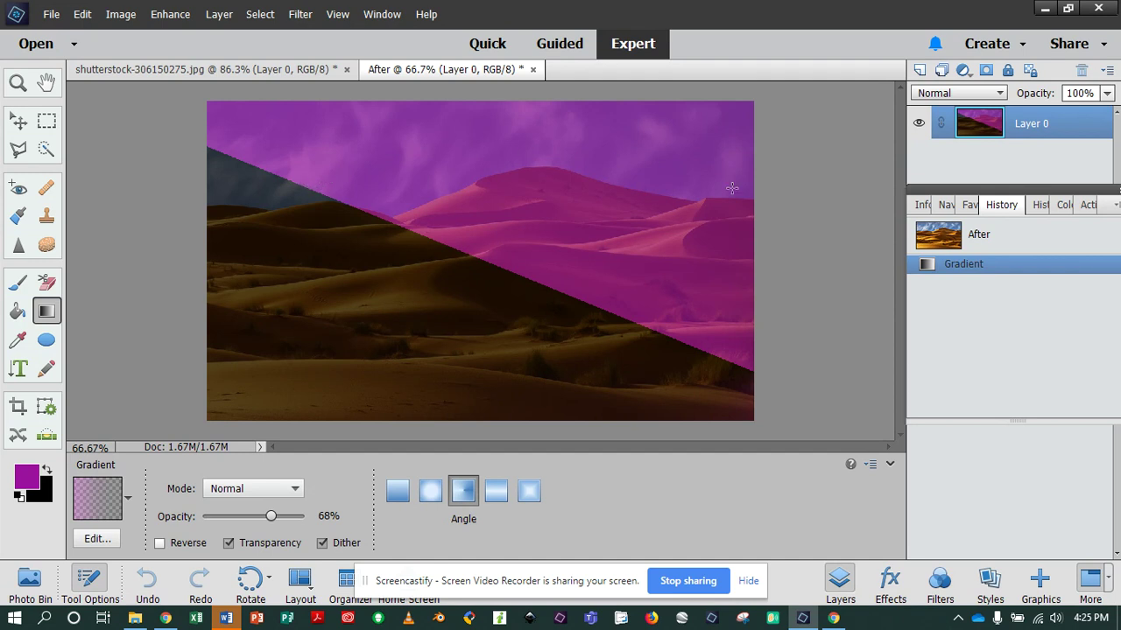
# Restore the image's initial history state and apply a Reflected gradient from the image's right edge to its left edge
pyautogui.click(1018, 246)
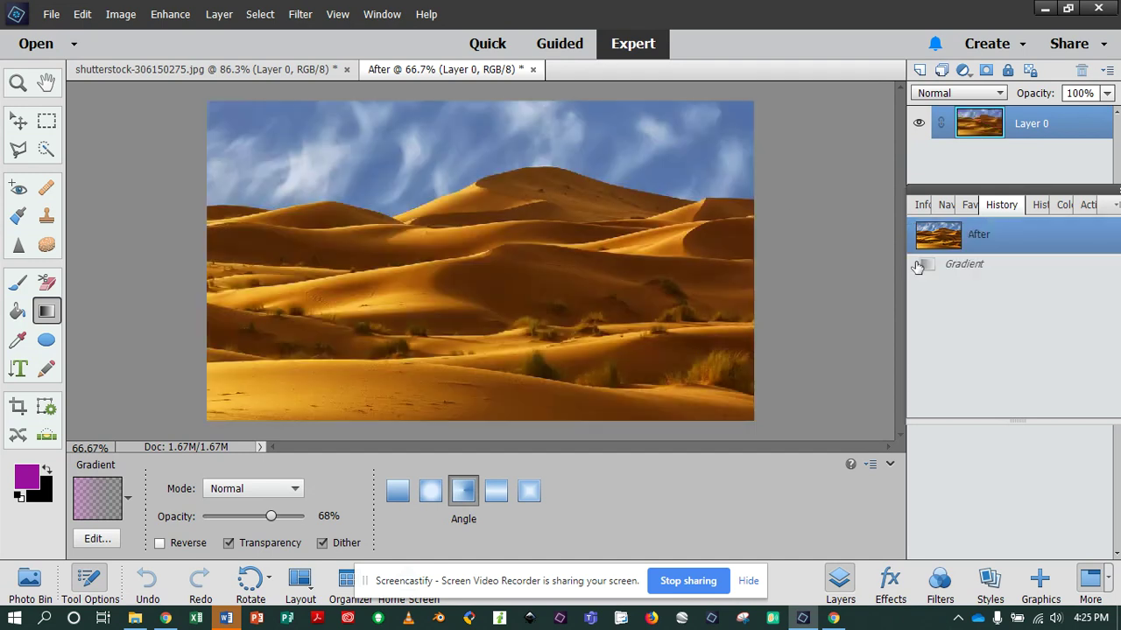
pyautogui.click(495, 493)
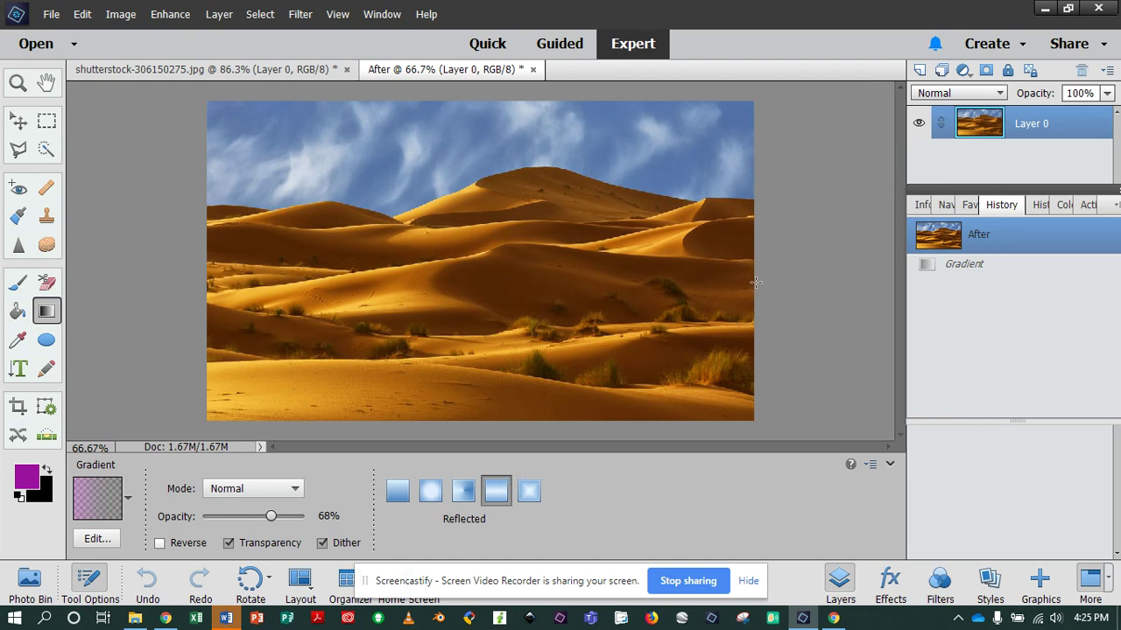
pyautogui.moveTo(749, 281); pyautogui.dragTo(211, 221)
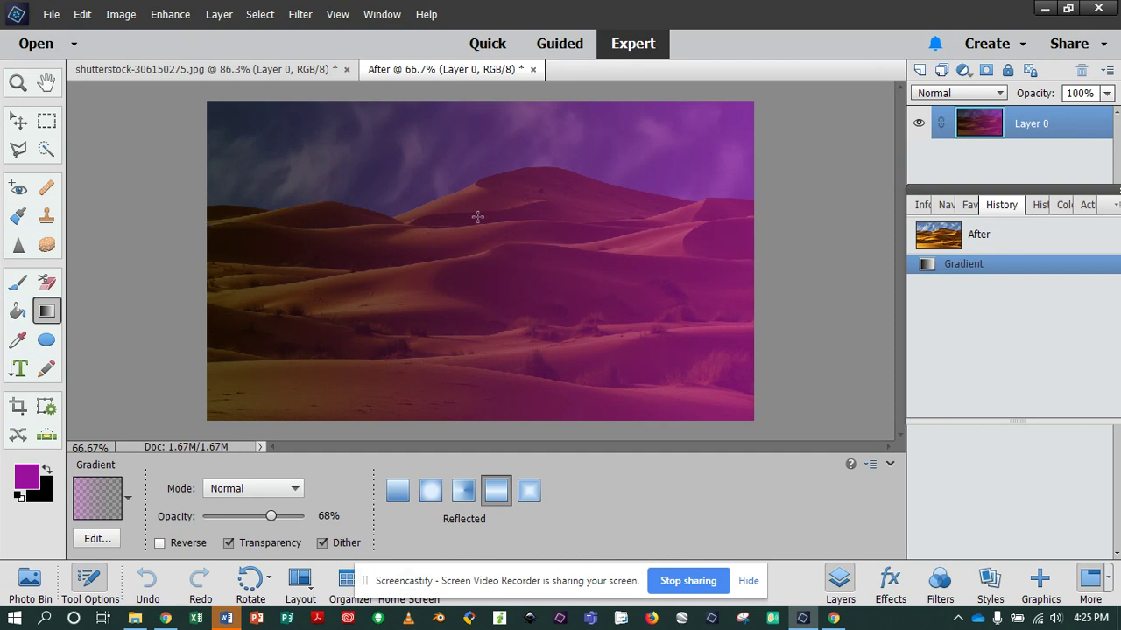
# Revert the gradient and apply the Reflected gradient from the image's center toward its left edge, redoing it once
pyautogui.click(1011, 241)
pyautogui.moveTo(486, 263); pyautogui.dragTo(206, 231)
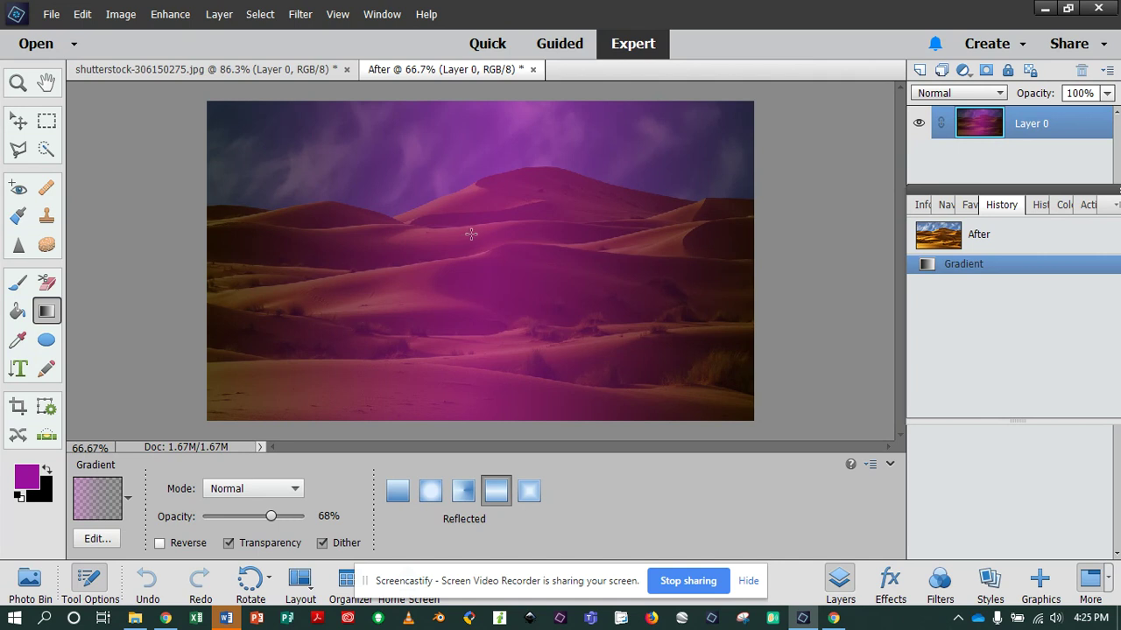
pyautogui.click(986, 240)
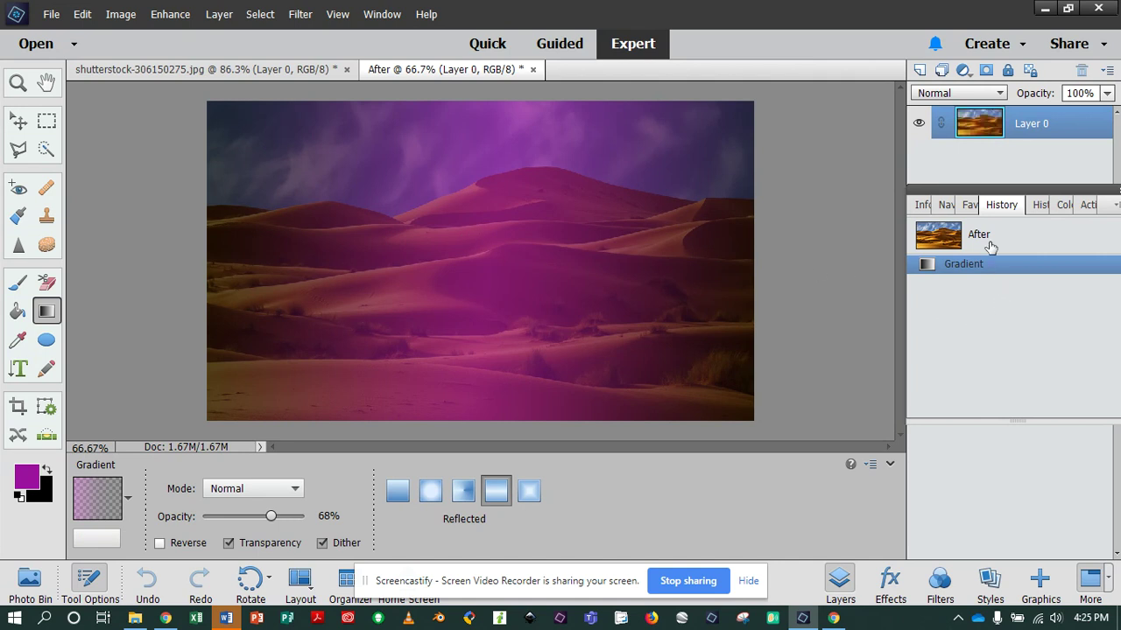
pyautogui.moveTo(495, 274); pyautogui.dragTo(245, 204)
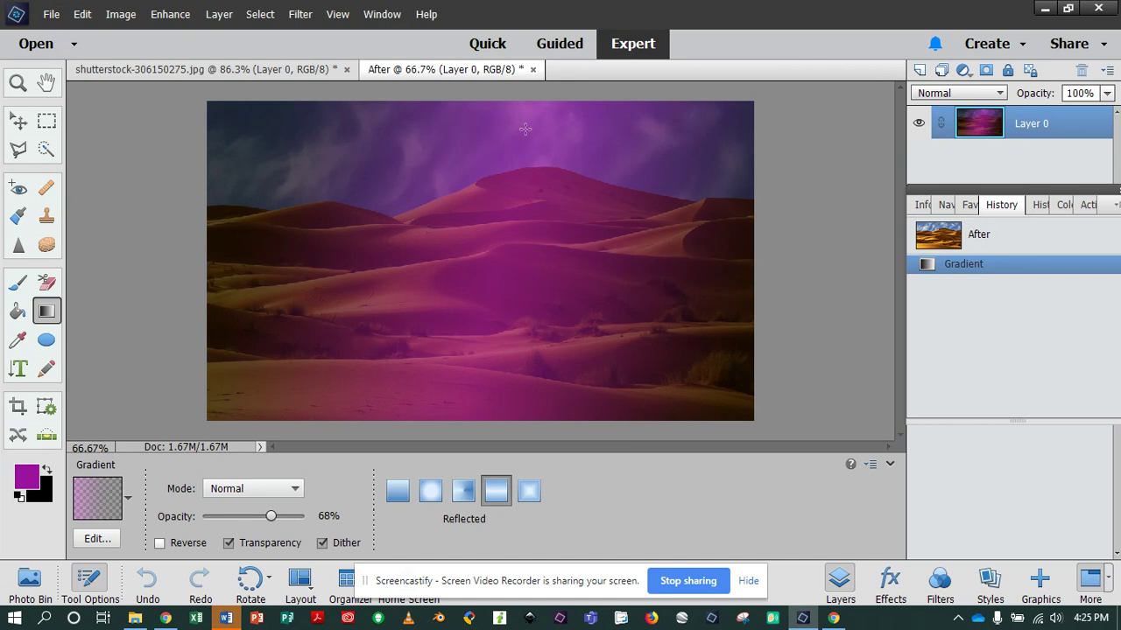
# Replace the reflected gradient with a Diamond gradient running from the image's center toward its upper left edge
pyautogui.click(530, 492)
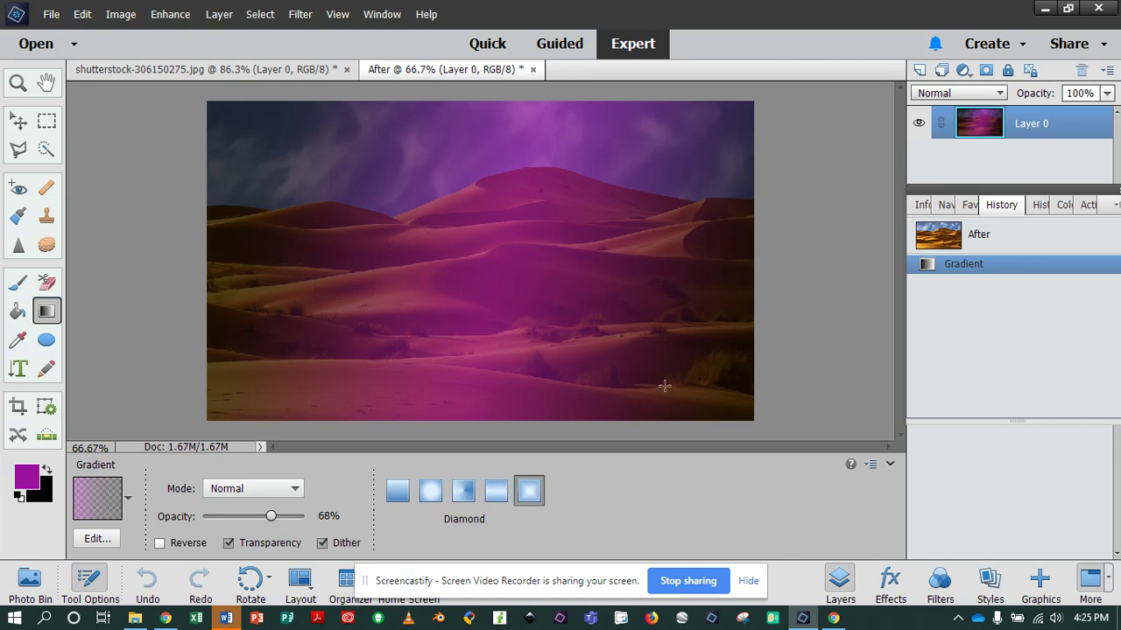
pyautogui.click(980, 240)
pyautogui.moveTo(521, 280); pyautogui.dragTo(224, 188)
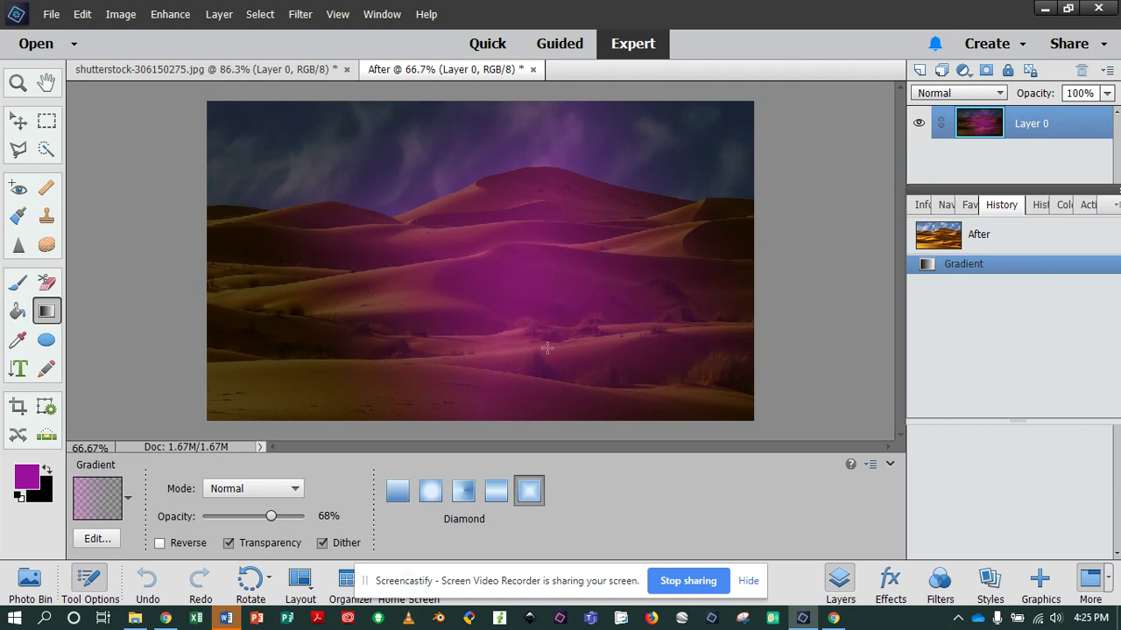
# Restore the image's initial history state and enable the Reverse option for the gradient
pyautogui.click(1018, 244)
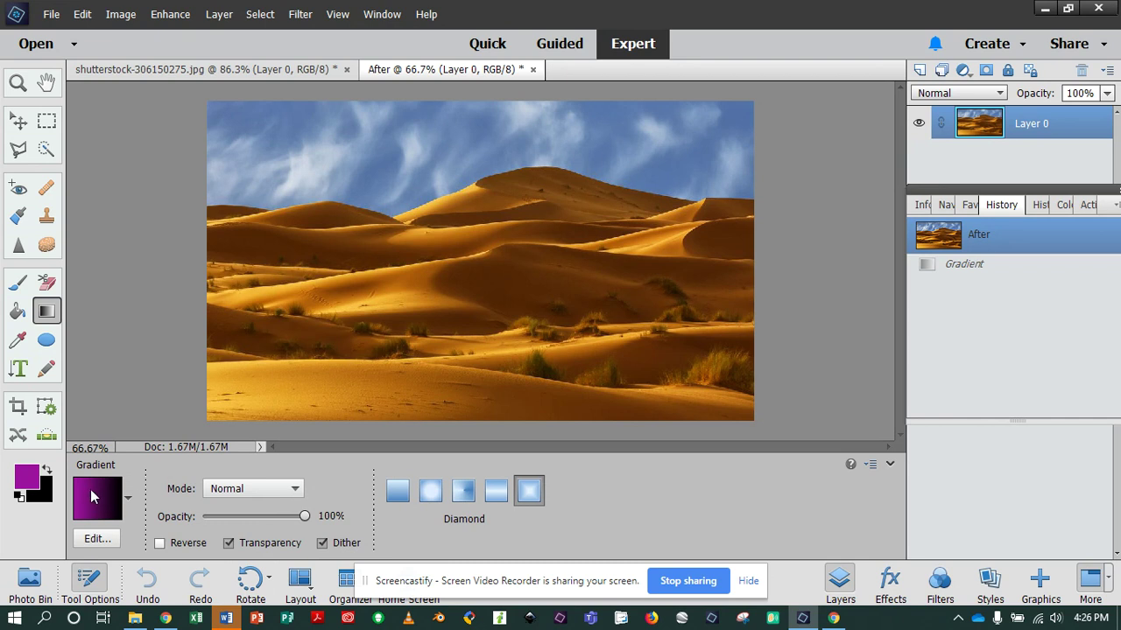
pyautogui.click(160, 543)
pyautogui.click(160, 544)
pyautogui.click(160, 544)
pyautogui.click(160, 544)
pyautogui.click(160, 544)
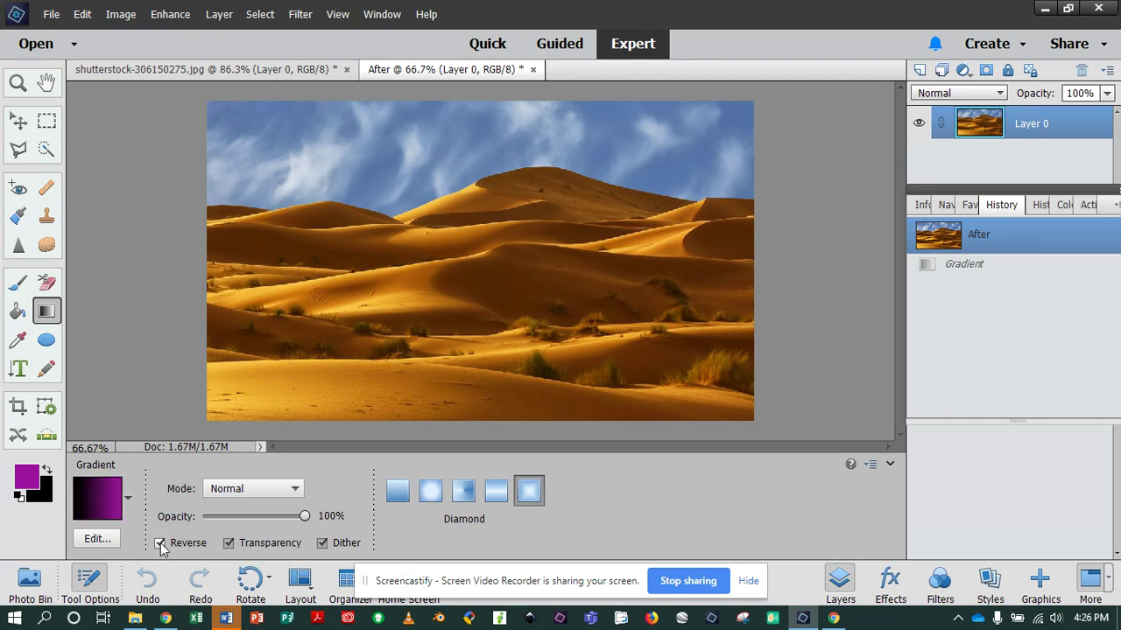
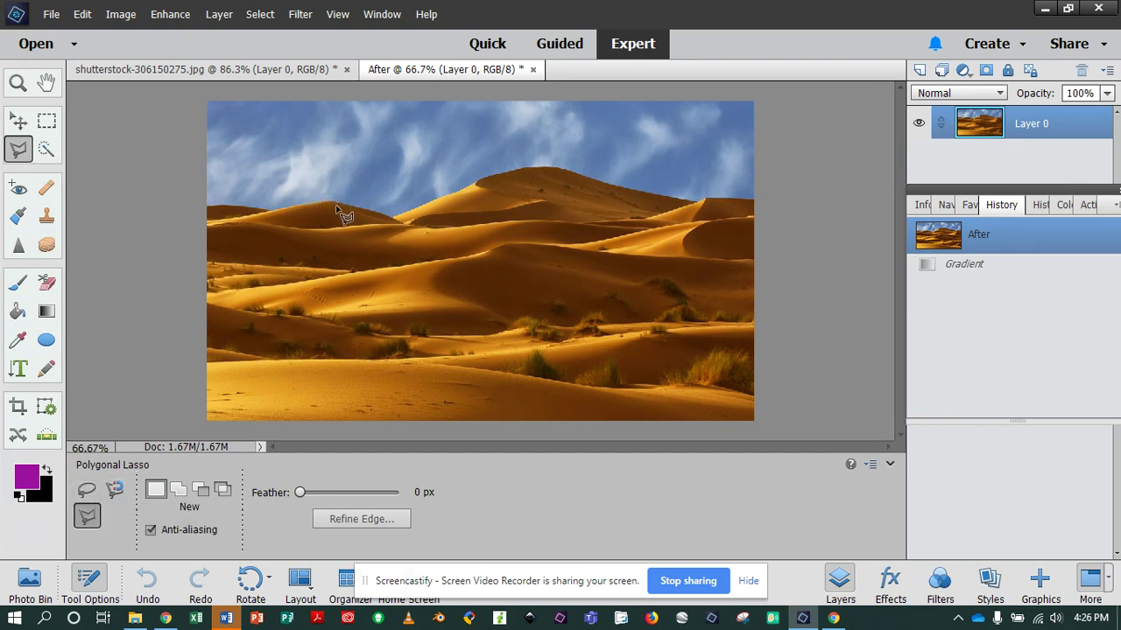
# Outline the leftmost peaked dune below the sky with a closed Polygonal Lasso selection along its ridge and base
pyautogui.scroll(1, 338, 224)
pyautogui.scroll(3, 338, 224)
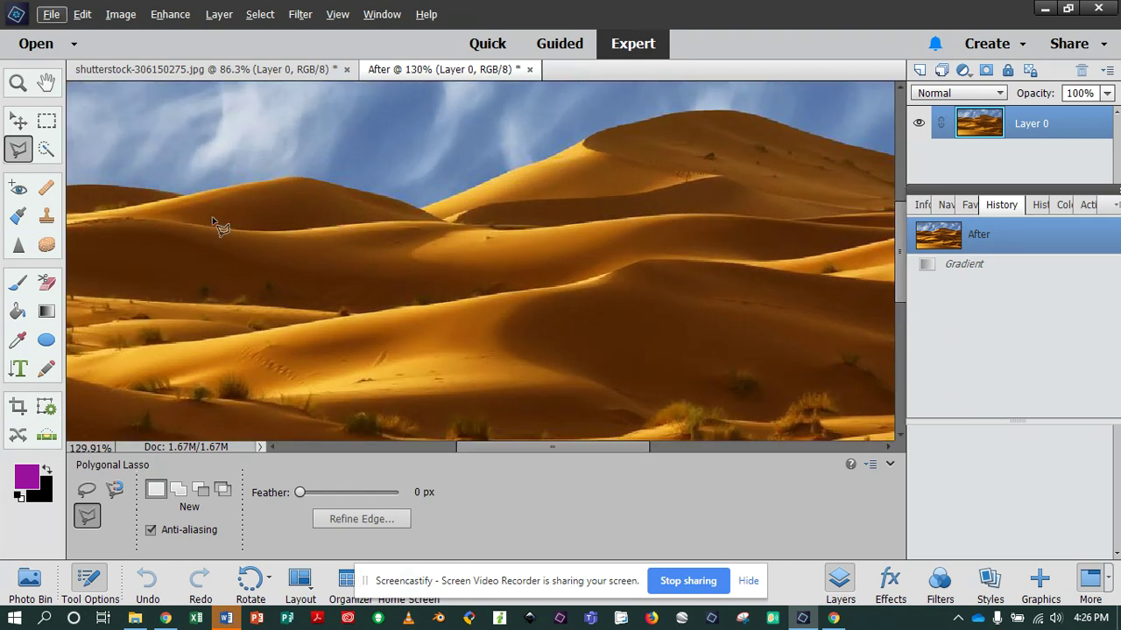
pyautogui.moveTo(496, 450); pyautogui.dragTo(423, 442)
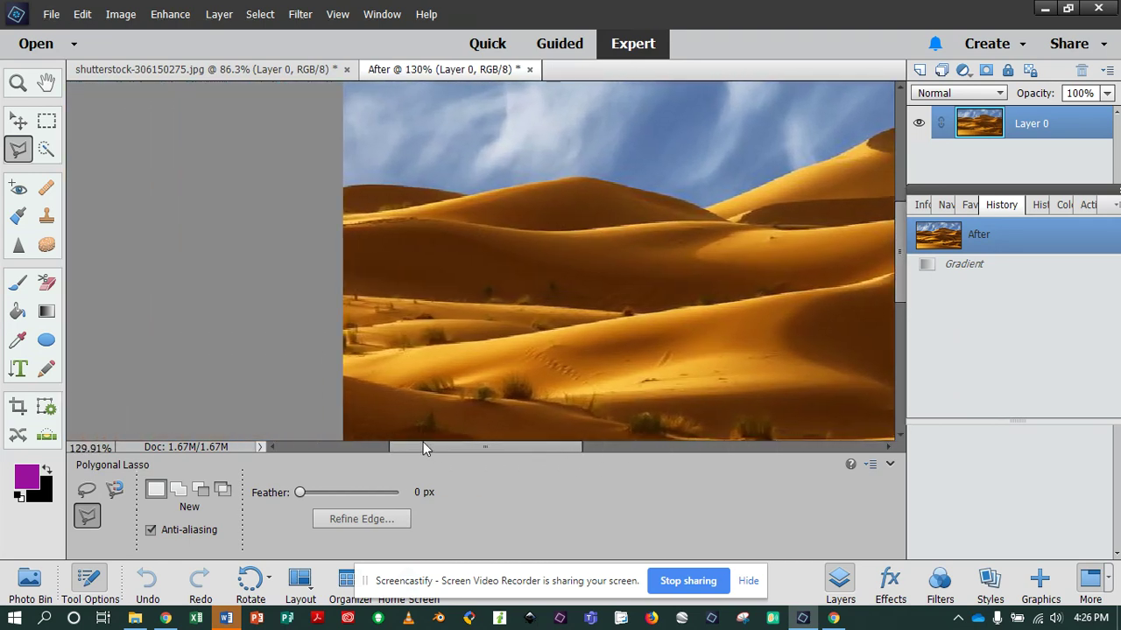
pyautogui.scroll(1, 575, 329)
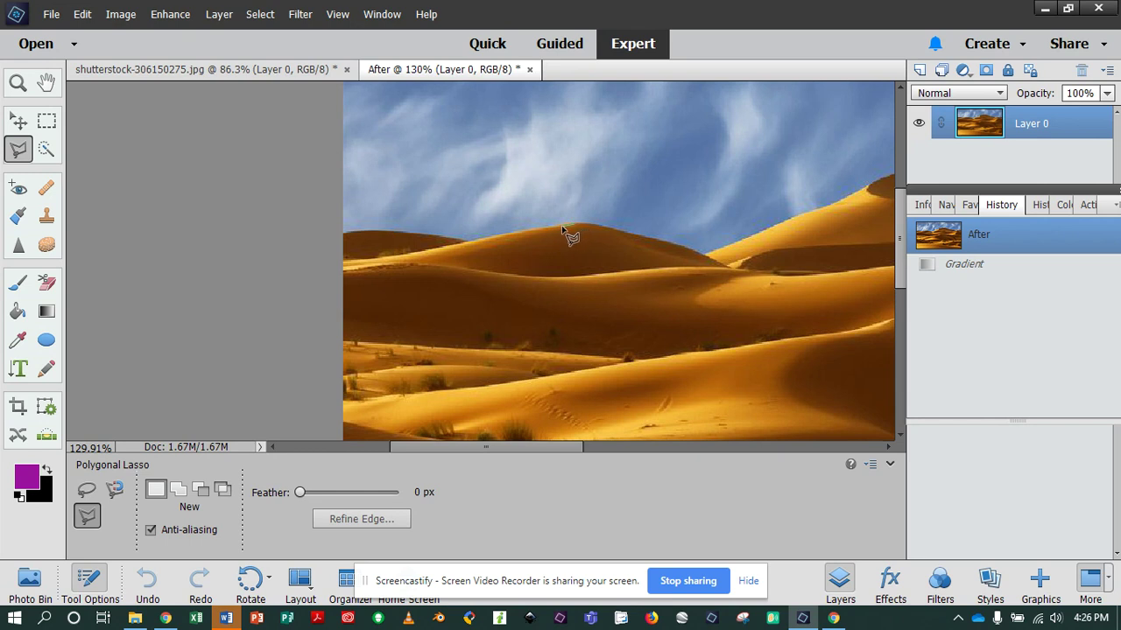
pyautogui.click(530, 231)
pyautogui.click(485, 238)
pyautogui.click(345, 264)
pyautogui.click(400, 262)
pyautogui.click(537, 279)
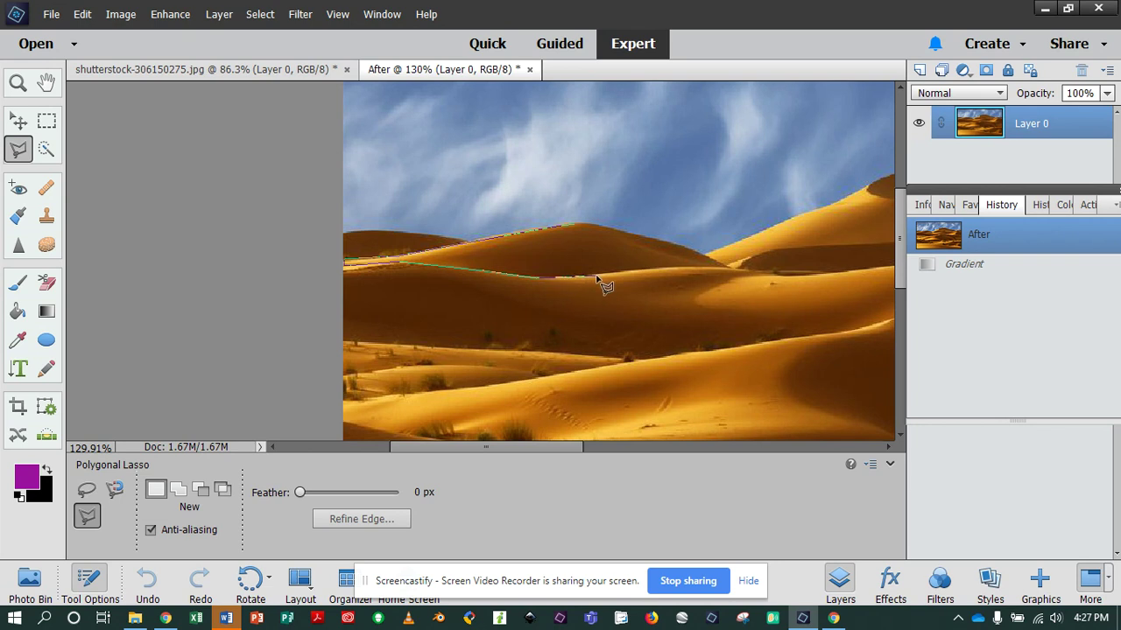
pyautogui.click(626, 275)
pyautogui.click(736, 269)
pyautogui.click(575, 228)
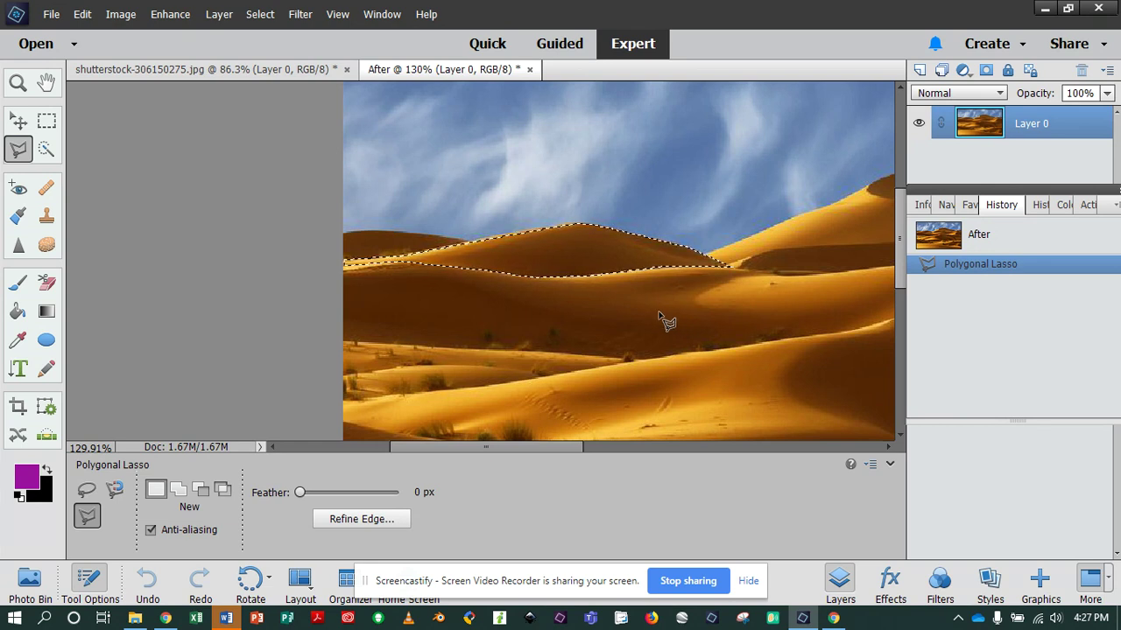
pyautogui.click(47, 149)
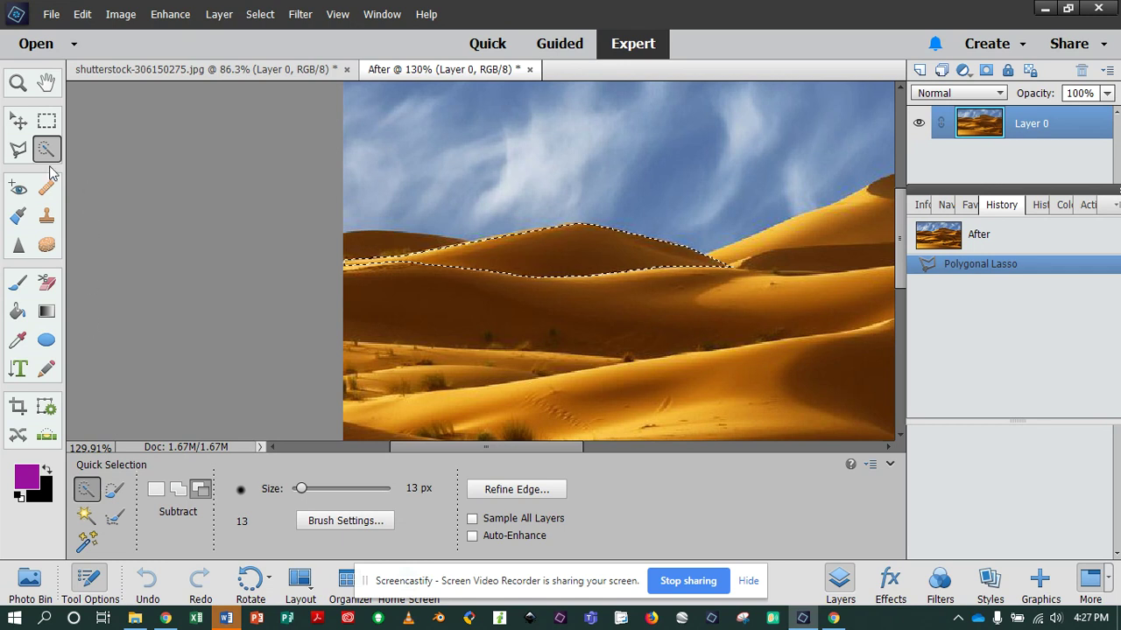
pyautogui.click(19, 150)
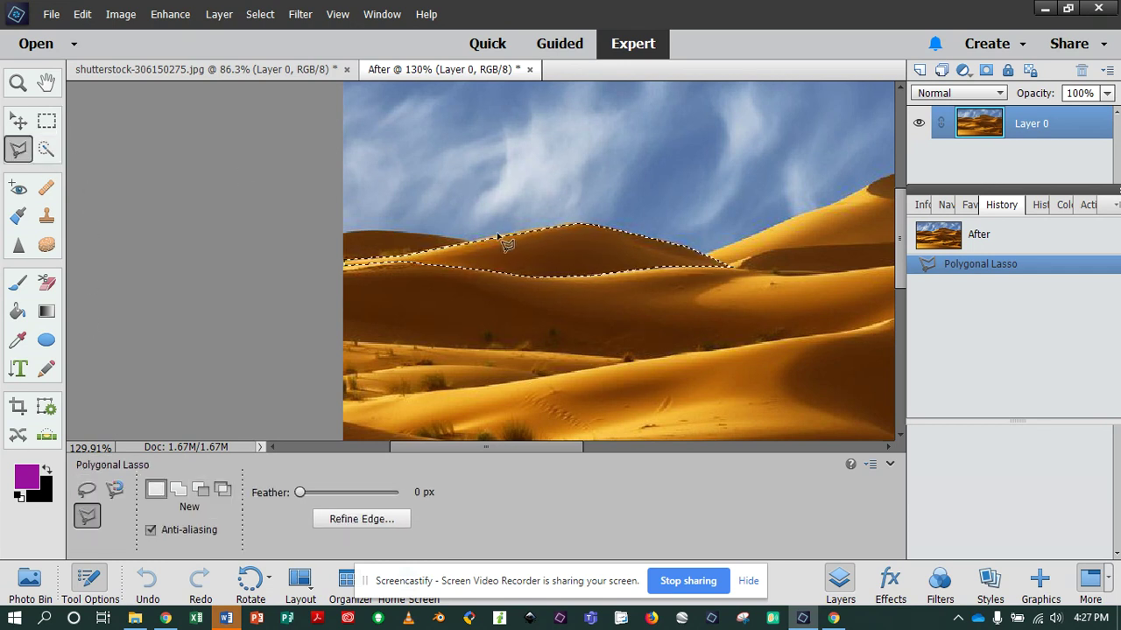
# Activate the Gradient tool and set its opacity to 73%
pyautogui.click(46, 312)
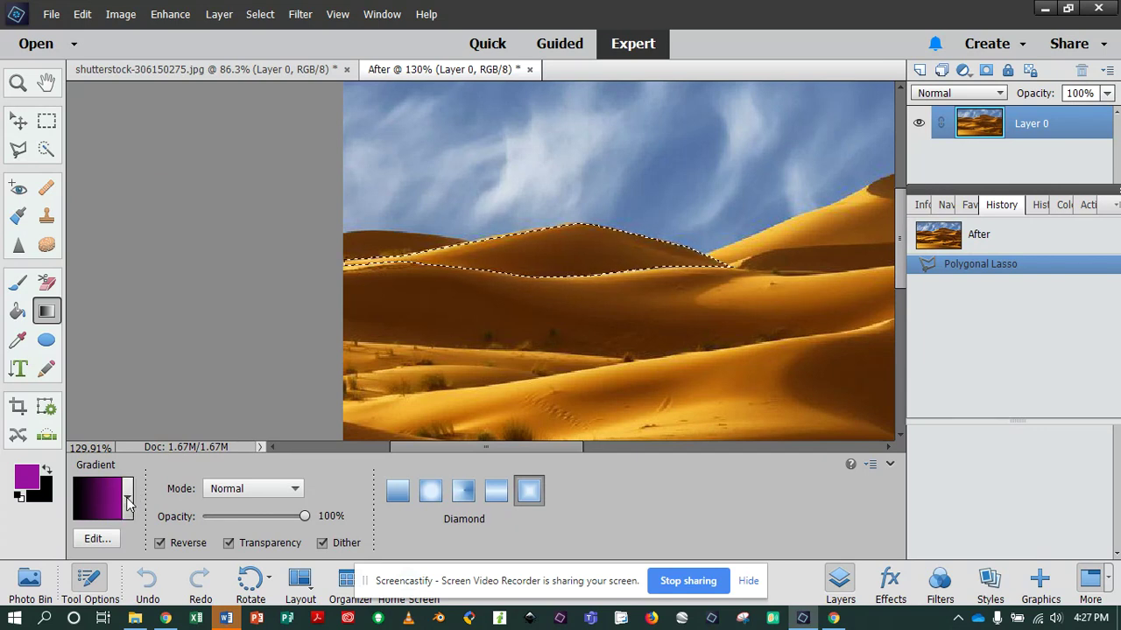
pyautogui.click(271, 517)
pyautogui.moveTo(270, 517)
pyautogui.mouseDown()
pyautogui.moveTo(260, 518)
pyautogui.moveTo(276, 517)
pyautogui.mouseUp()
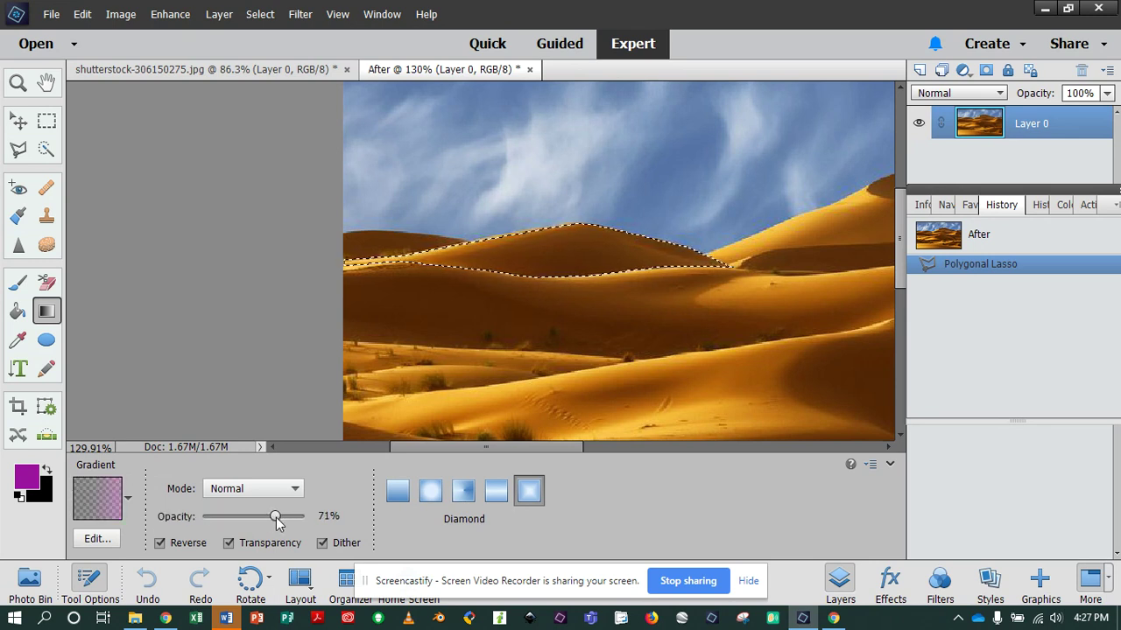
# Load the Color Harmonies 1 gradient set without saving the current gradients to a file
pyautogui.click(129, 498)
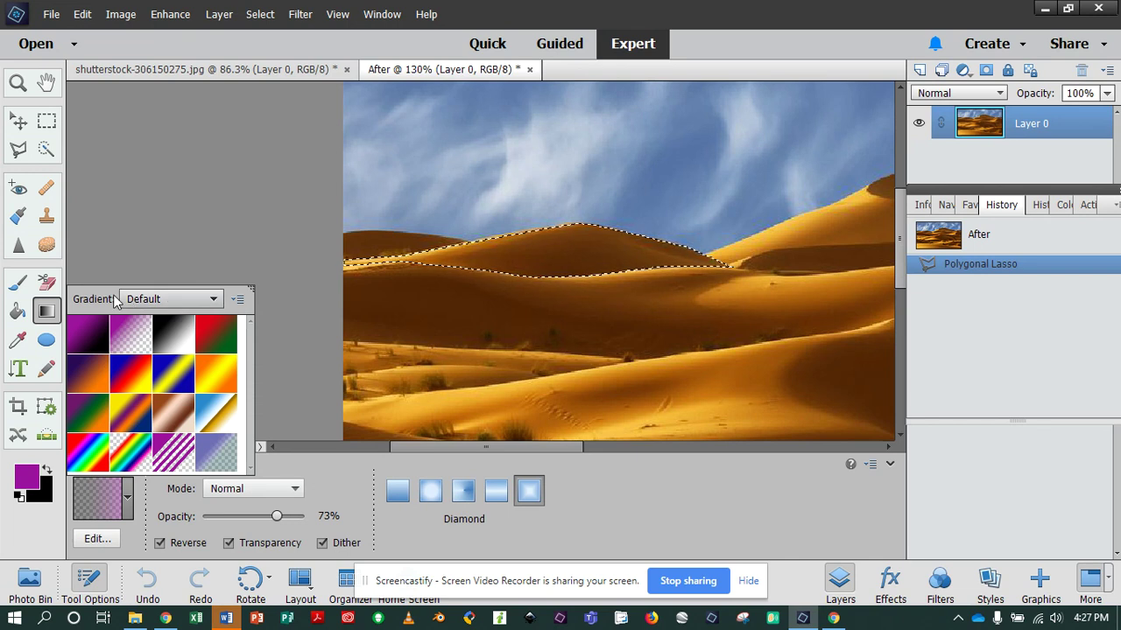
pyautogui.click(211, 302)
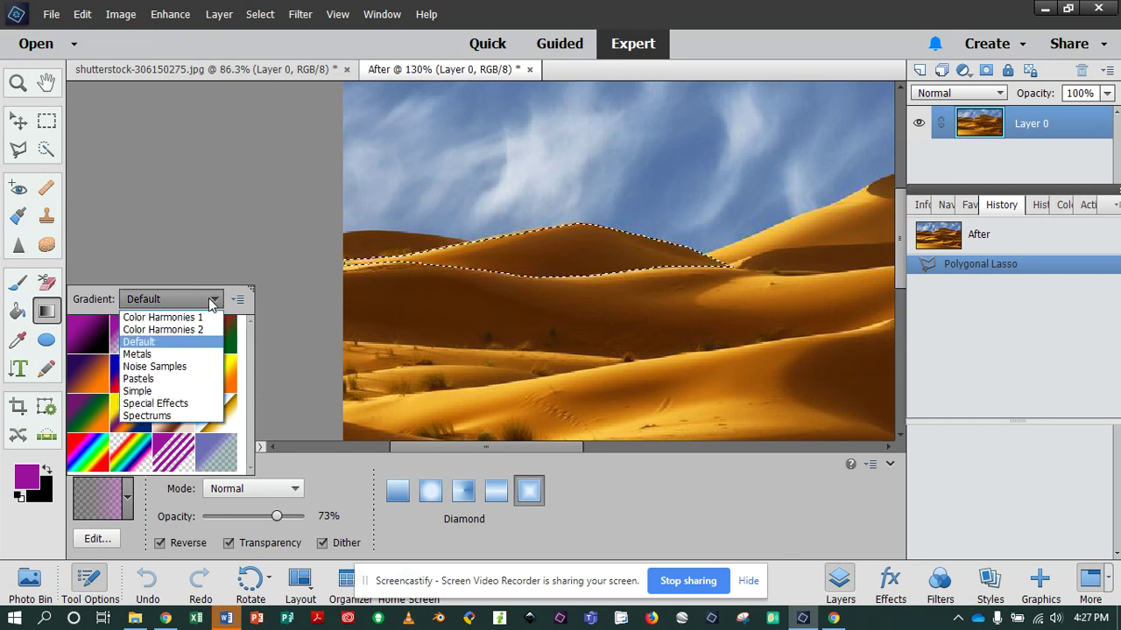
pyautogui.click(200, 317)
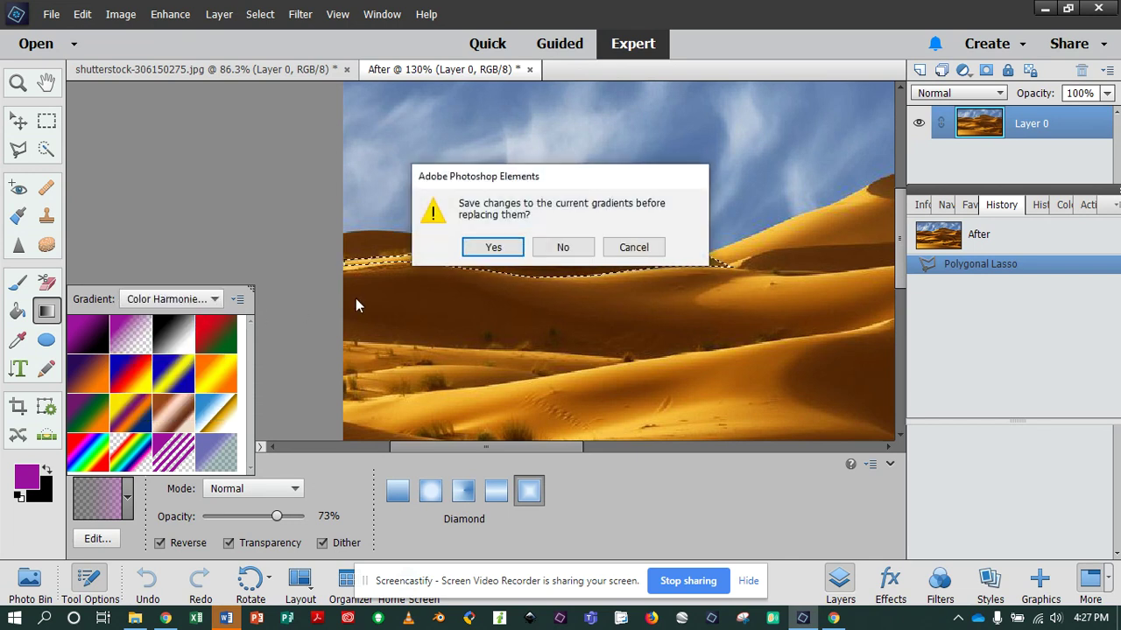
pyautogui.click(493, 248)
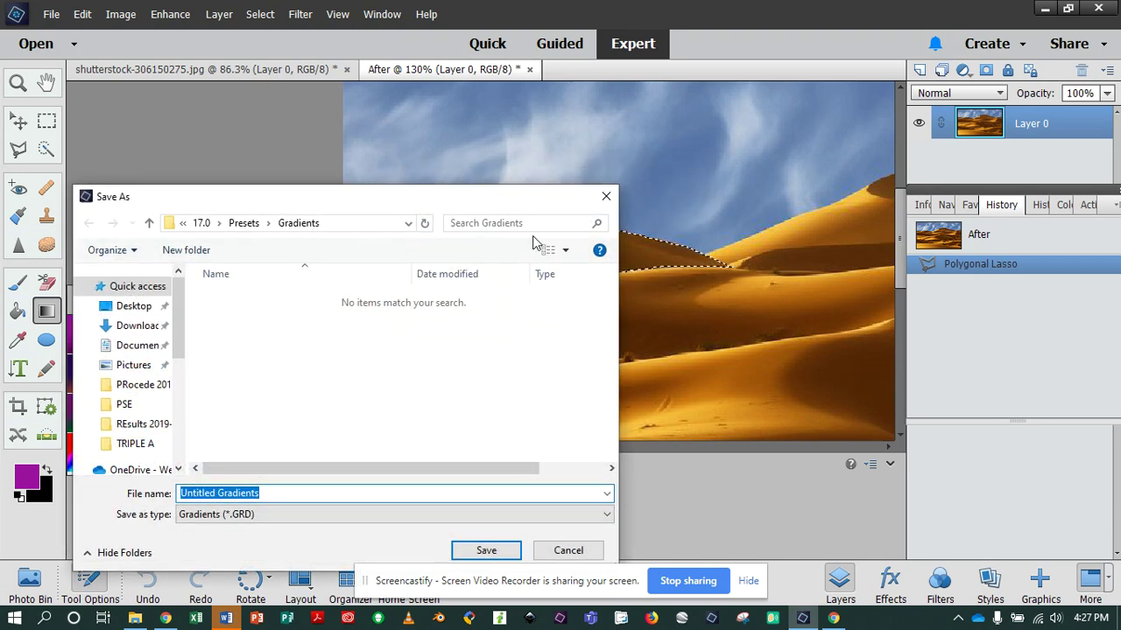
pyautogui.click(605, 197)
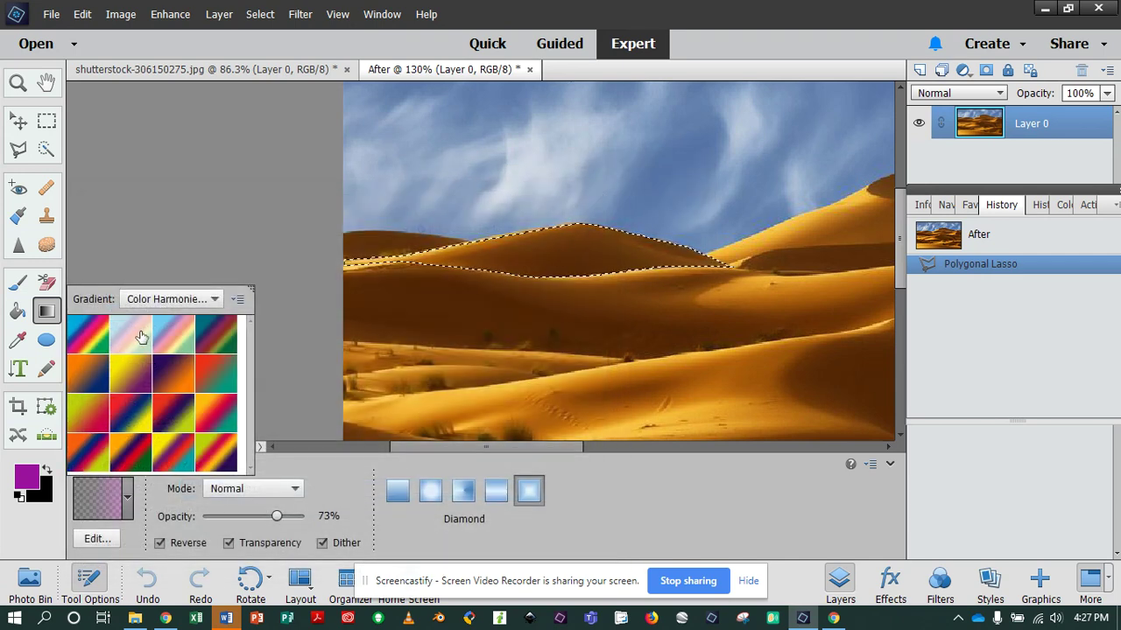
# Load the Noise Samples gradient set and try the Pastel Greens preset and the pink-orange preset below it
pyautogui.click(216, 299)
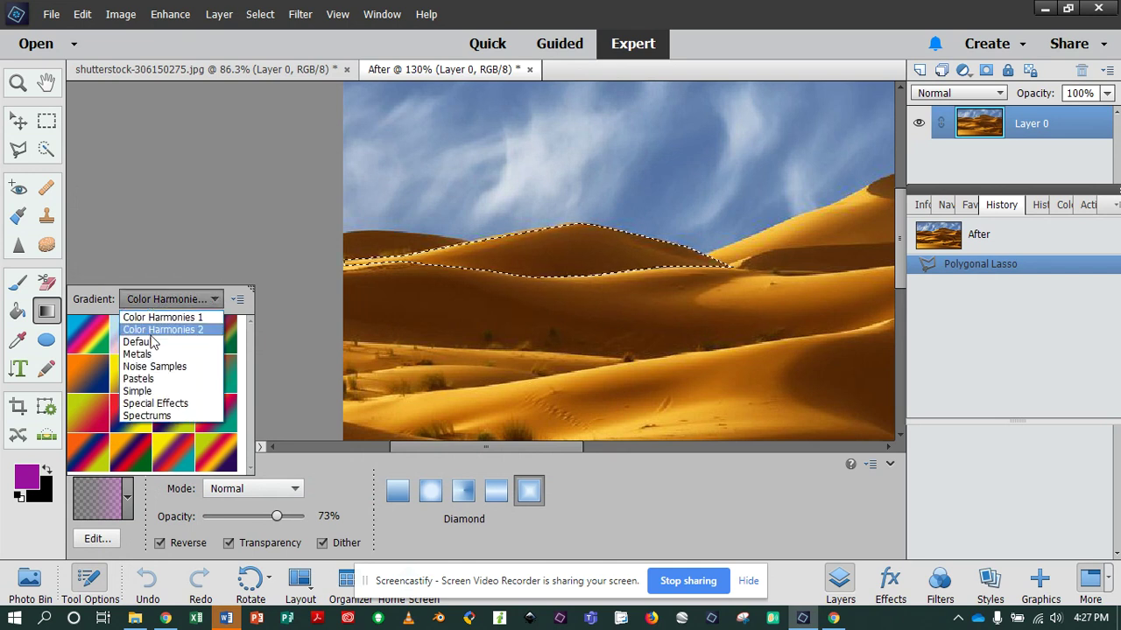
pyautogui.click(161, 366)
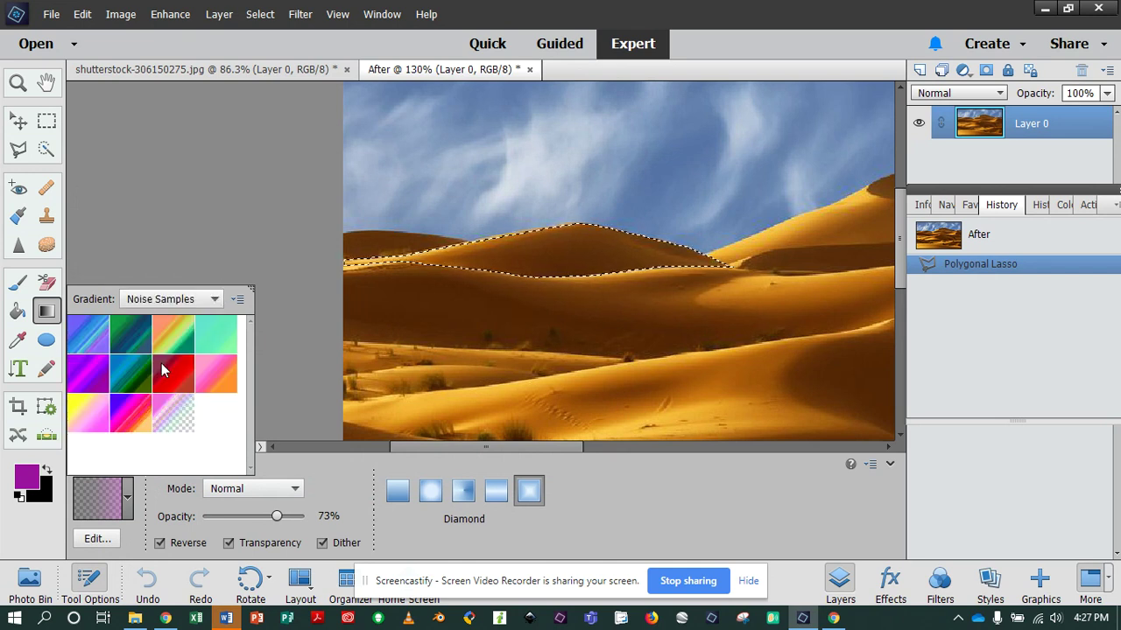
pyautogui.click(213, 340)
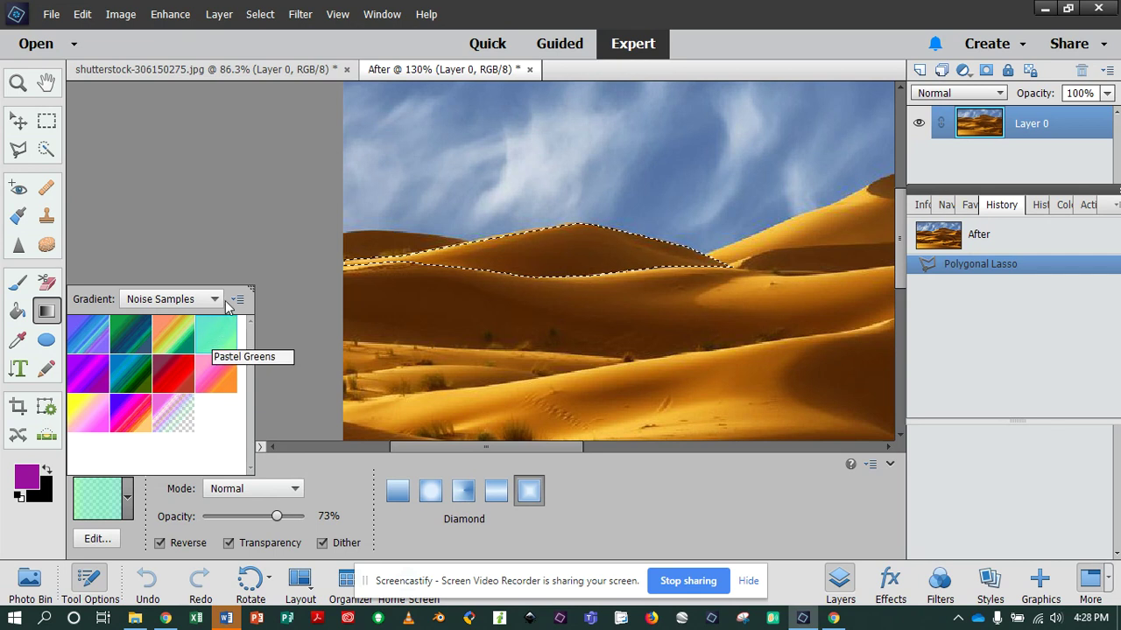
pyautogui.click(215, 372)
# Load the Simple gradient set and choose its magenta-to-white preset
pyautogui.click(211, 300)
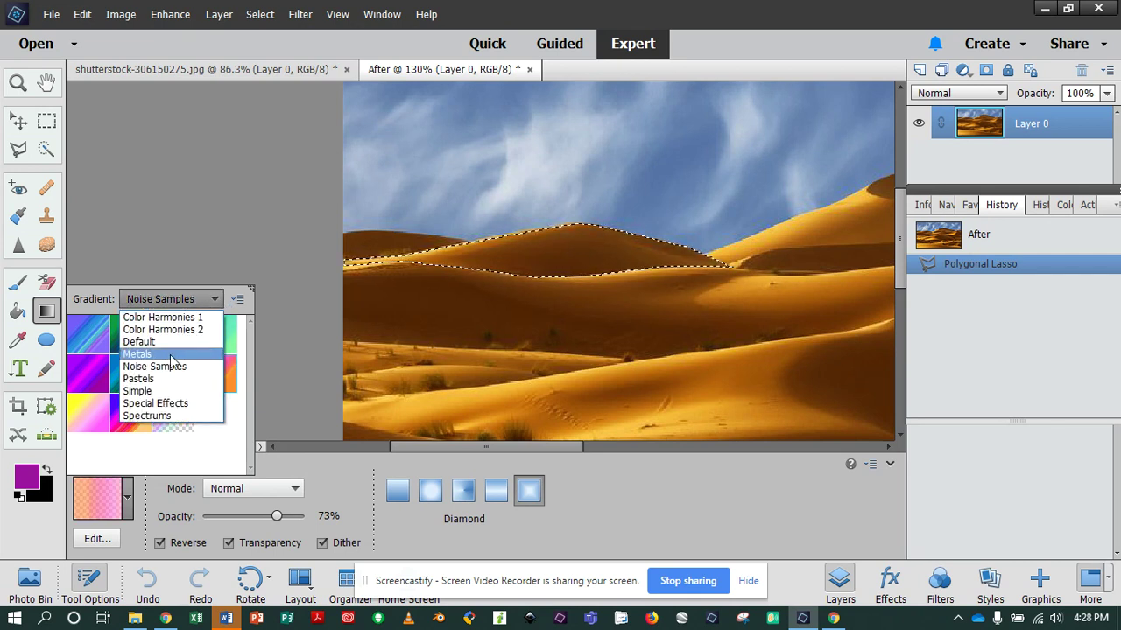
pyautogui.click(170, 393)
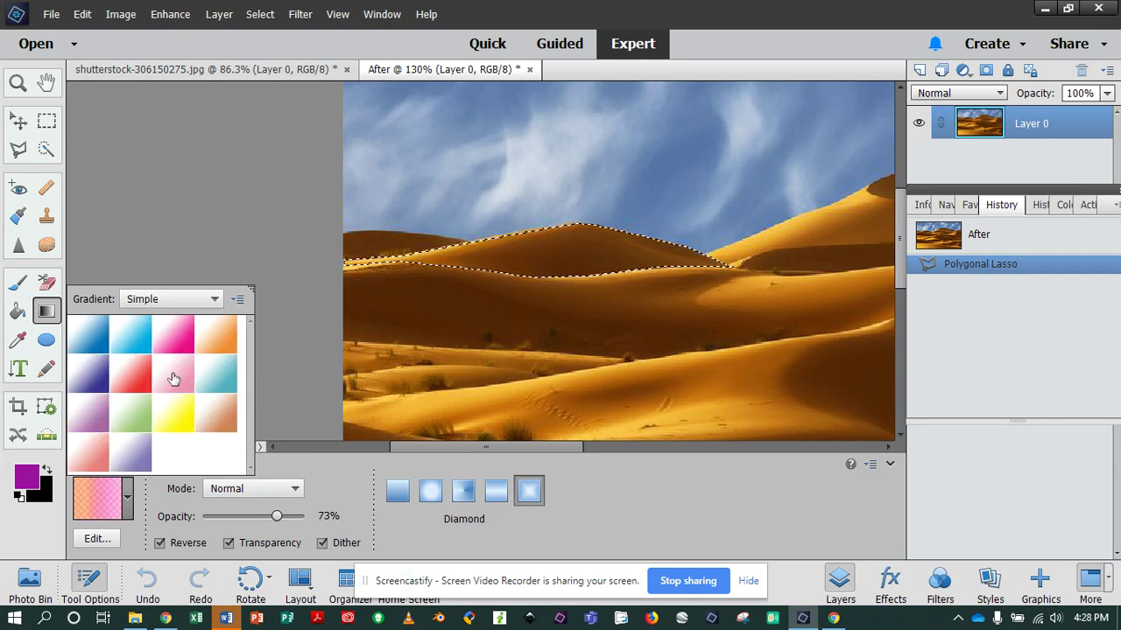
pyautogui.click(179, 339)
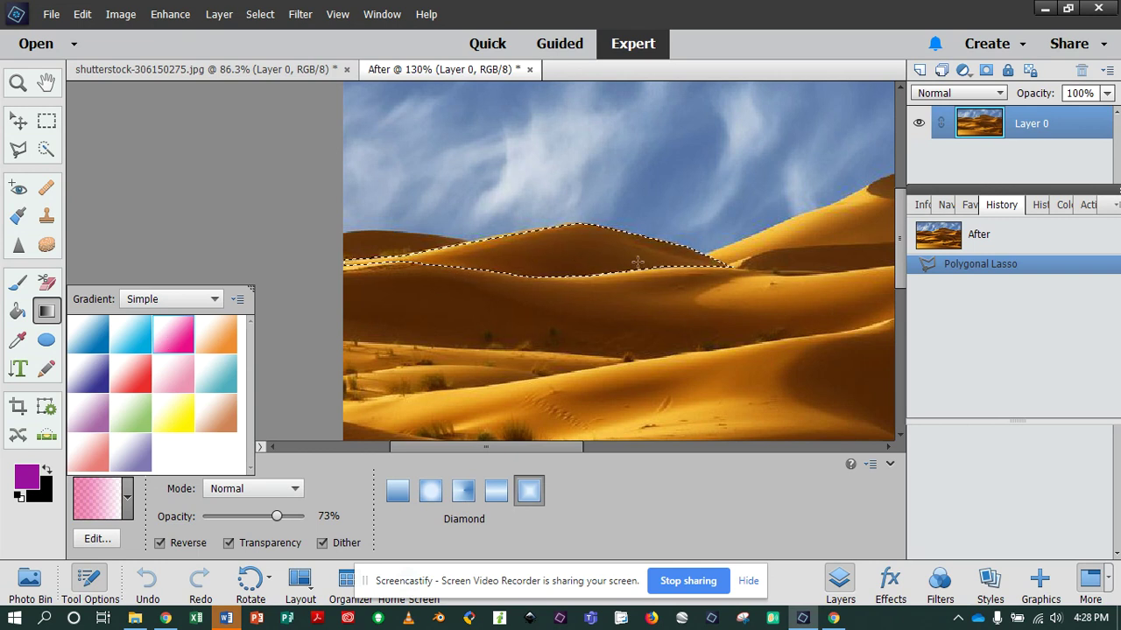
# Apply a Reflected gradient across the selected dune, from its right tip to the image's left edge
pyautogui.click(398, 490)
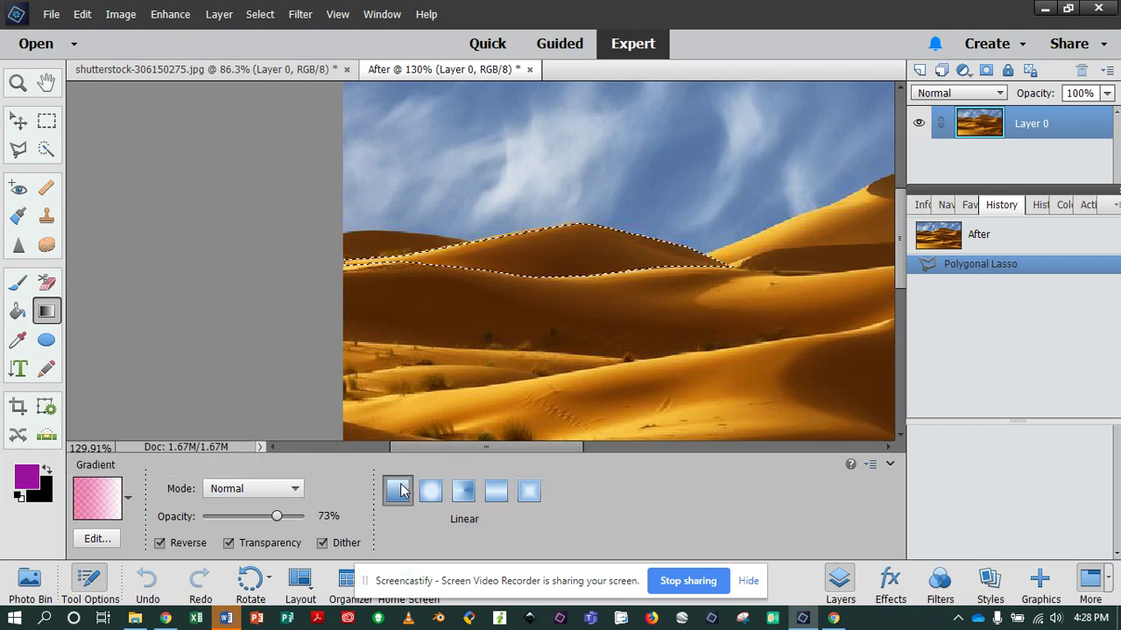
pyautogui.click(464, 492)
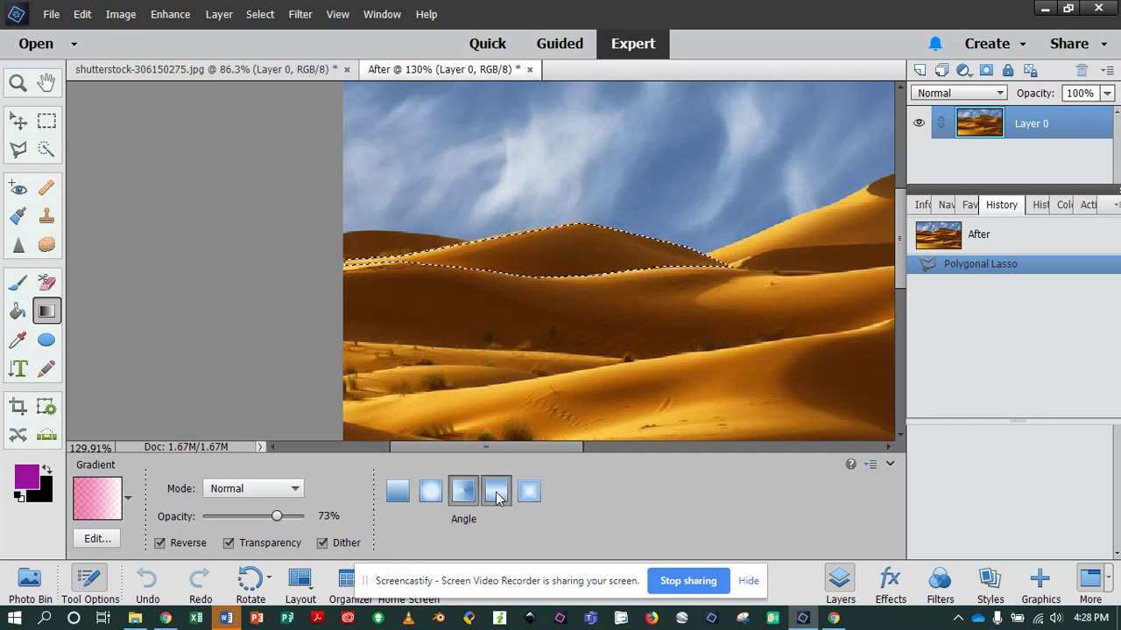
pyautogui.click(496, 495)
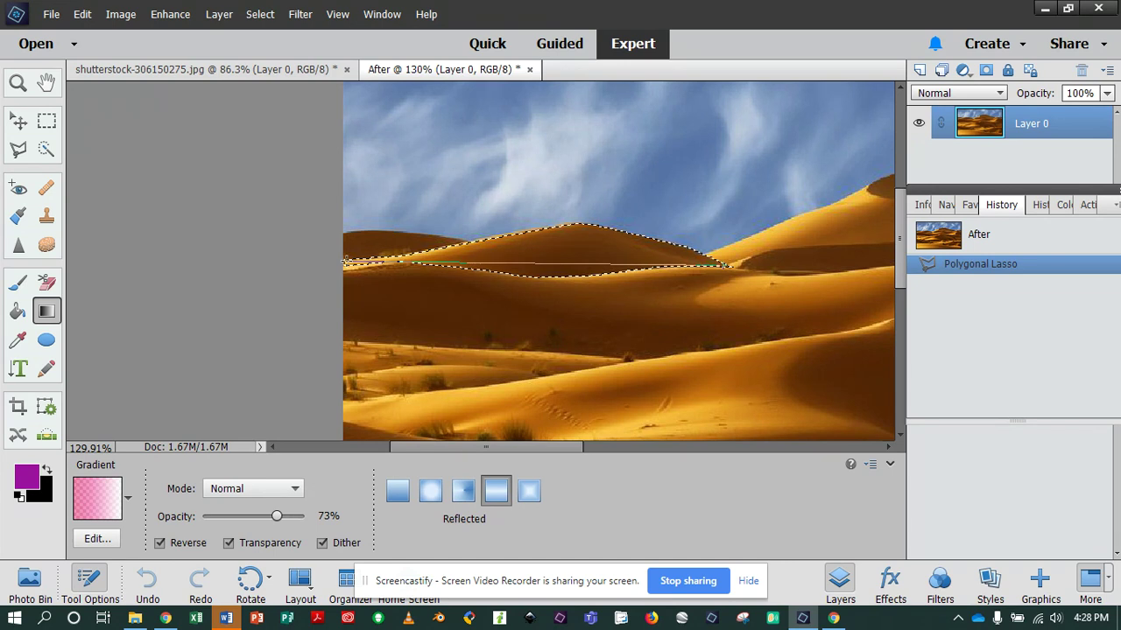
pyautogui.moveTo(343, 260); pyautogui.dragTo(343, 260)
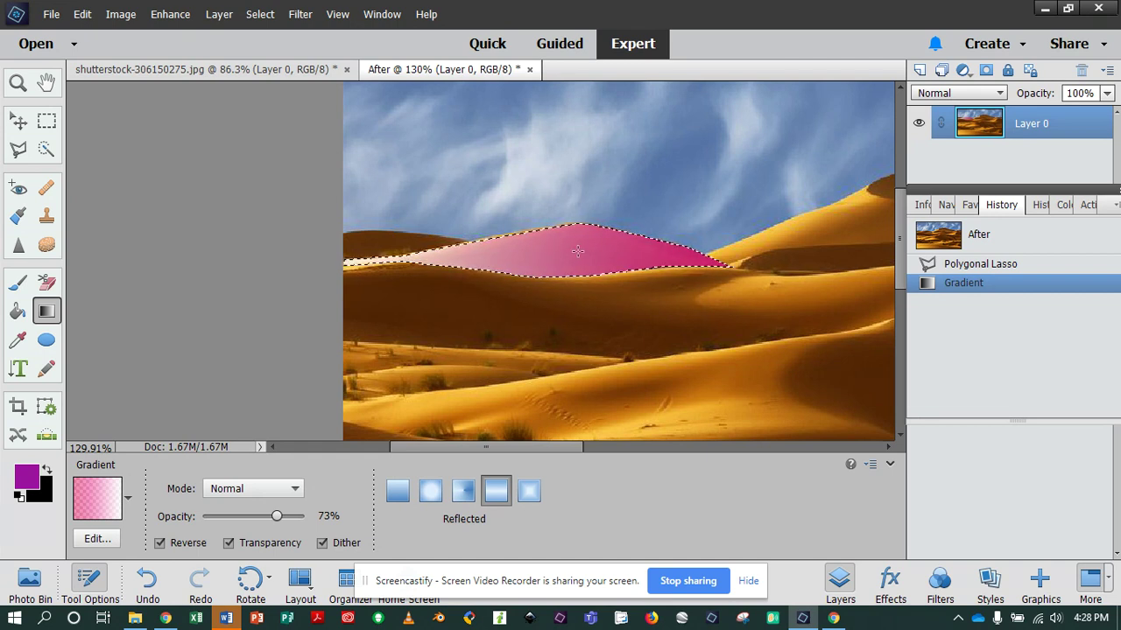
# Deselect the dune and revert the history to the lasso selection state before the gradient was applied
pyautogui.hotkey('ctrl', 'd')
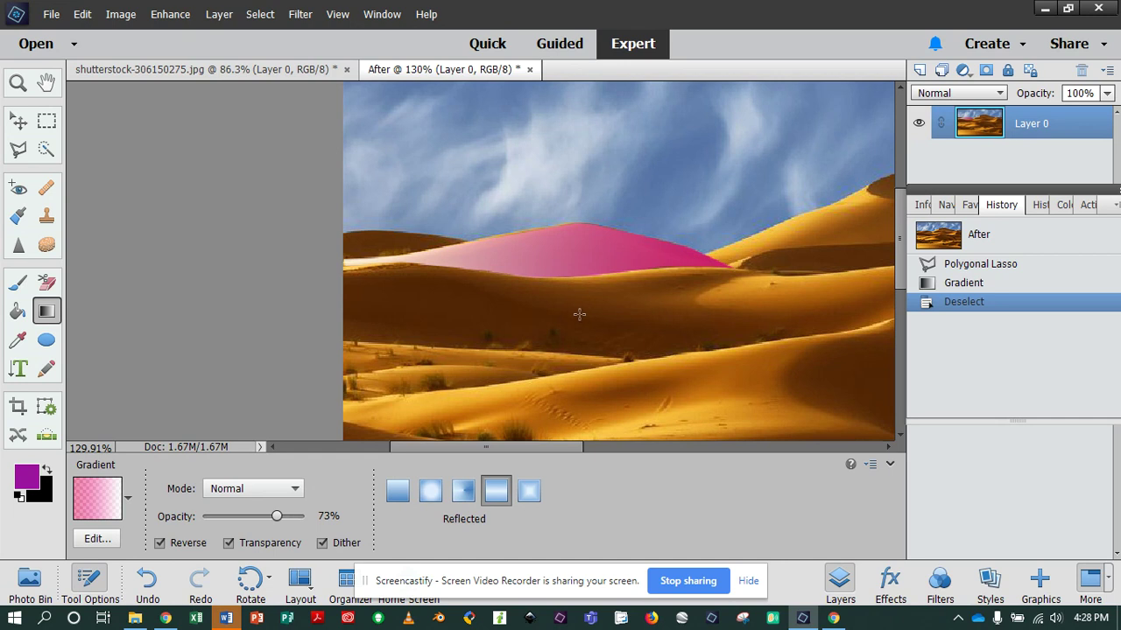
pyautogui.click(967, 279)
pyautogui.click(966, 265)
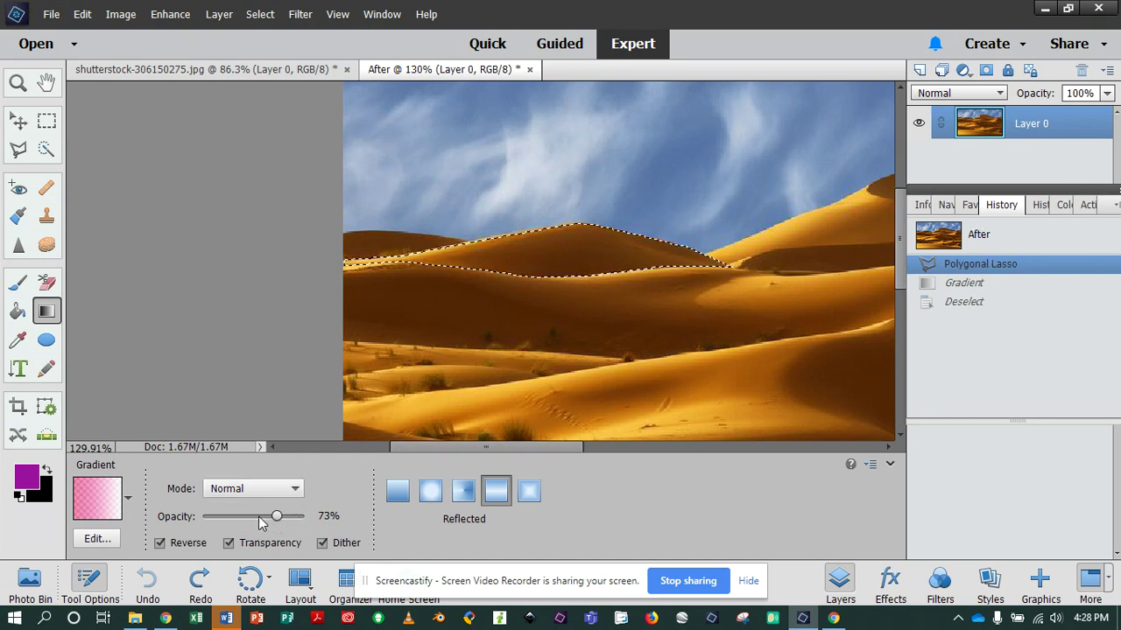
# Apply the Reflected gradient at 43% opacity from the selected dune's right tip to the image's left edge and deselect it
pyautogui.moveTo(258, 516); pyautogui.dragTo(247, 520)
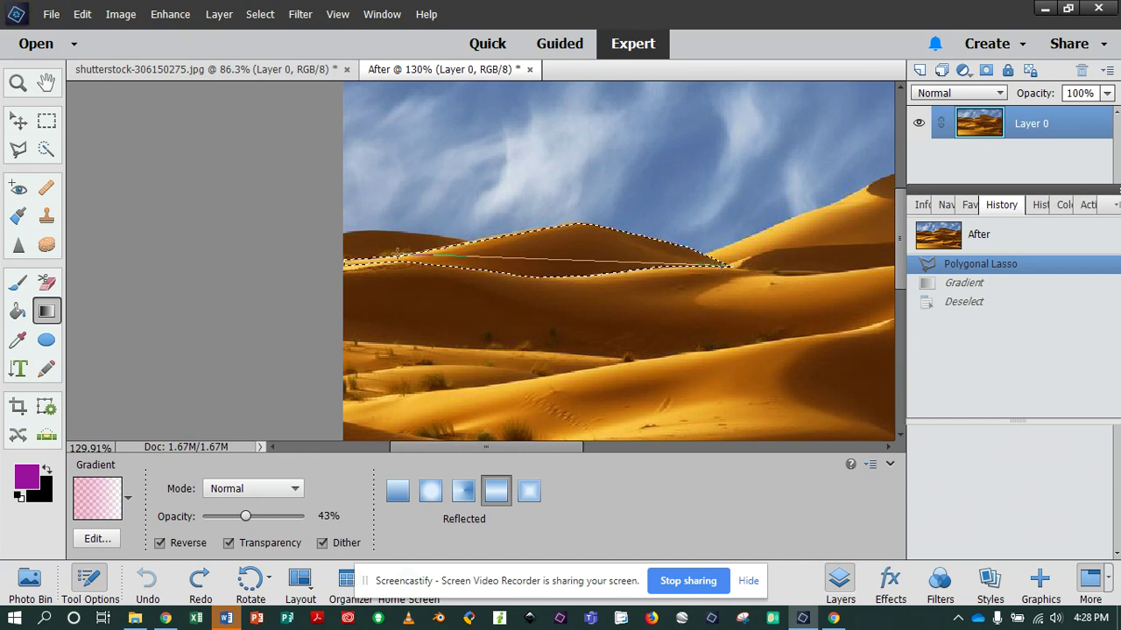
pyautogui.moveTo(344, 261); pyautogui.dragTo(344, 260)
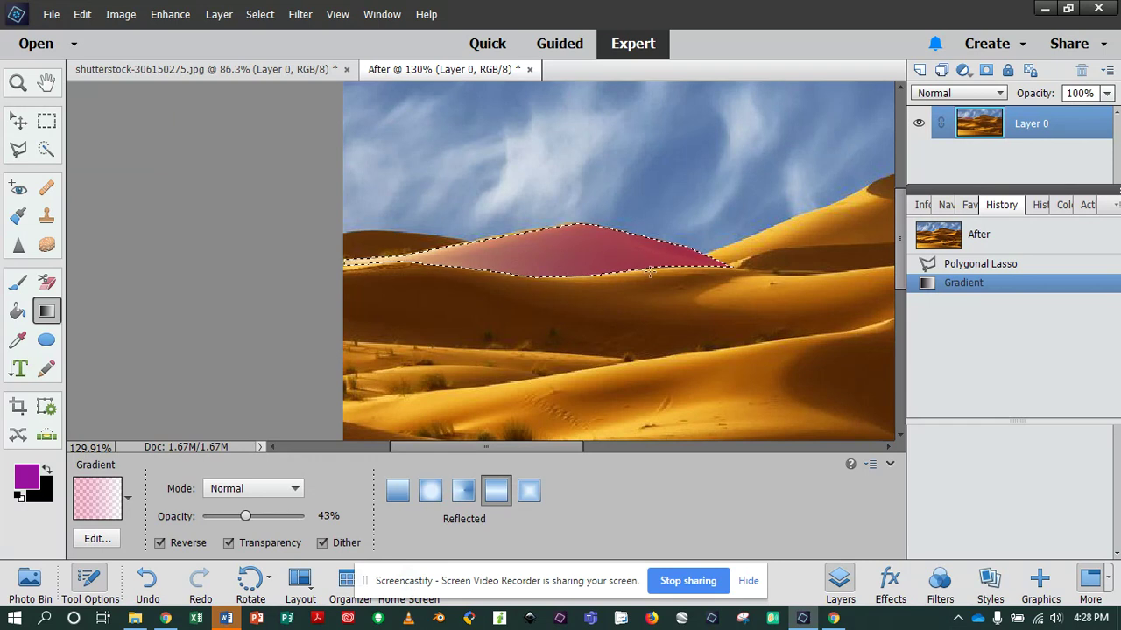
pyautogui.hotkey('ctrl', 'd')
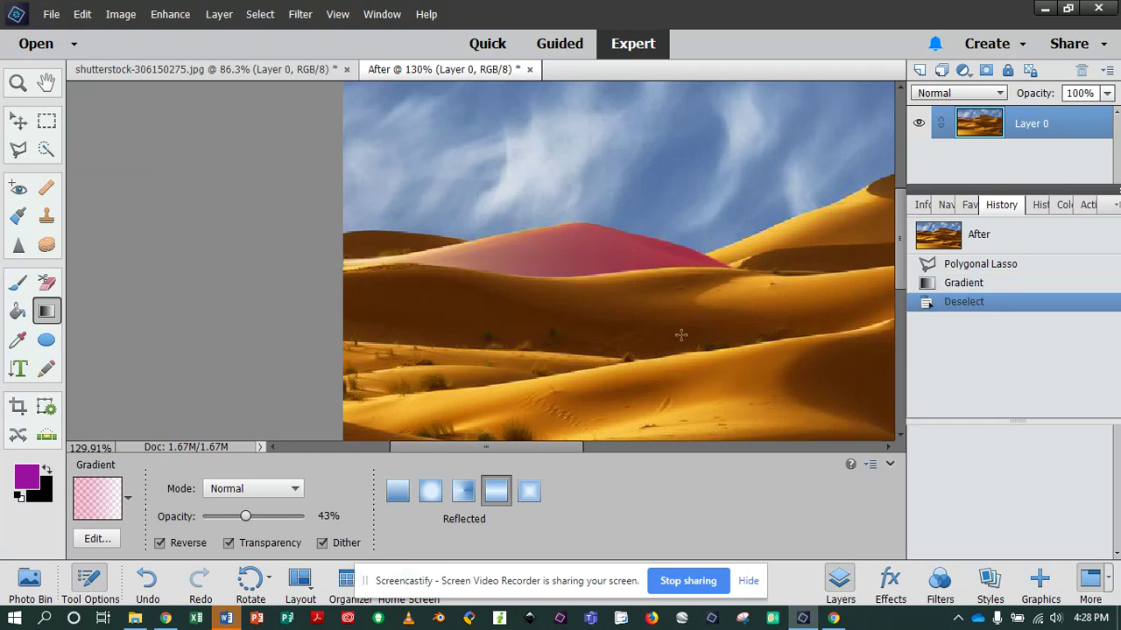
# Select the small dark dune at the photo's left edge, behind the pink dune, with the Polygonal Lasso
pyautogui.scroll(-1, 681, 335)
pyautogui.scroll(2, 688, 322)
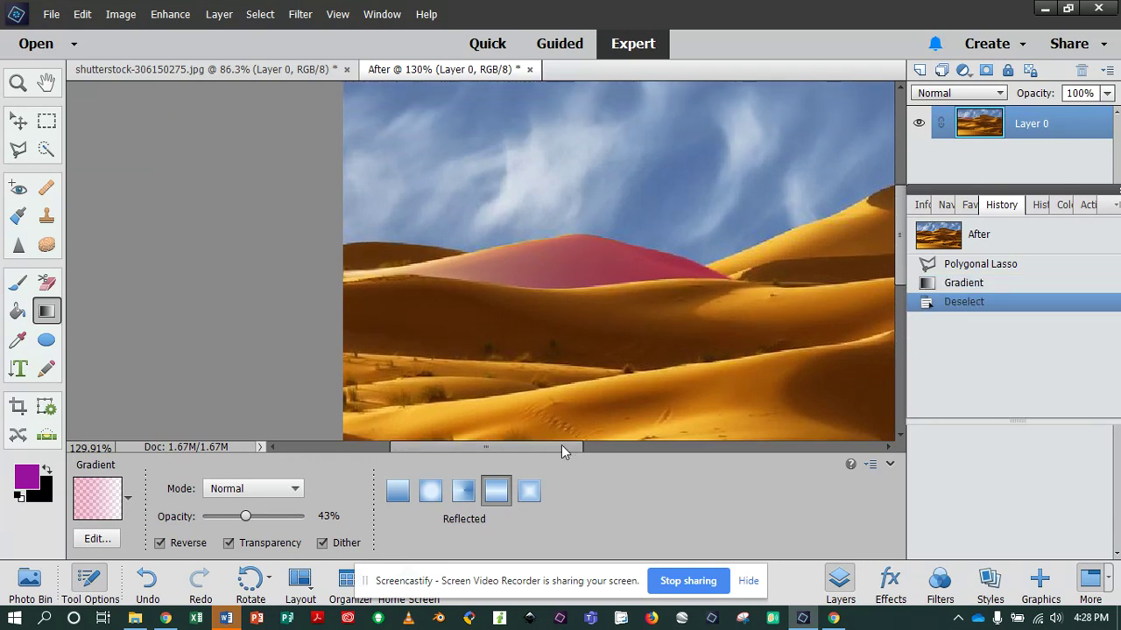
pyautogui.hscroll(5, 564, 412)
pyautogui.scroll(-2, 535, 363)
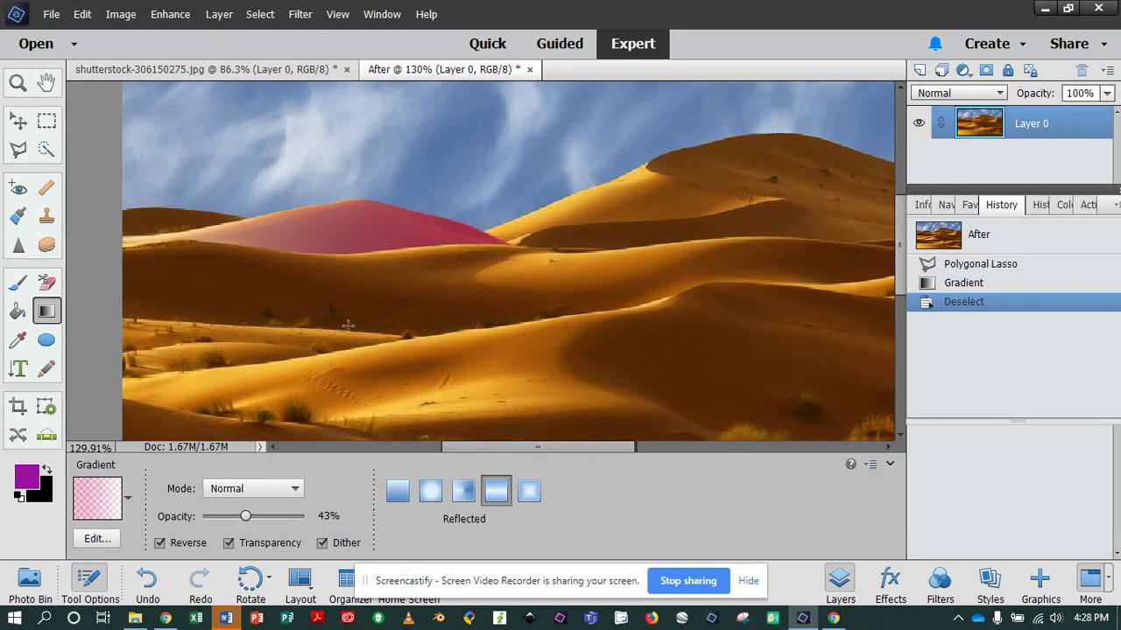
pyautogui.scroll(-2, 347, 326)
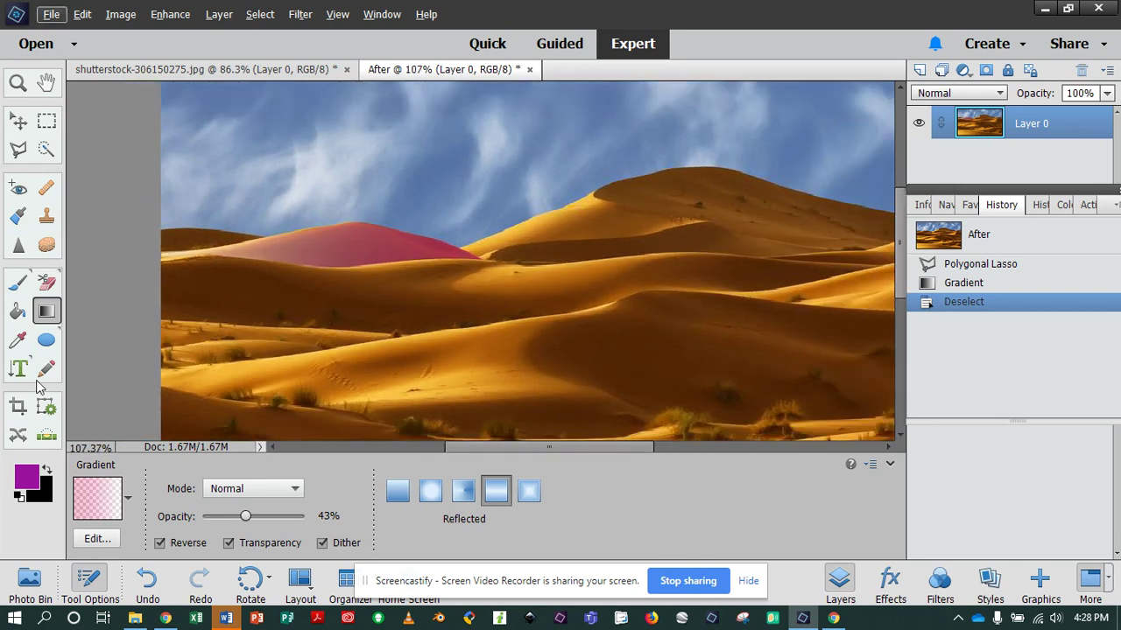
pyautogui.click(17, 152)
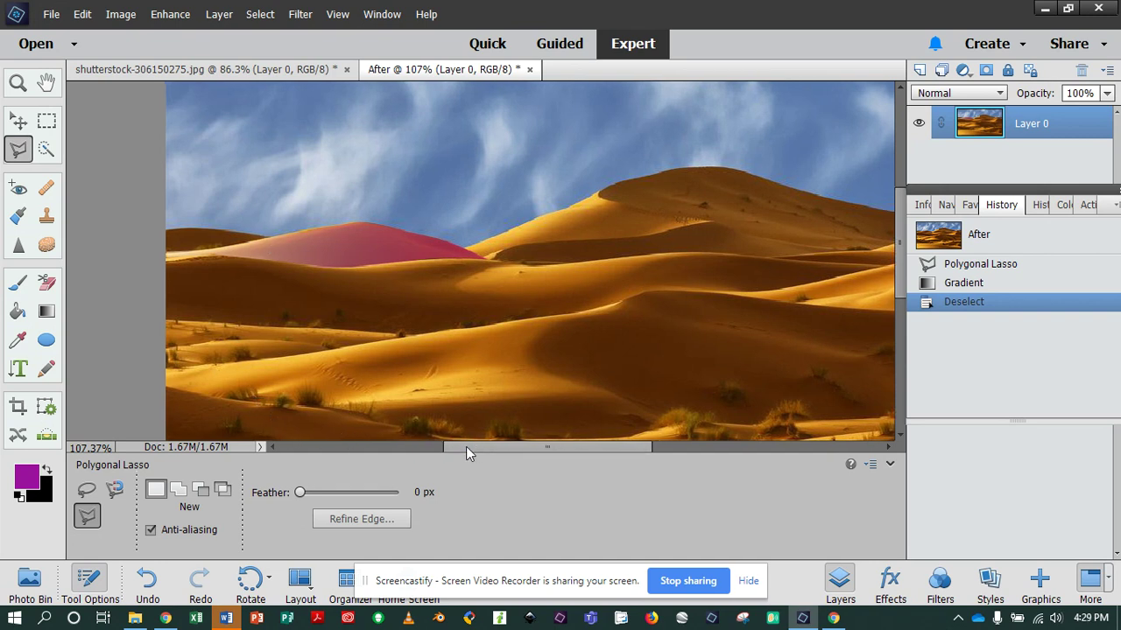
pyautogui.moveTo(466, 447); pyautogui.dragTo(398, 445)
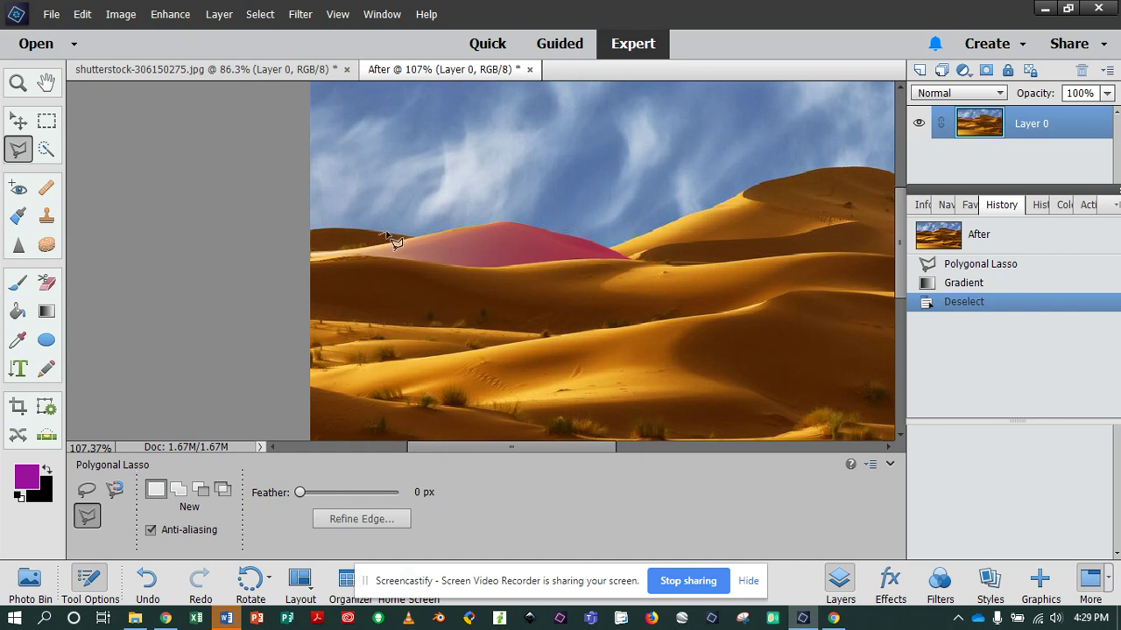
pyautogui.click(380, 236)
pyautogui.click(411, 238)
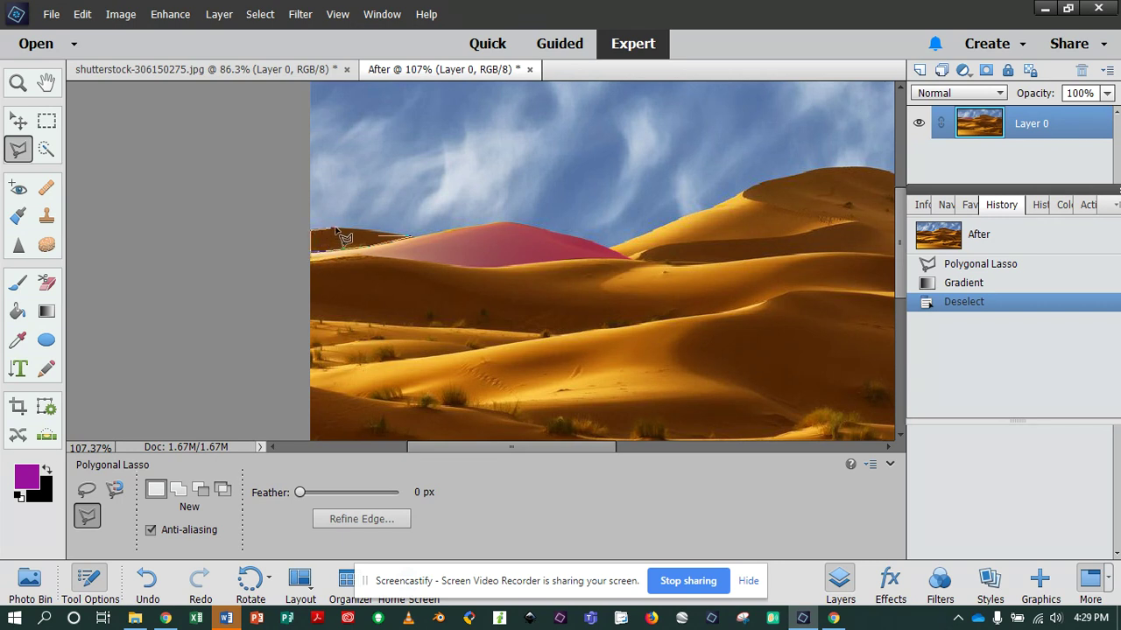
pyautogui.doubleClick(417, 239)
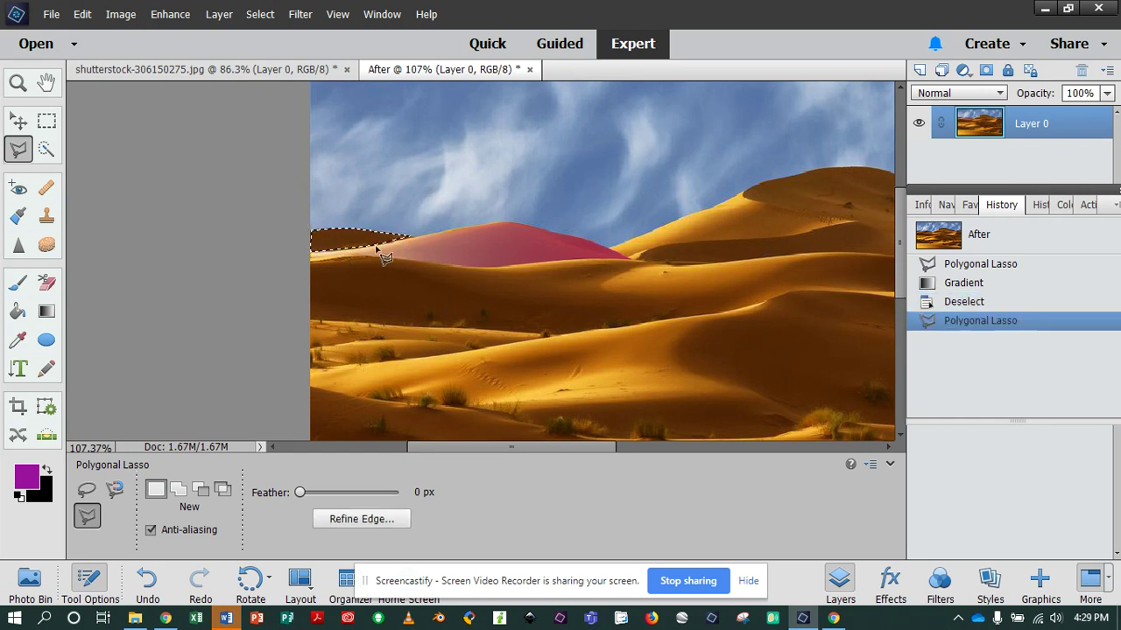
# Try the red and dark blue presets of the Simple gradient set, and choose the magenta one
pyautogui.click(46, 311)
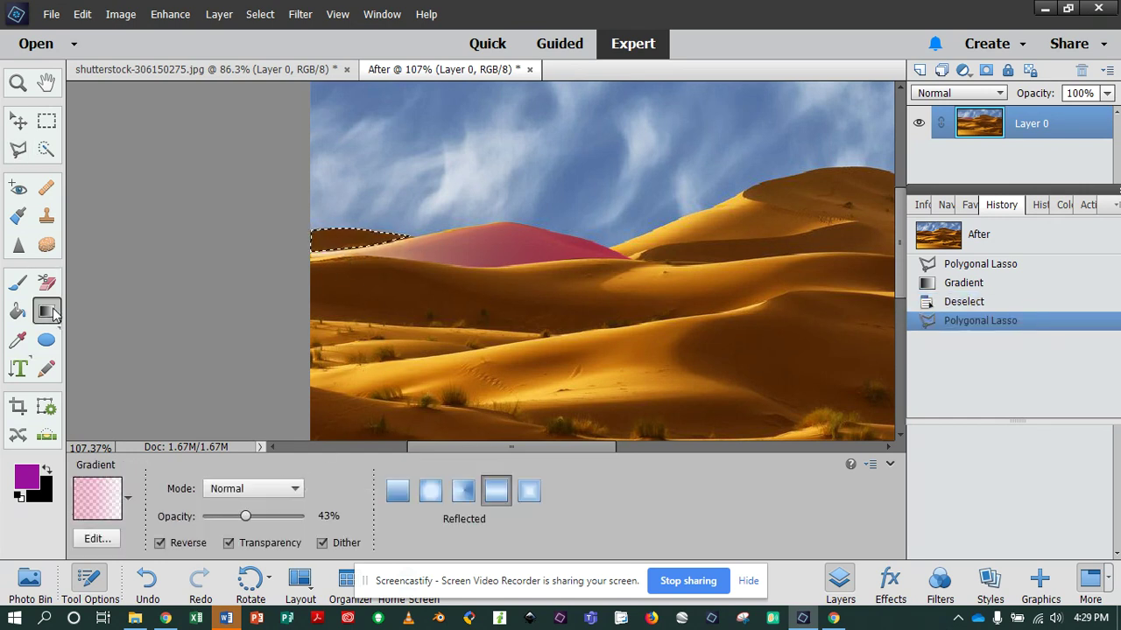
pyautogui.click(127, 497)
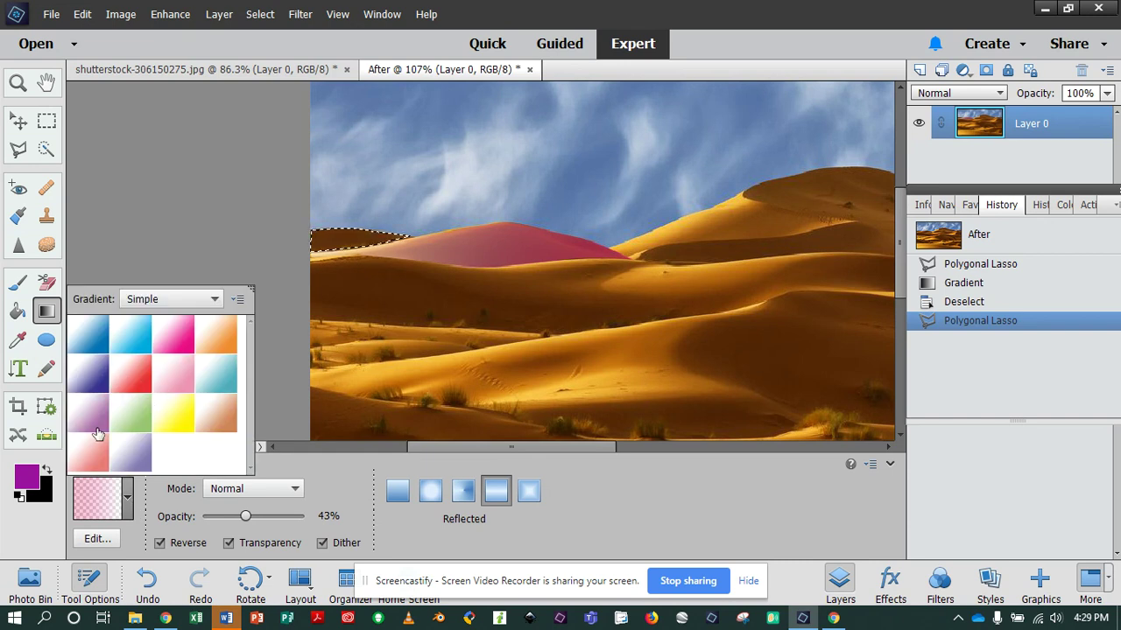
pyautogui.click(130, 379)
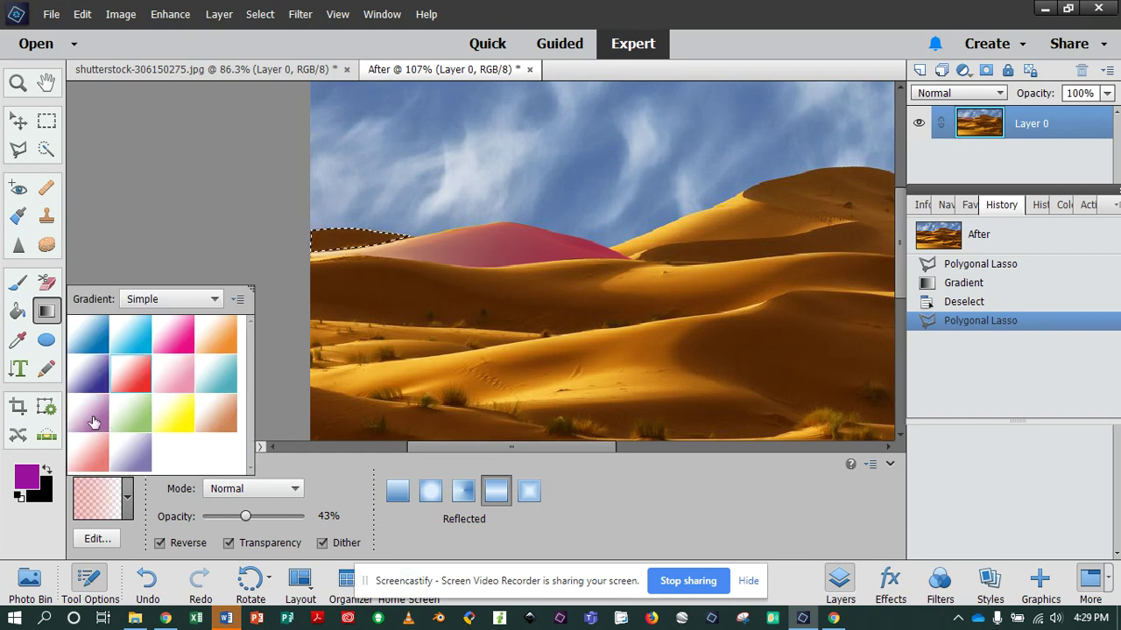
pyautogui.click(92, 387)
pyautogui.click(178, 346)
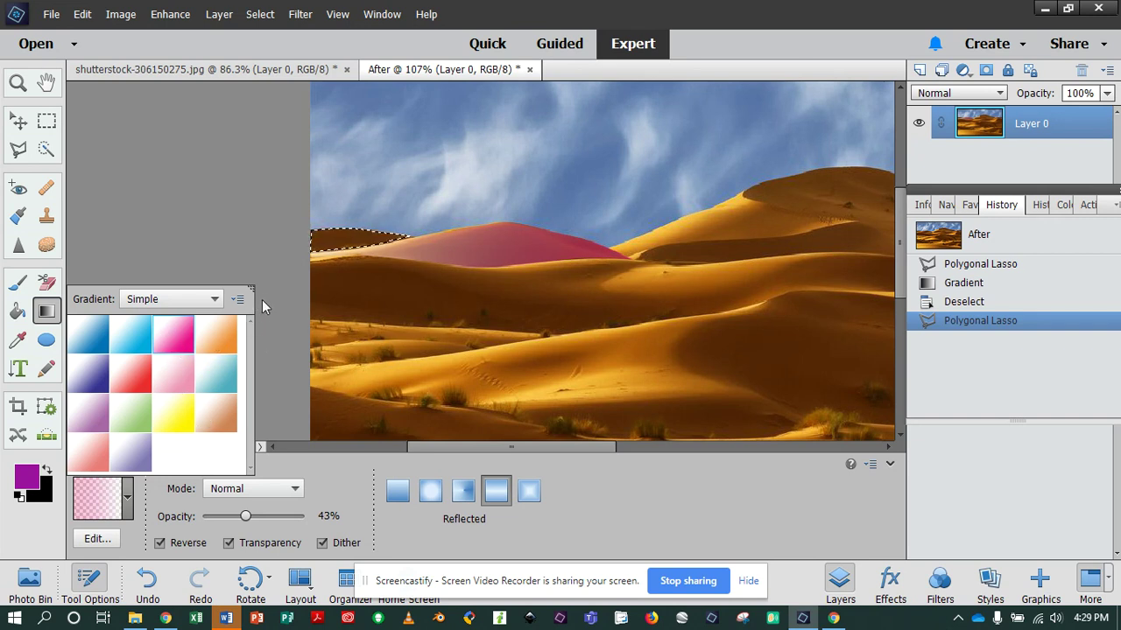
pyautogui.click(273, 374)
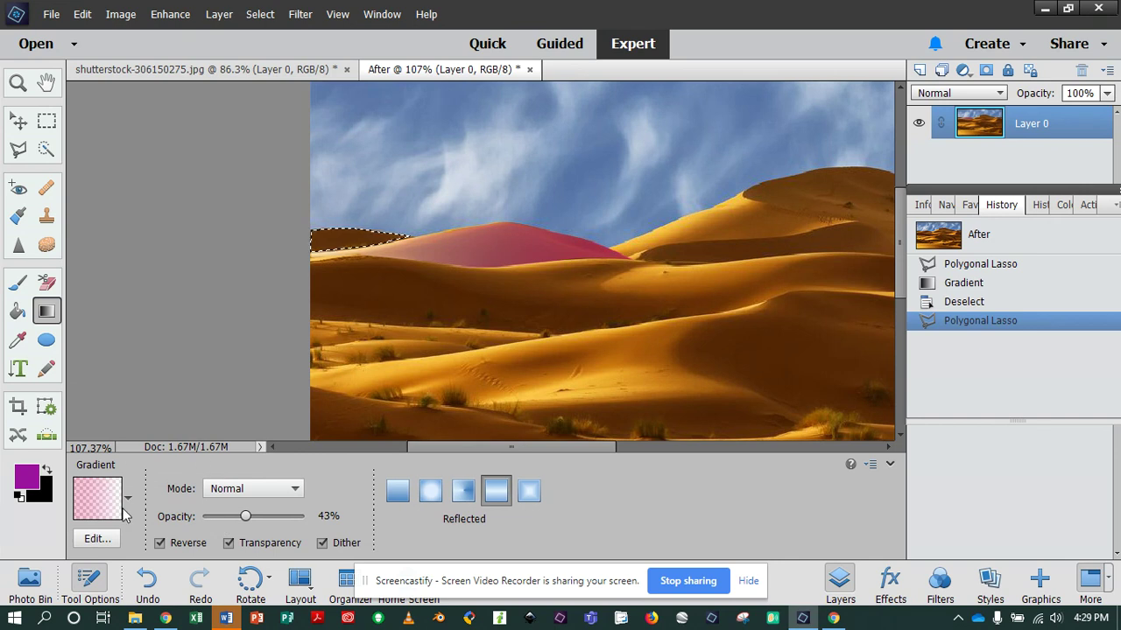
# Turn off Reverse, apply the Reflected gradient across the small dune from its left edge to its right tip, and deselect
pyautogui.click(160, 543)
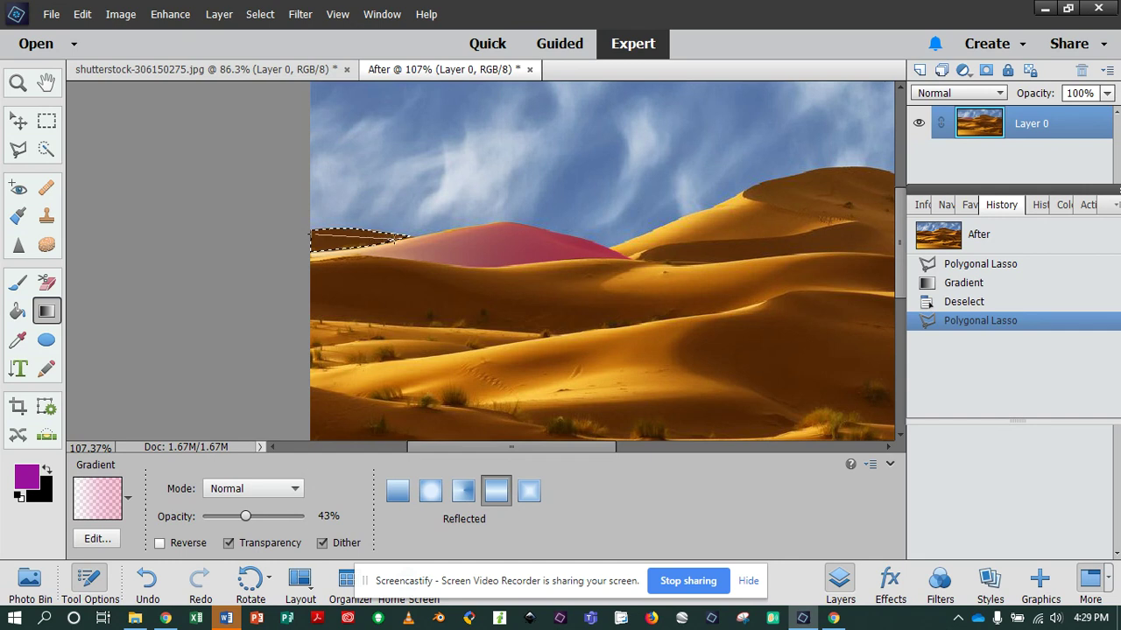
pyautogui.moveTo(355, 239); pyautogui.dragTo(362, 339)
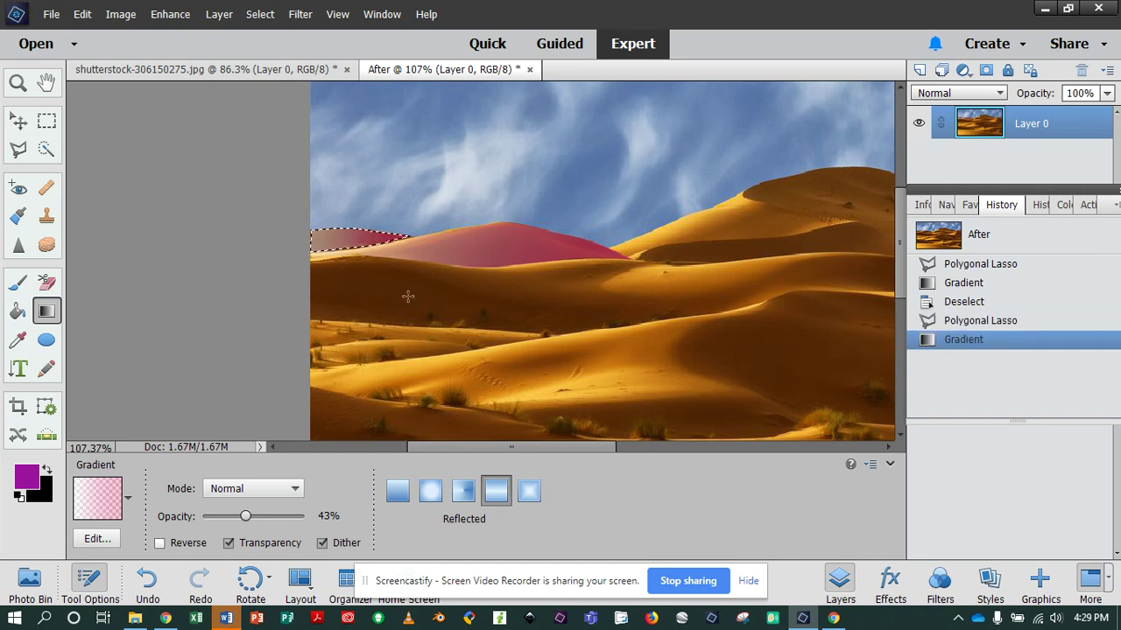
pyautogui.hotkey('ctrl', 'd')
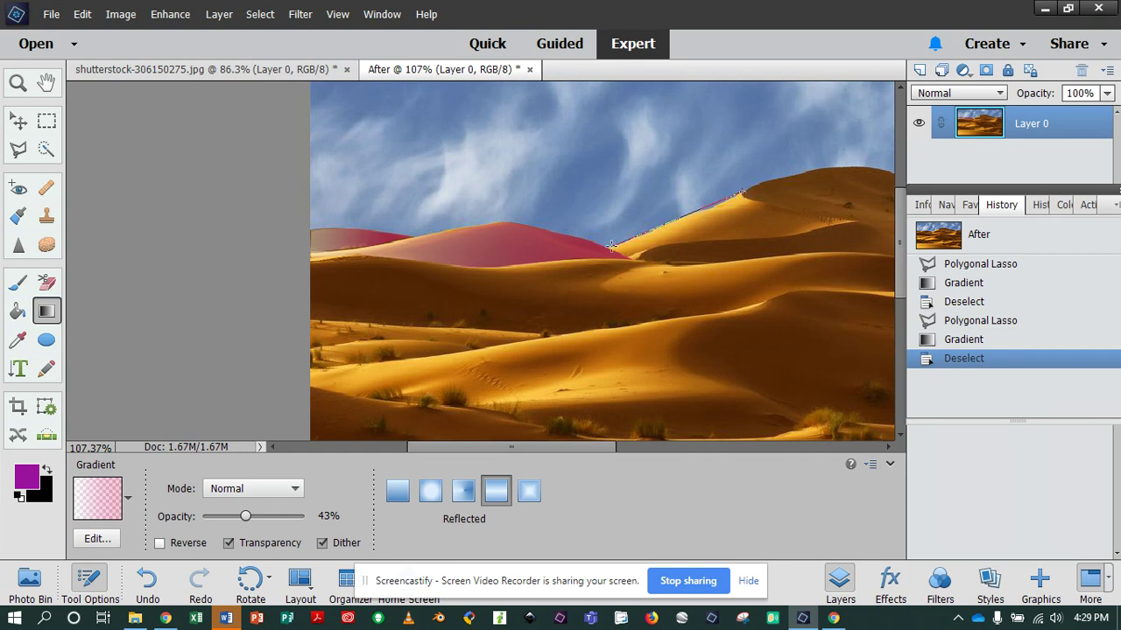
pyautogui.moveTo(609, 249); pyautogui.dragTo(613, 250)
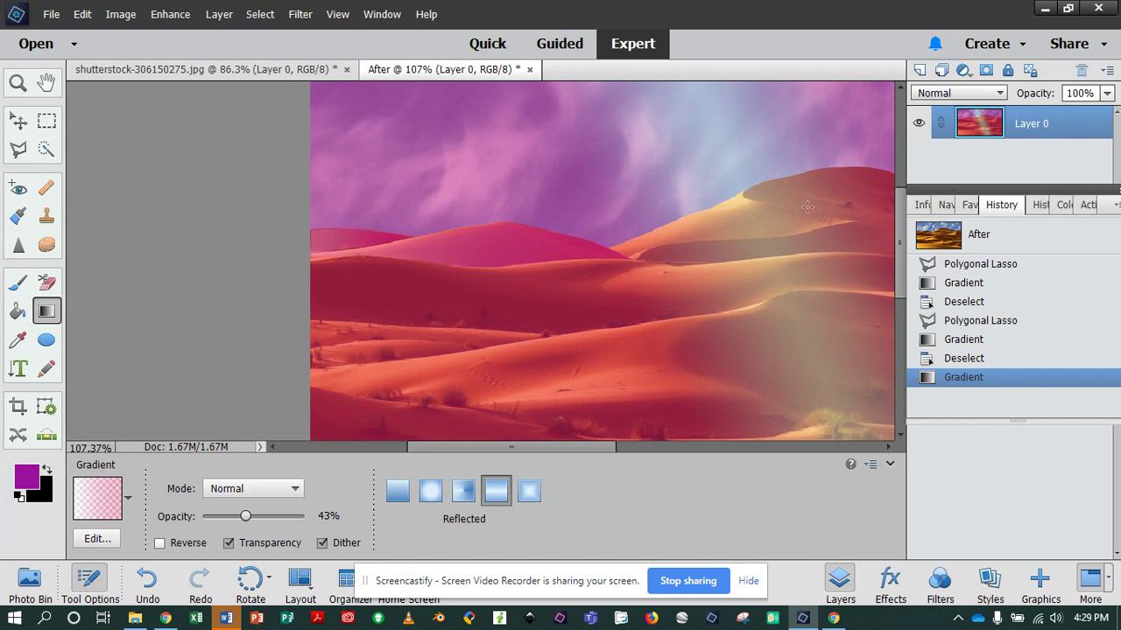
pyautogui.click(963, 359)
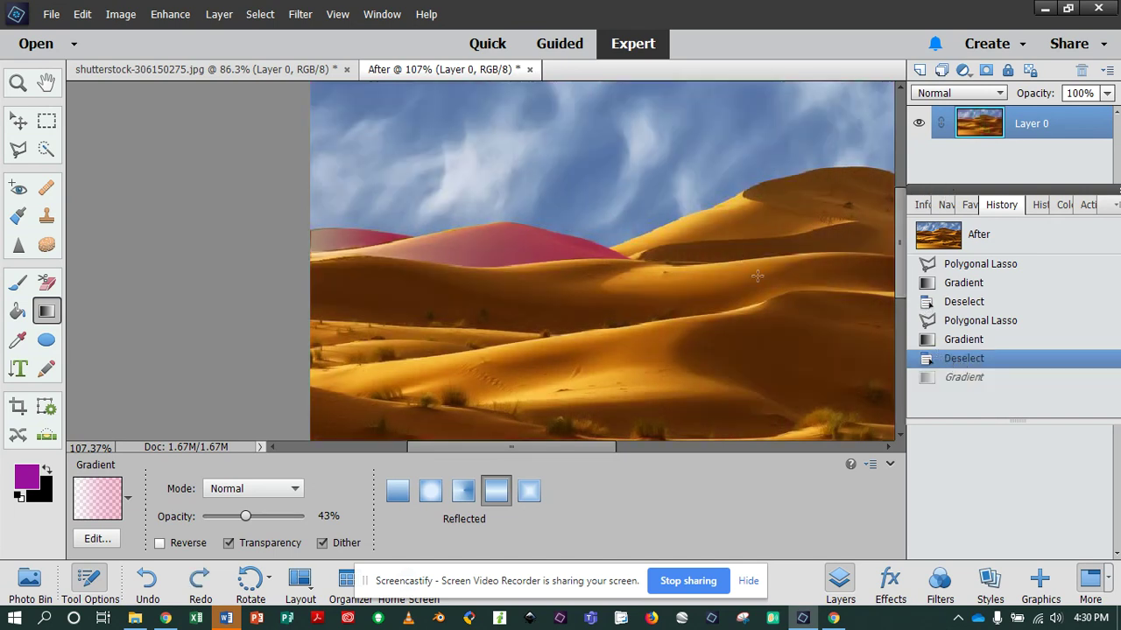
pyautogui.click(29, 153)
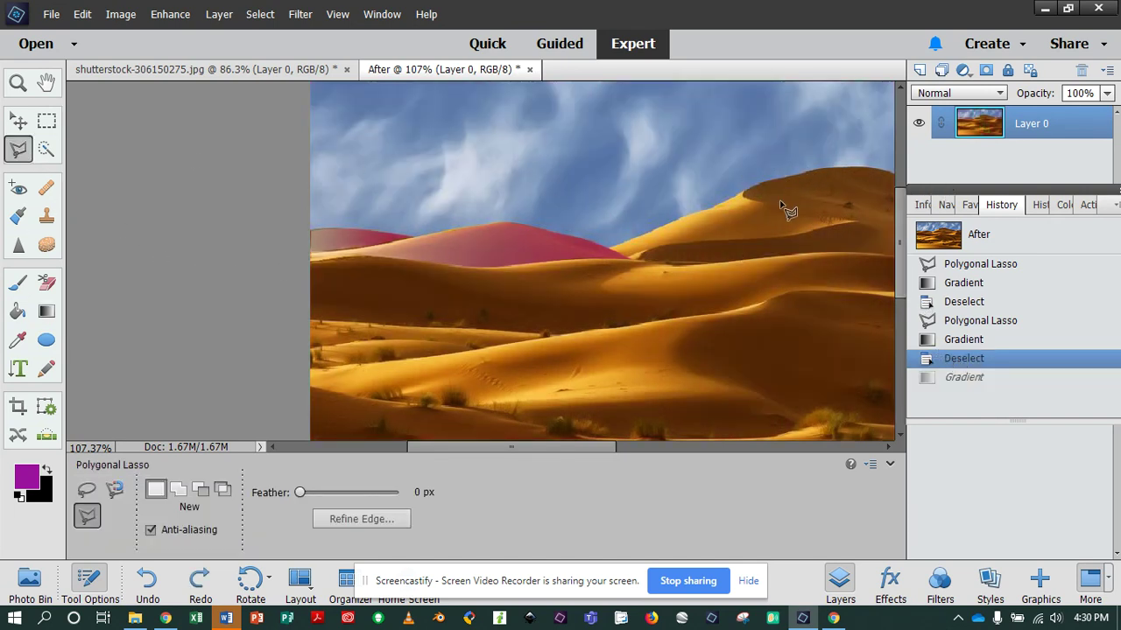
pyautogui.click(722, 200)
pyautogui.click(745, 194)
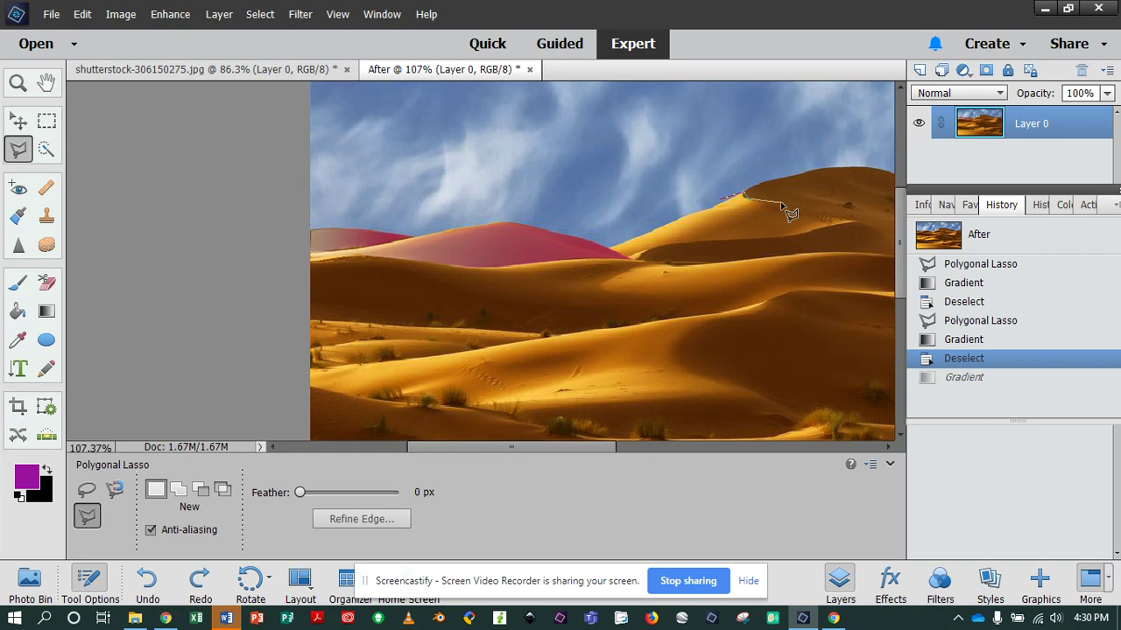
pyautogui.doubleClick(857, 224)
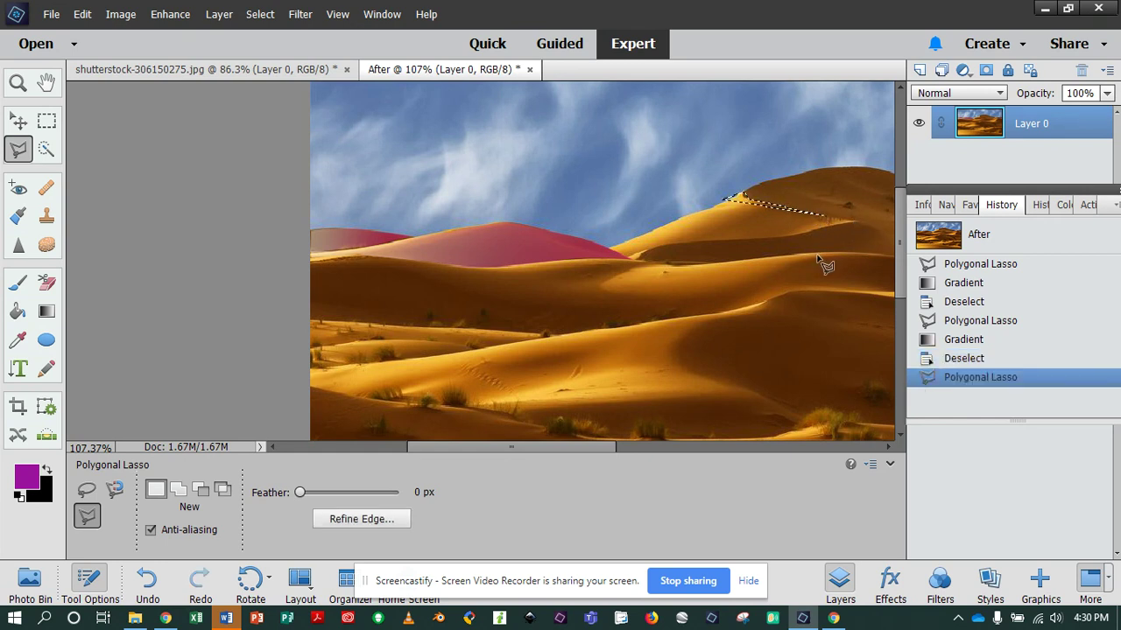
pyautogui.hotkey('ctrl', 'd')
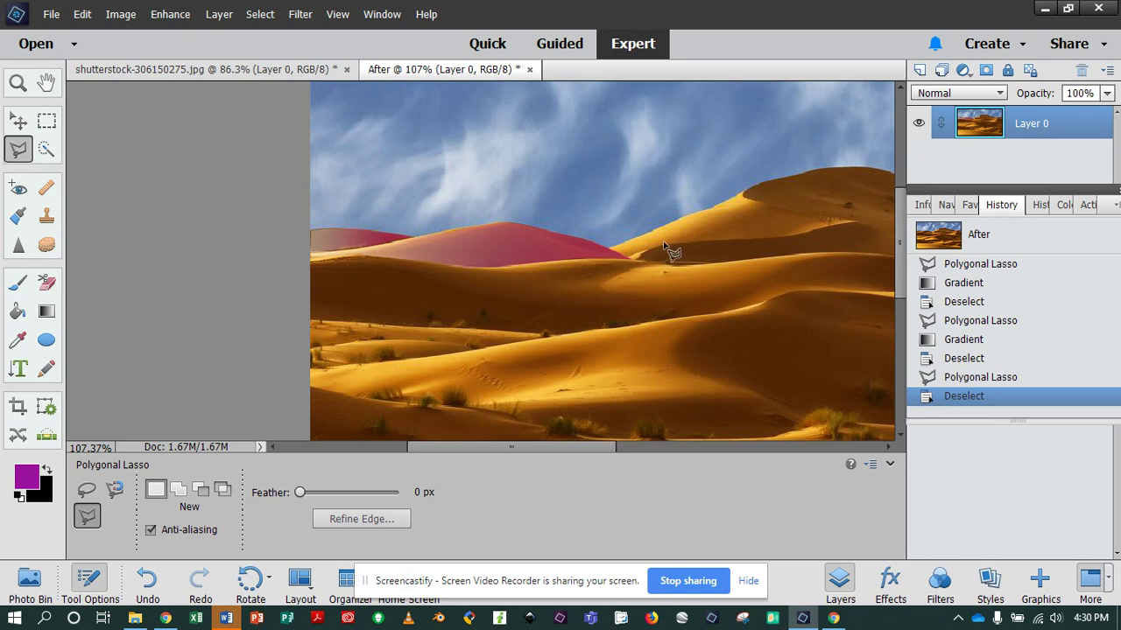
# Select the sunlit face of the large dune on the photo's right side with the Polygonal Lasso
pyautogui.click(609, 248)
pyautogui.click(744, 196)
pyautogui.click(856, 222)
pyautogui.doubleClick(643, 261)
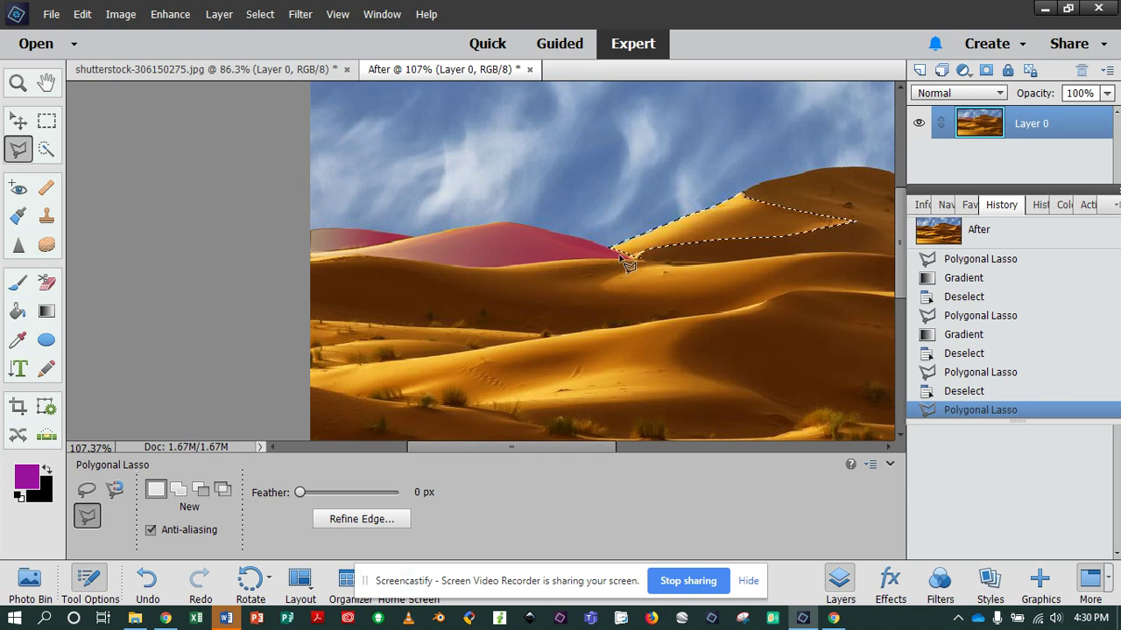
# Set up a Radial gradient with the magenta preset of the Simple set and Reverse turned on
pyautogui.click(46, 312)
pyautogui.click(127, 496)
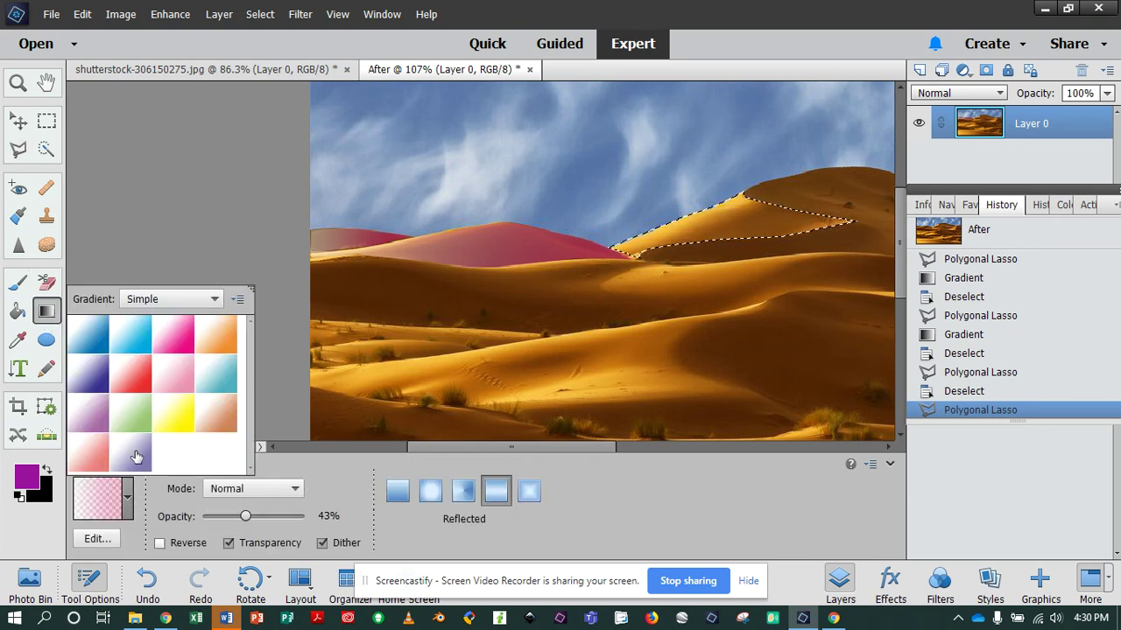
pyautogui.click(89, 377)
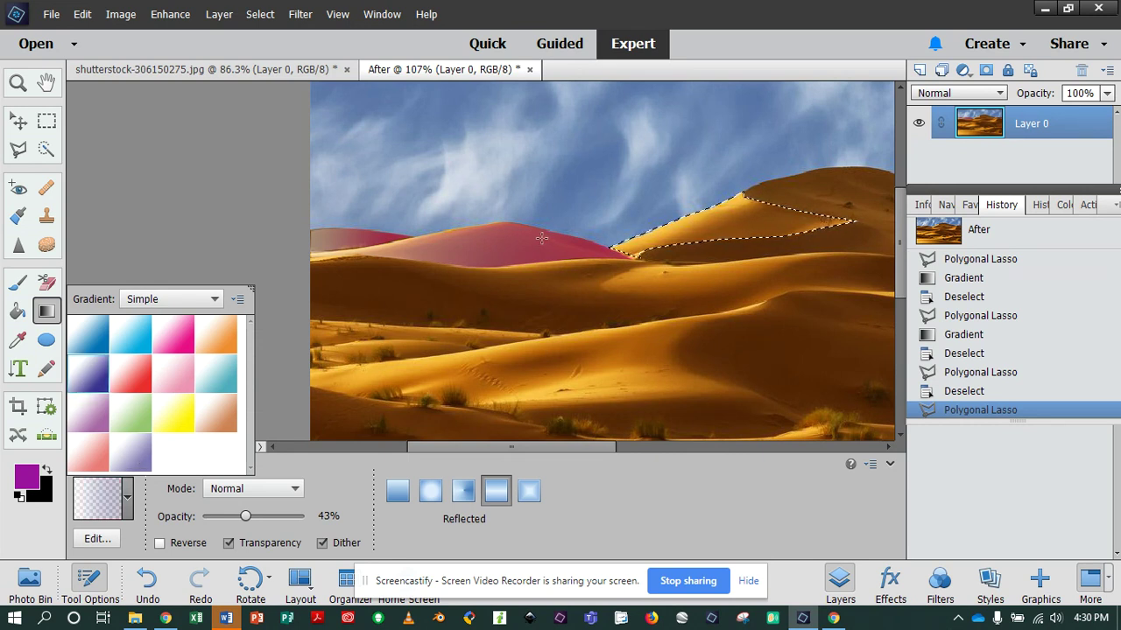
pyautogui.click(171, 333)
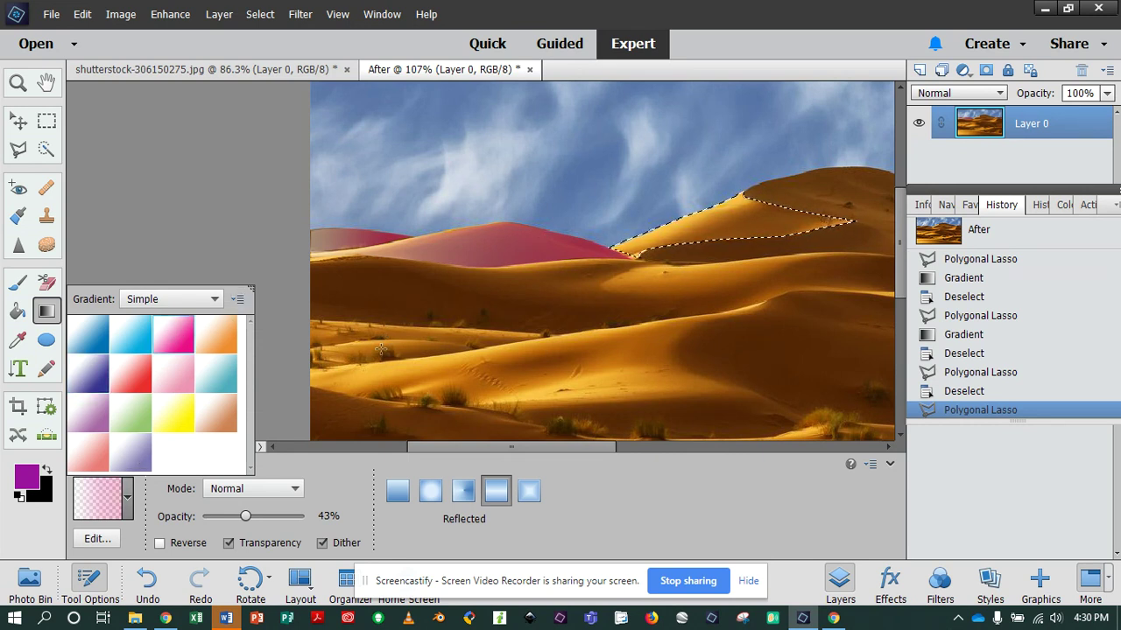
pyautogui.click(160, 544)
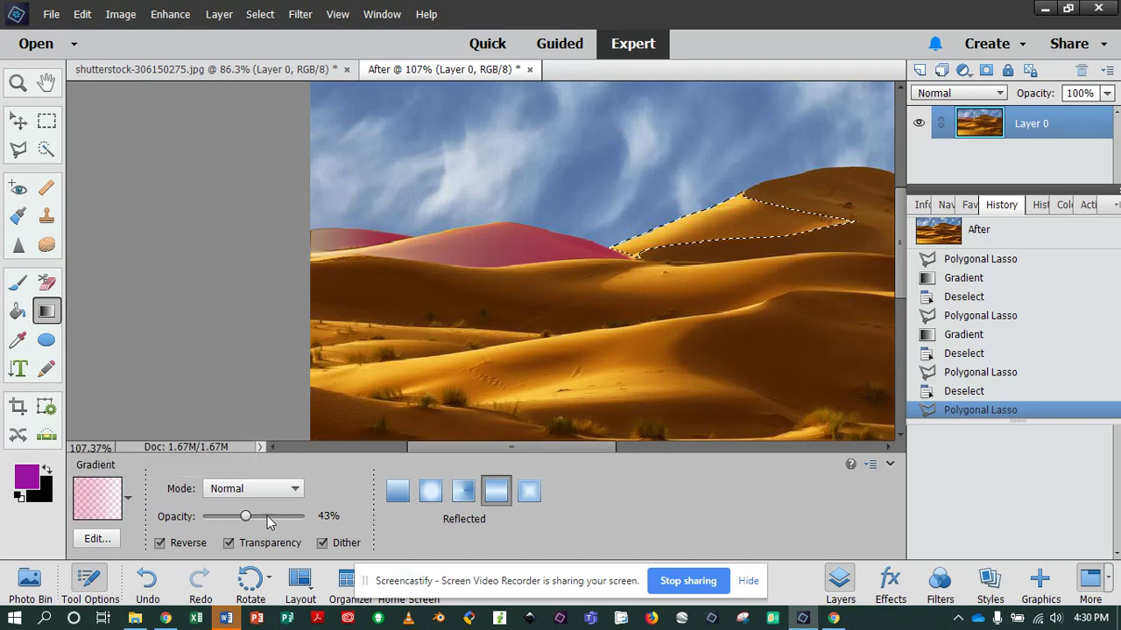
pyautogui.click(429, 498)
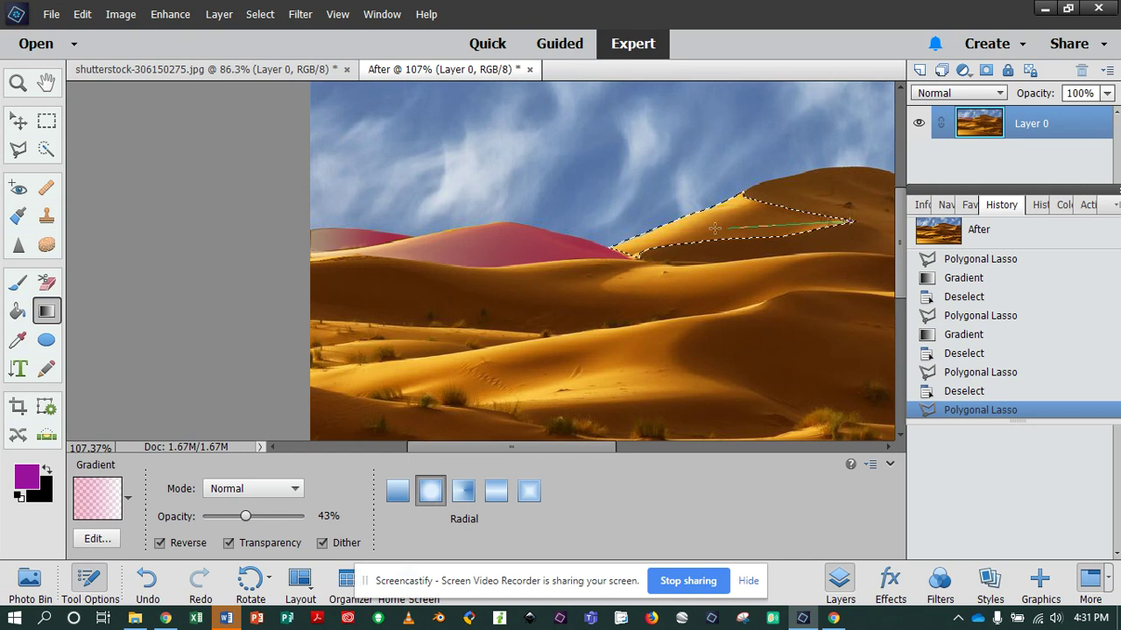
# Apply the gradient across the selected dune face from its right tip to its lower-left tip and deselect it
pyautogui.moveTo(714, 228)
pyautogui.mouseDown()
pyautogui.moveTo(661, 236)
pyautogui.moveTo(629, 263)
pyautogui.mouseUp()
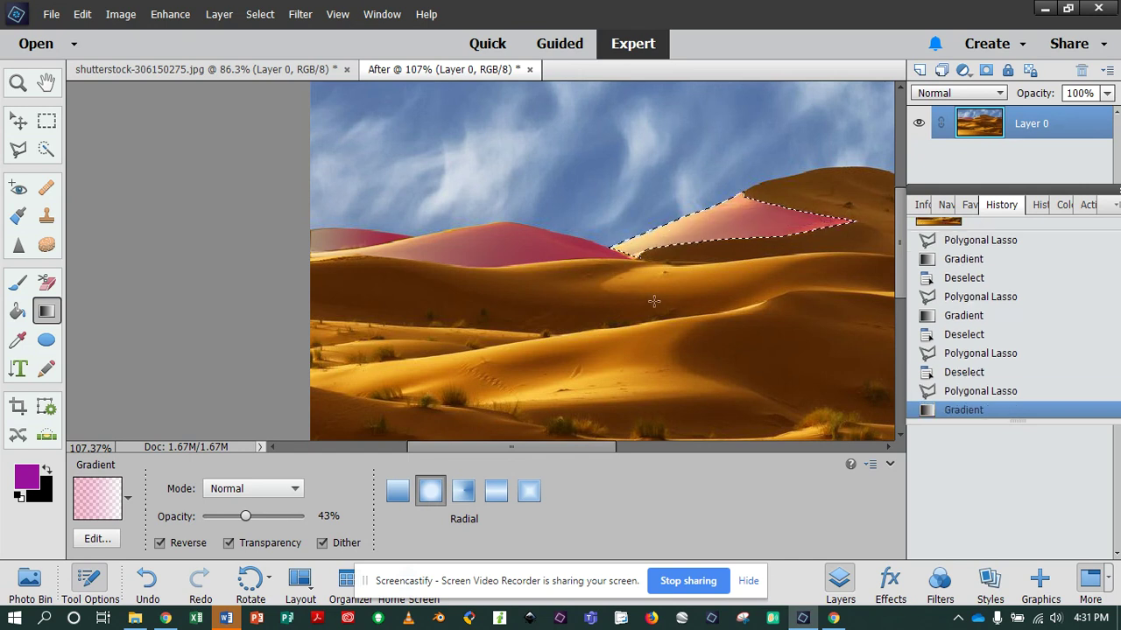
pyautogui.hotkey('ctrl', 'd')
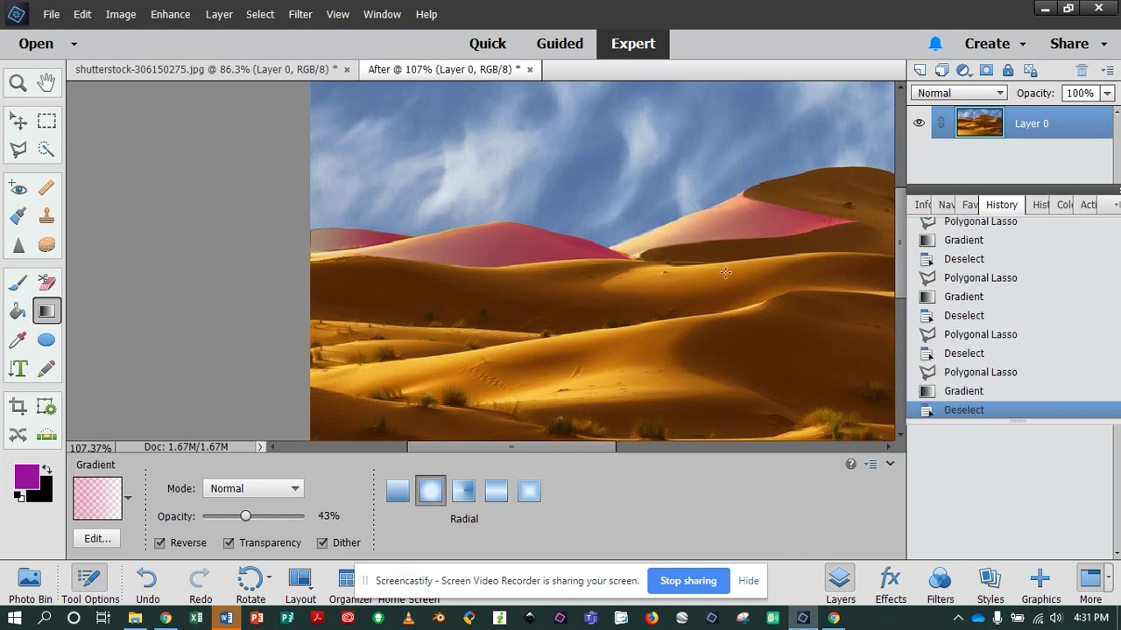
pyautogui.scroll(-2, 653, 230)
pyautogui.scroll(-3, 655, 237)
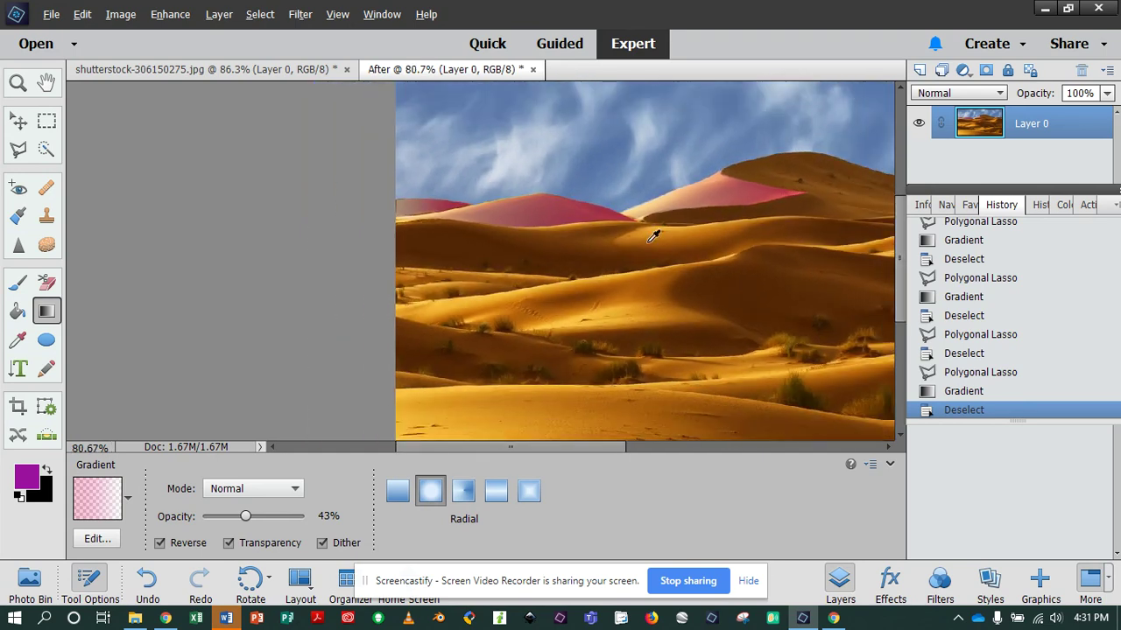
# Select the dark dune band above the photo's foreground dune, from the left edge to the right edge, with the Polygonal Lasso
pyautogui.press('alt')
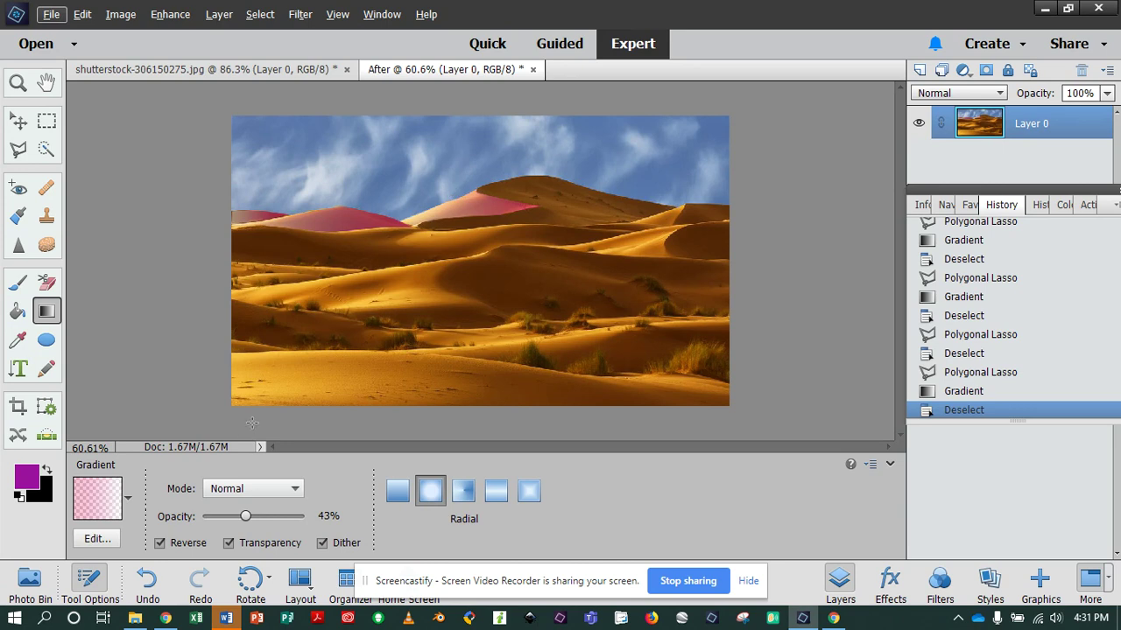
pyautogui.scroll(2, 439, 326)
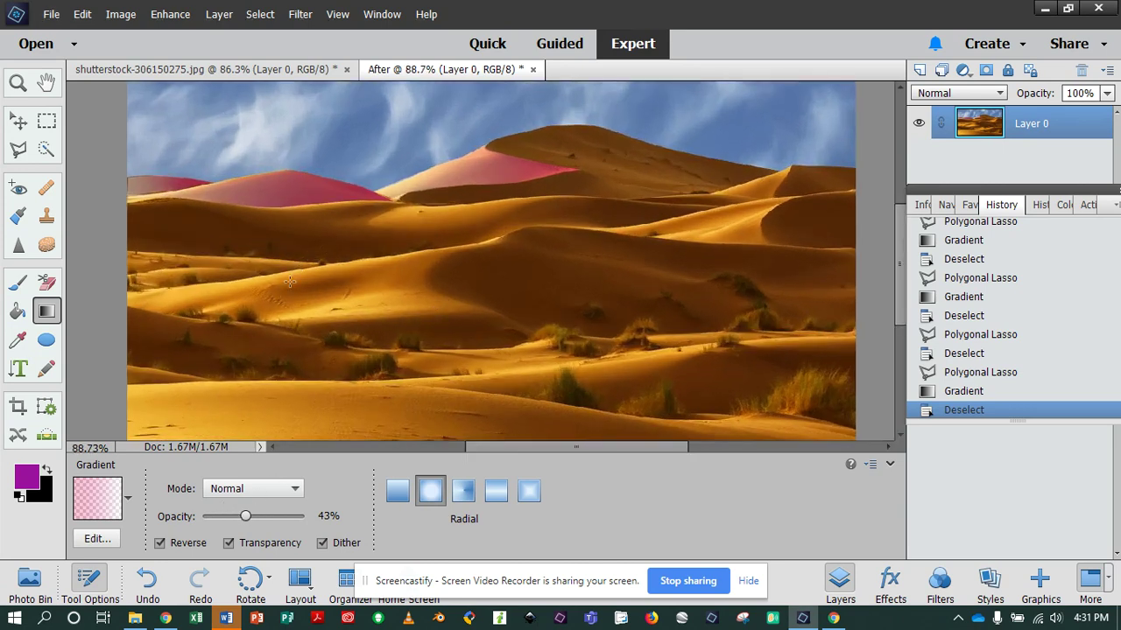
pyautogui.click(18, 150)
pyautogui.scroll(-2, 322, 339)
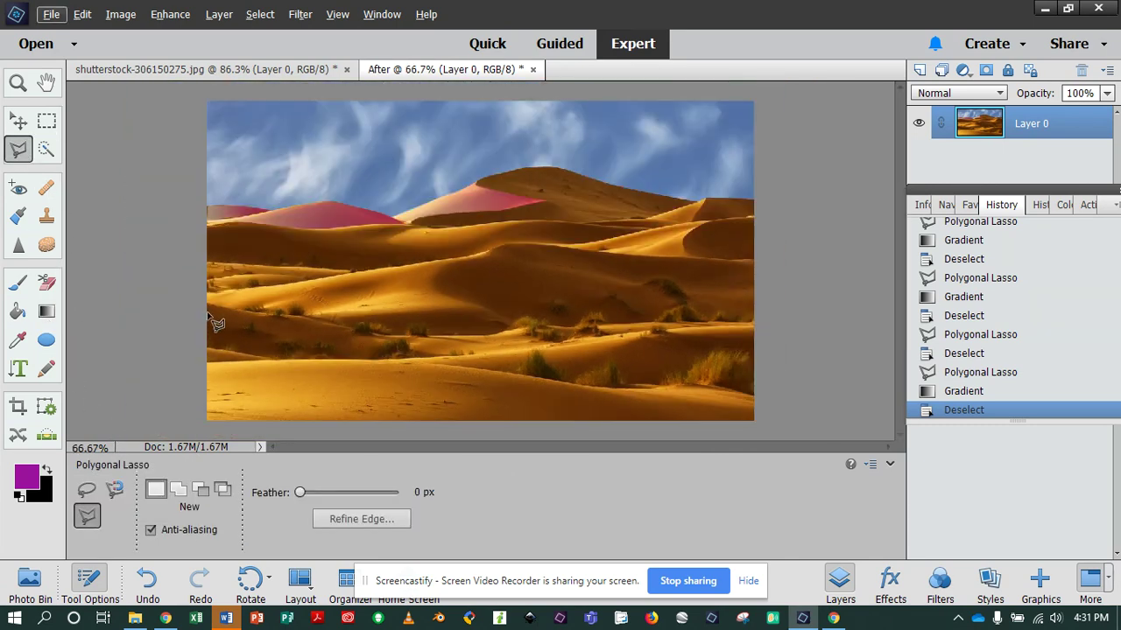
pyautogui.scroll(3, 211, 314)
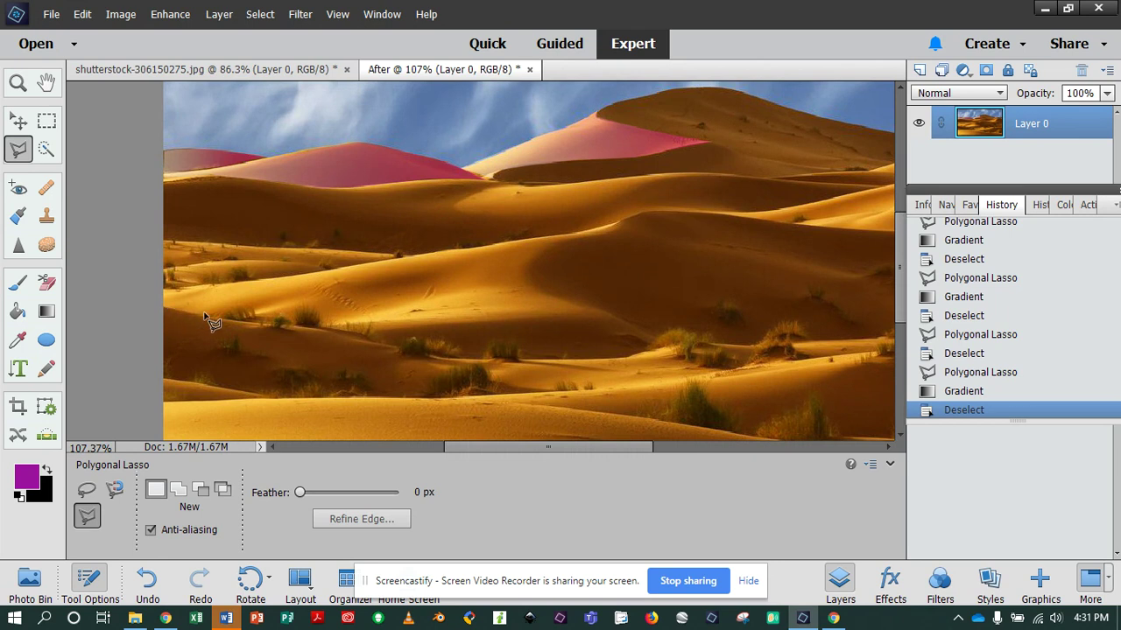
pyautogui.click(258, 326)
pyautogui.click(164, 311)
pyautogui.click(164, 380)
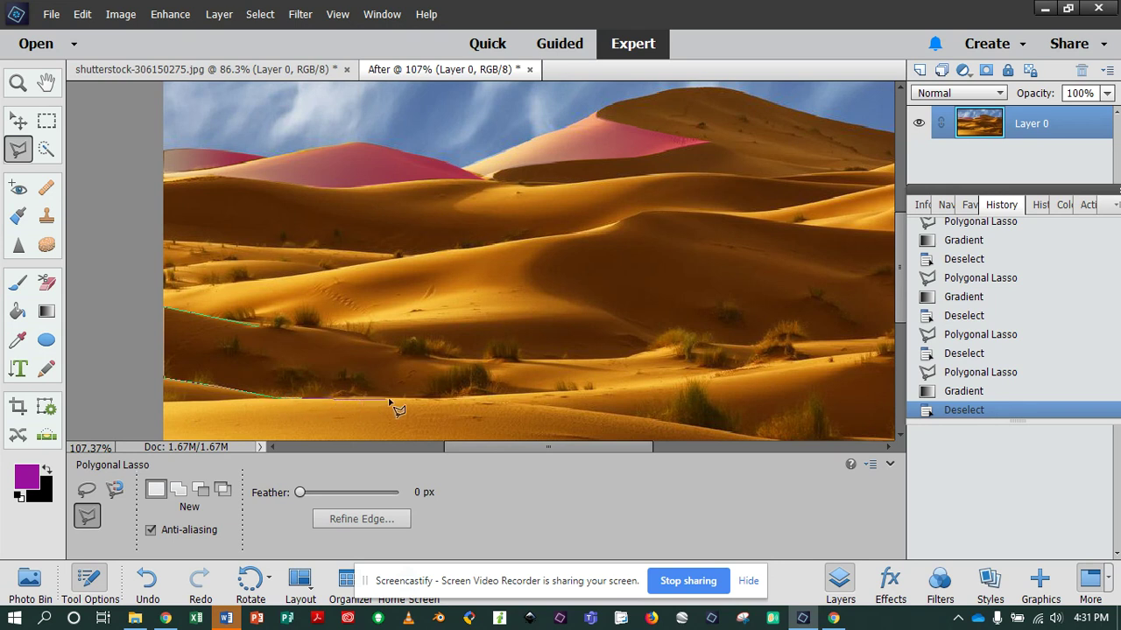
pyautogui.click(435, 399)
pyautogui.click(525, 396)
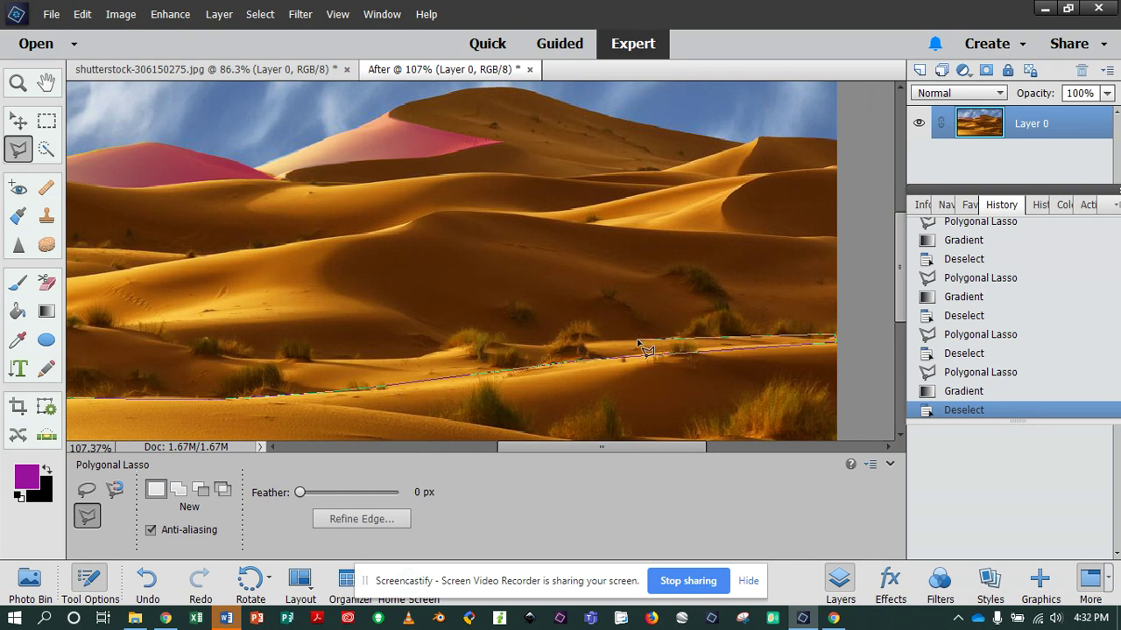
pyautogui.click(480, 342)
pyautogui.click(427, 357)
pyautogui.hscroll(-5, 245, 352)
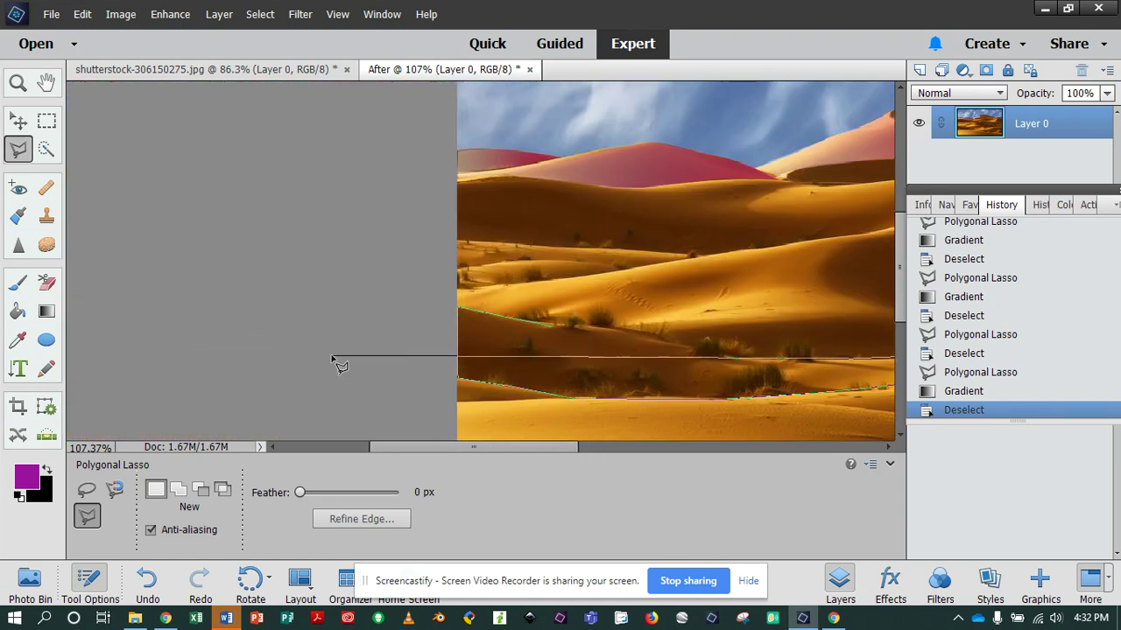
pyautogui.click(760, 359)
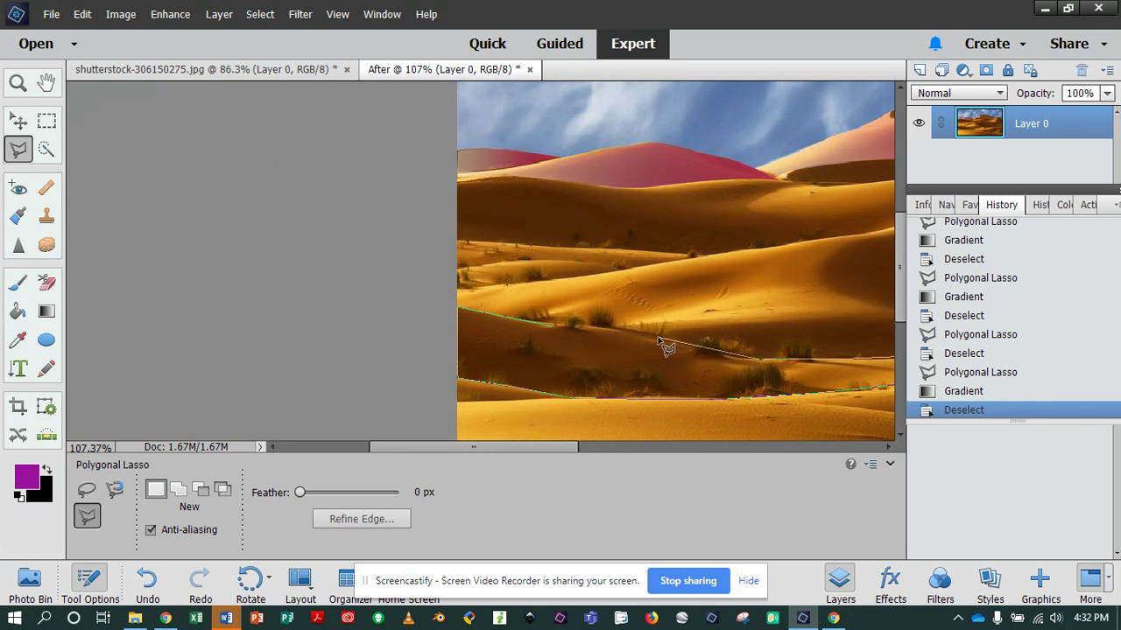
pyautogui.click(630, 334)
pyautogui.doubleClick(551, 326)
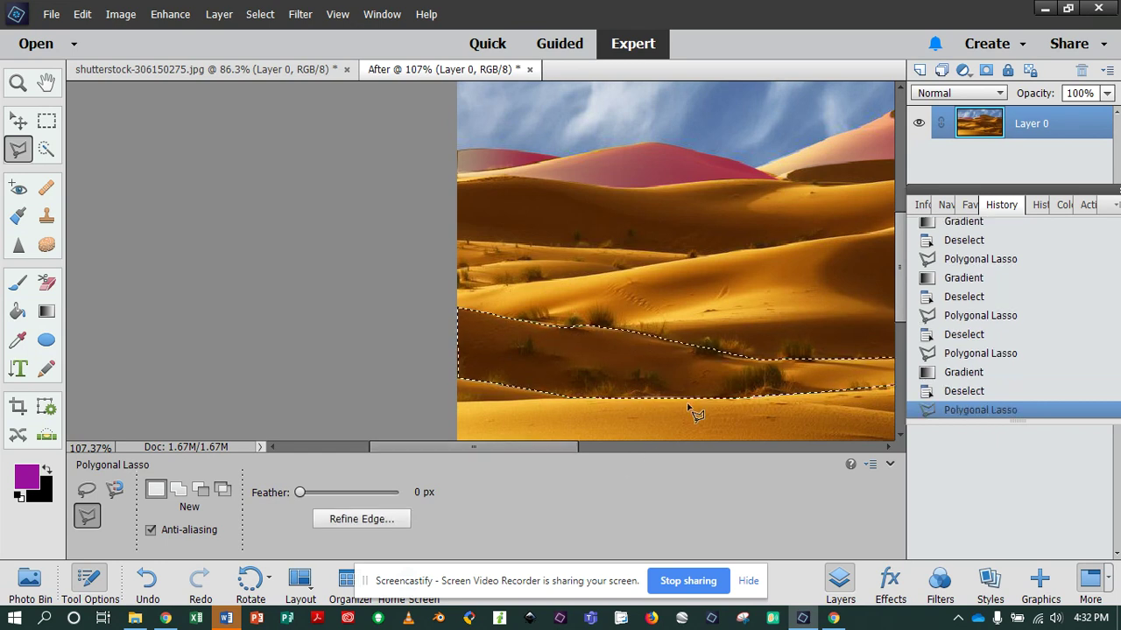
# Apply a Radial gradient with the Simple set's Red preset across the selected dune band from its right part to the left edge, and deselect
pyautogui.click(47, 309)
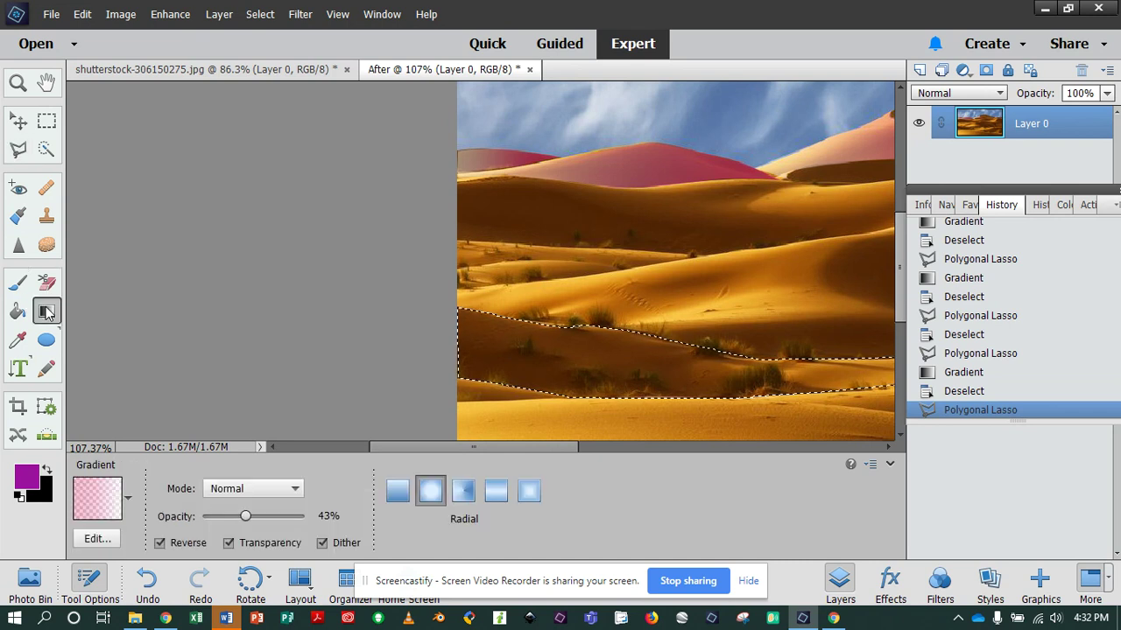
pyautogui.click(128, 496)
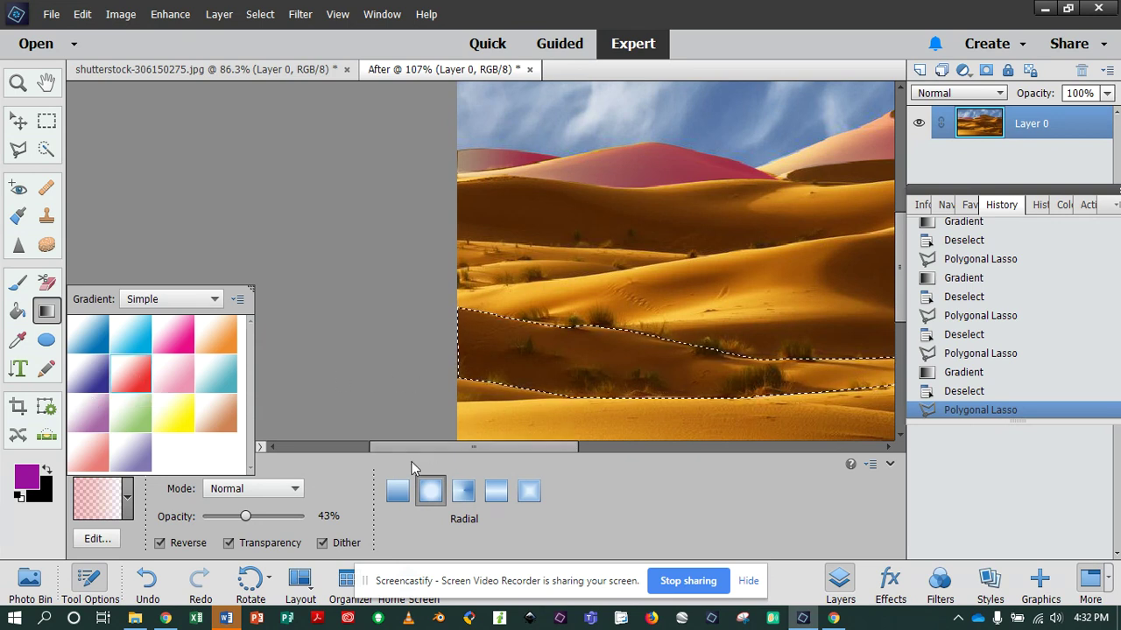
pyautogui.click(504, 447)
pyautogui.moveTo(505, 448); pyautogui.dragTo(606, 445)
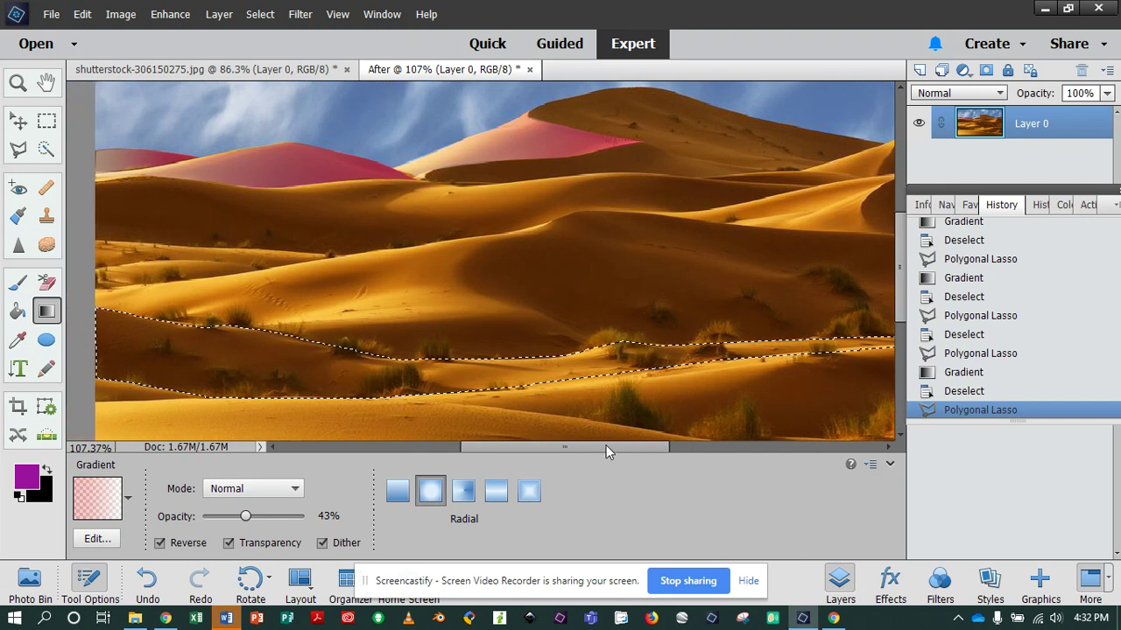
pyautogui.scroll(-2, 773, 335)
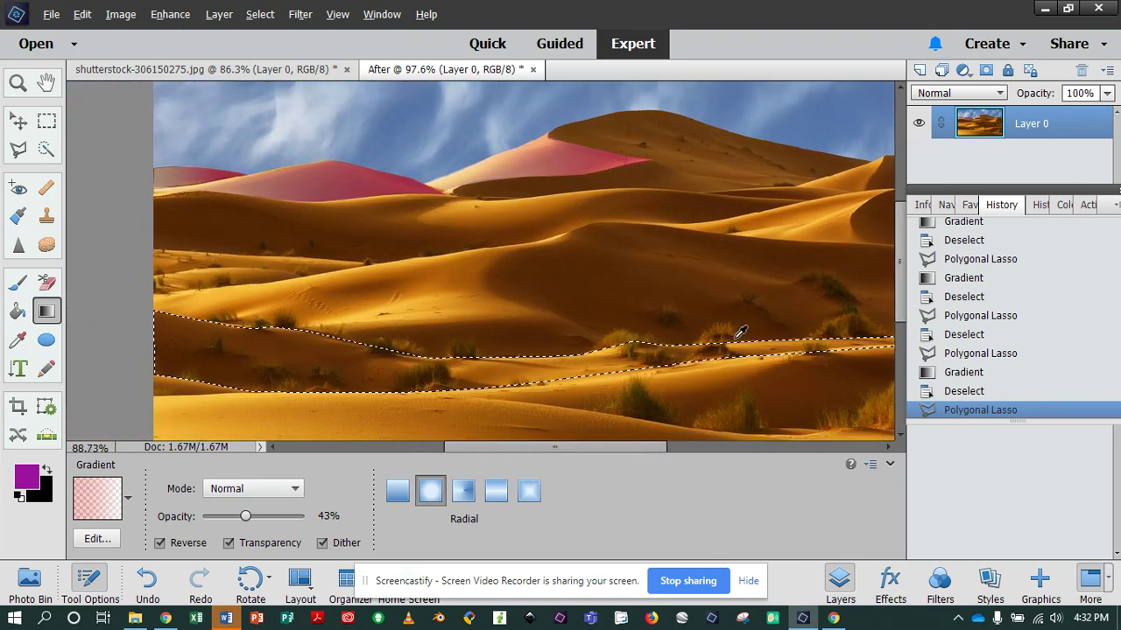
pyautogui.moveTo(648, 445); pyautogui.dragTo(674, 445)
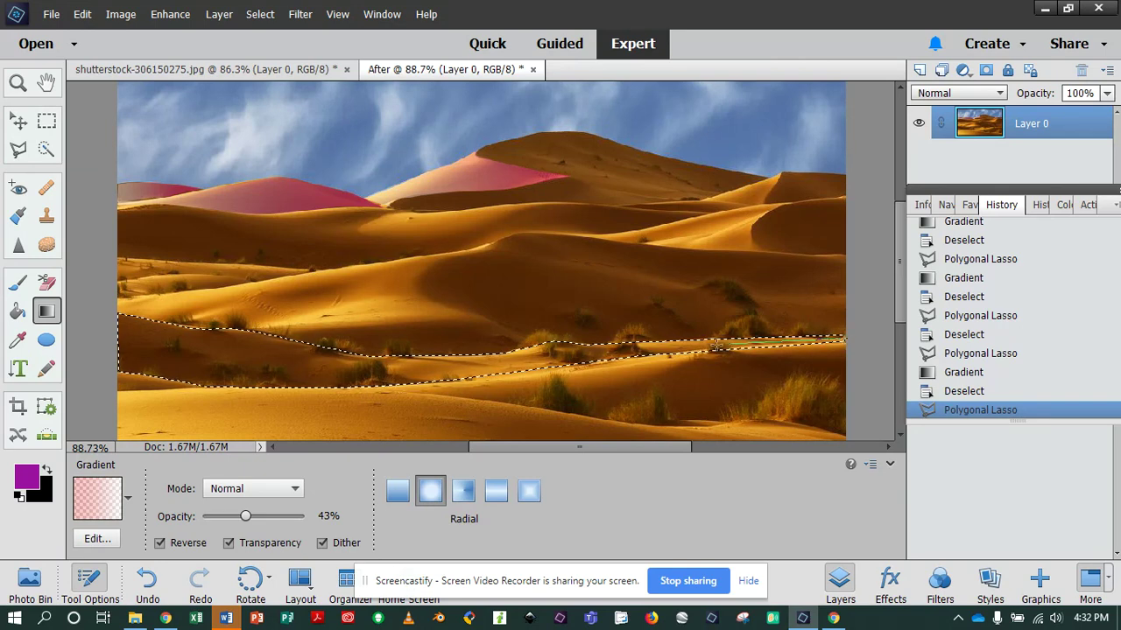
pyautogui.moveTo(716, 346); pyautogui.dragTo(118, 369)
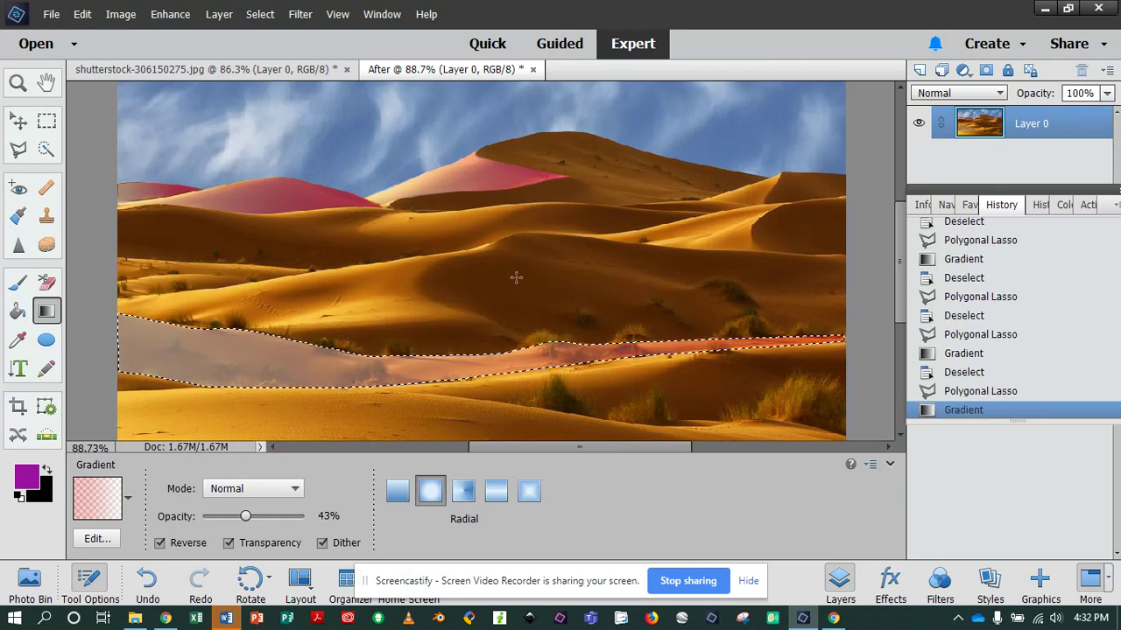
pyautogui.hotkey('ctrl', 'd')
pyautogui.scroll(-3, 528, 272)
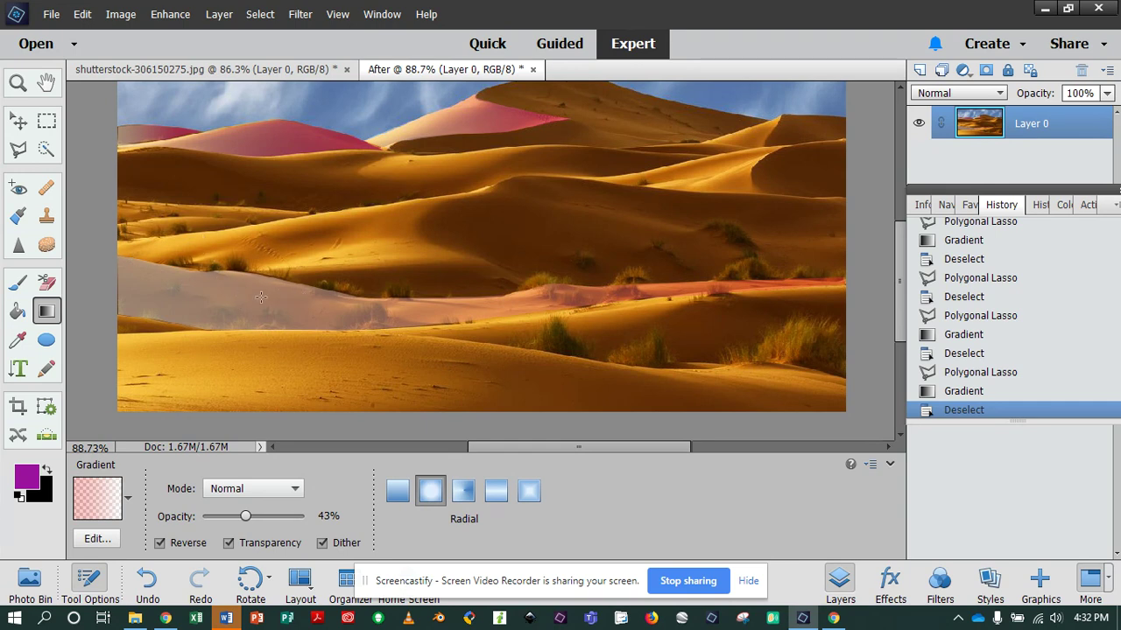
# Try a very short gradient on the photo without a selection and revert to the state before it
pyautogui.moveTo(503, 446)
pyautogui.mouseDown()
pyautogui.moveTo(460, 442)
pyautogui.moveTo(538, 438)
pyautogui.moveTo(498, 444)
pyautogui.mouseUp()
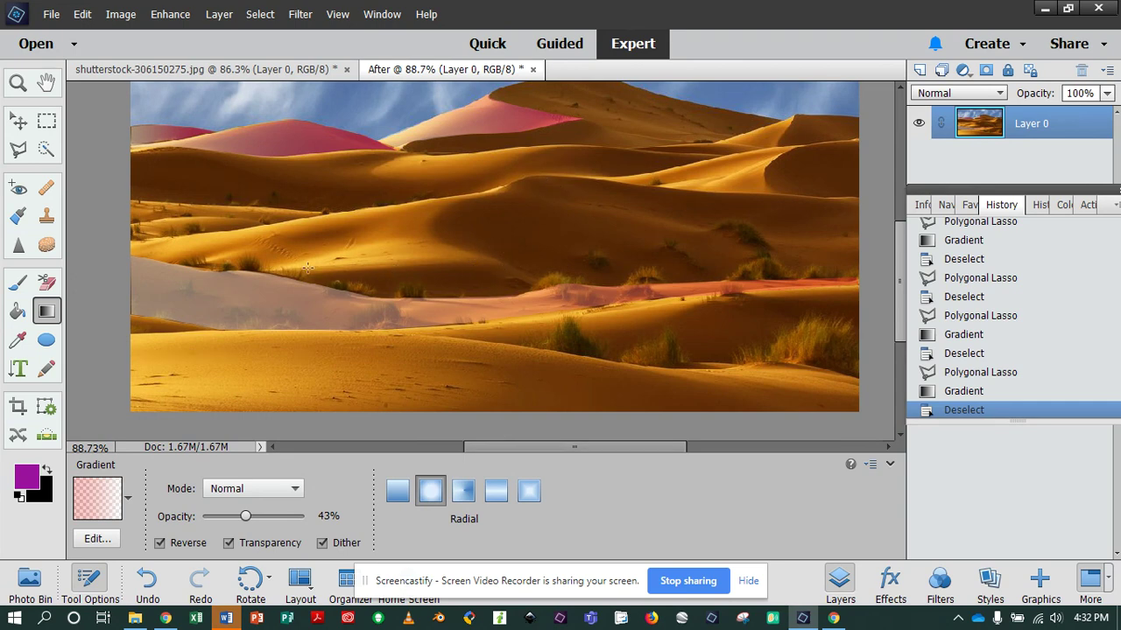
pyautogui.moveTo(513, 275); pyautogui.dragTo(503, 272)
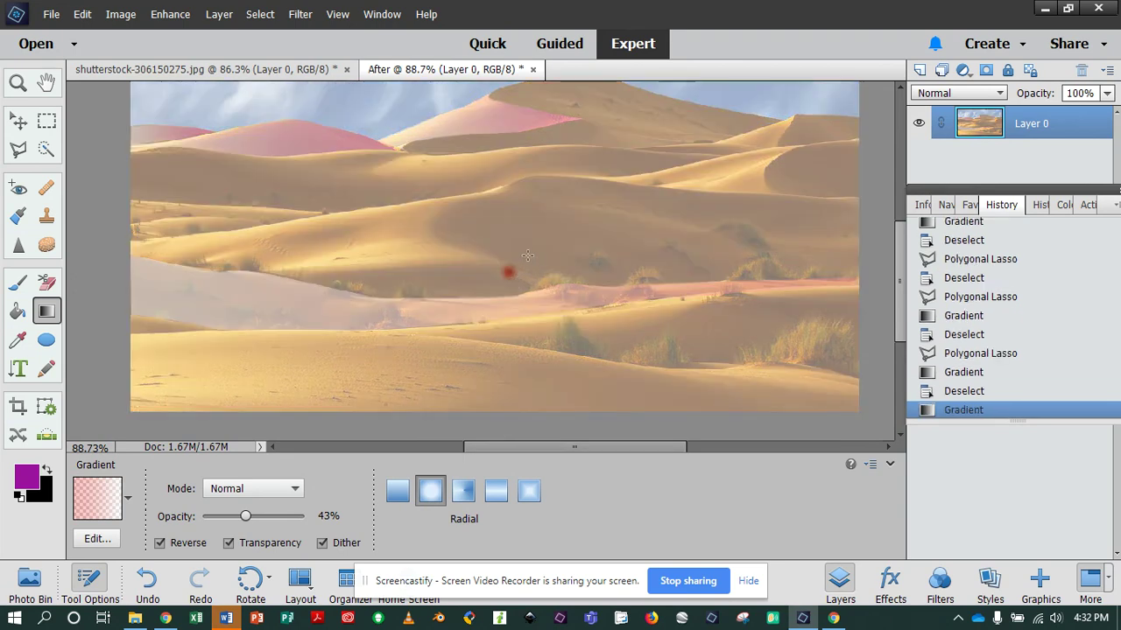
pyautogui.click(963, 392)
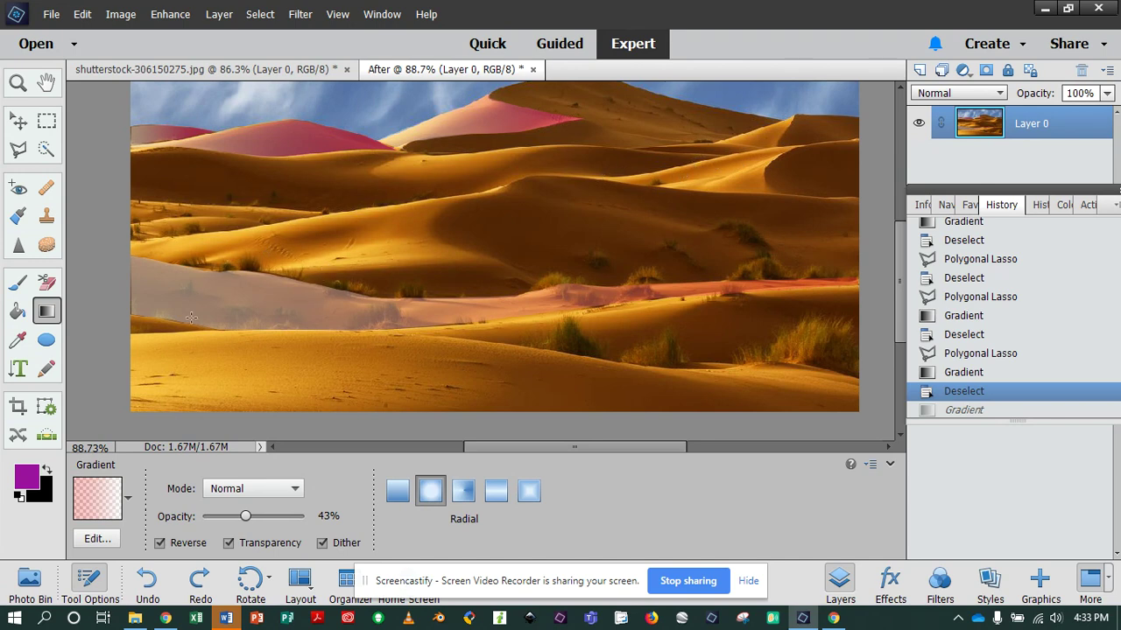
# Open the Gradient Editor and load the Foreground to Transparent preset from the Default set
pyautogui.click(96, 538)
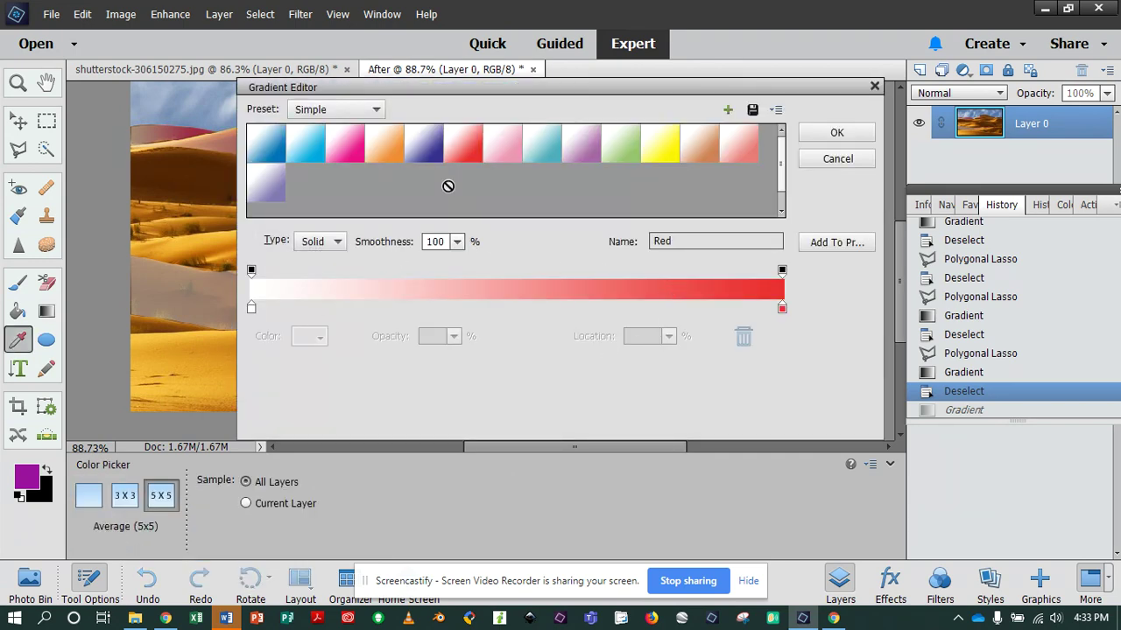
pyautogui.click(371, 110)
pyautogui.click(343, 151)
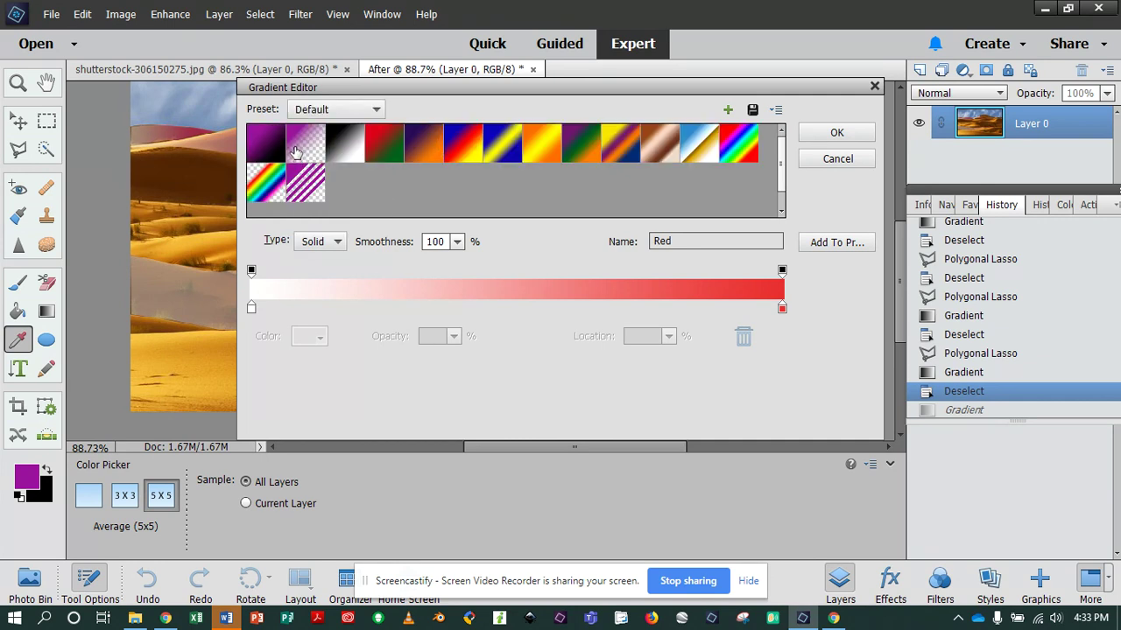
pyautogui.click(296, 150)
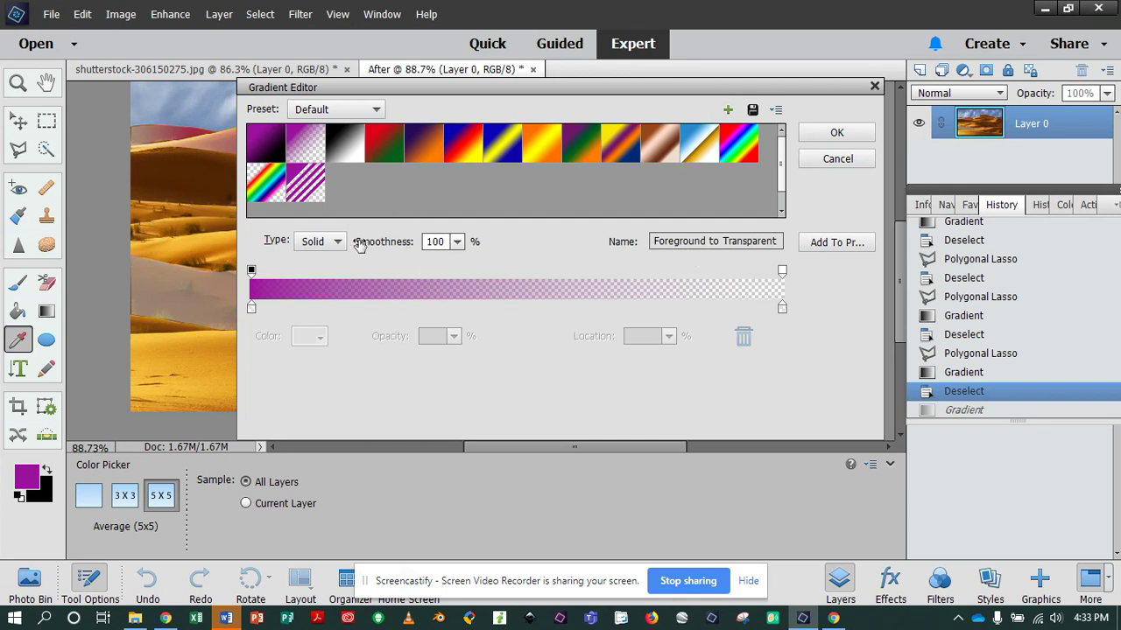
# Try sliding the gradient's starting colour stop inward and return it to location 0%
pyautogui.click(251, 310)
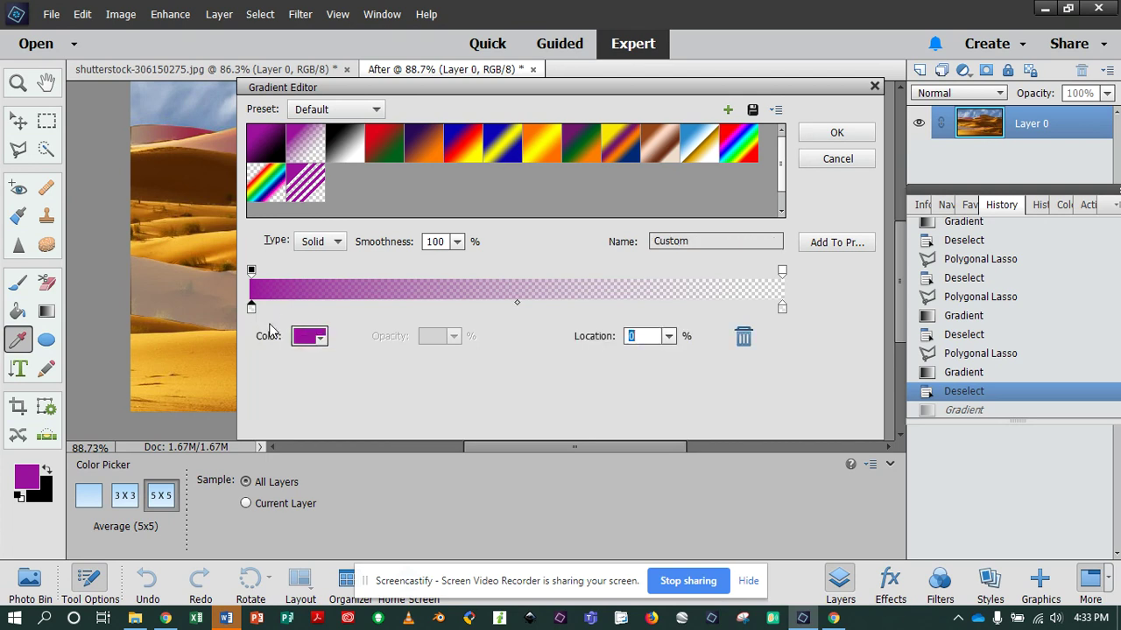
pyautogui.moveTo(249, 313); pyautogui.dragTo(370, 310)
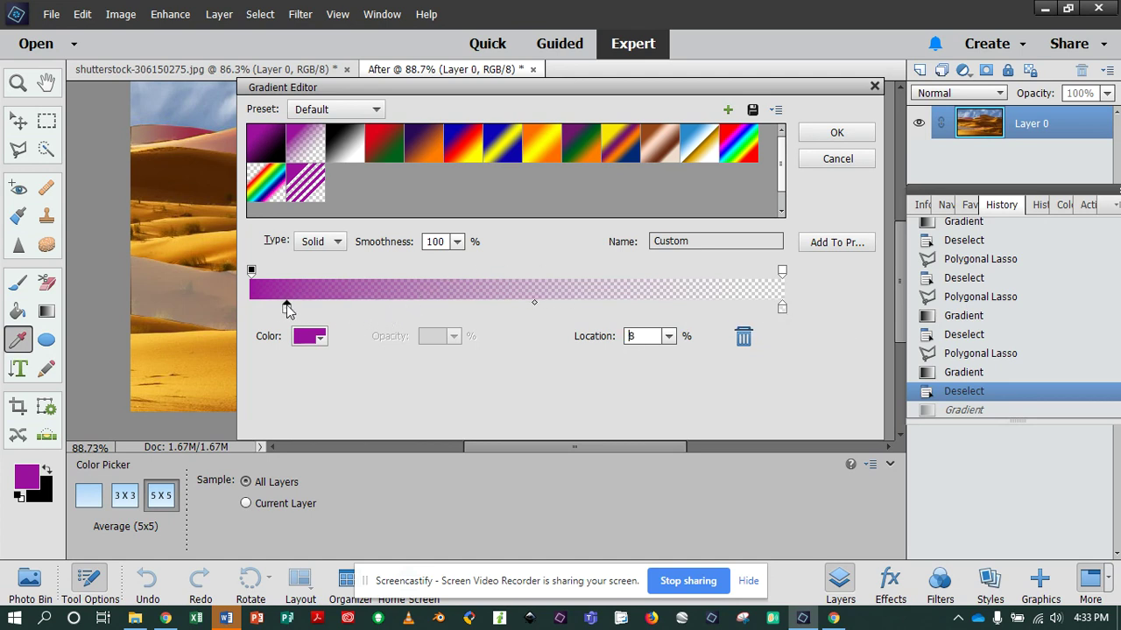
pyautogui.moveTo(286, 305); pyautogui.dragTo(252, 311)
pyautogui.moveTo(276, 306); pyautogui.dragTo(252, 306)
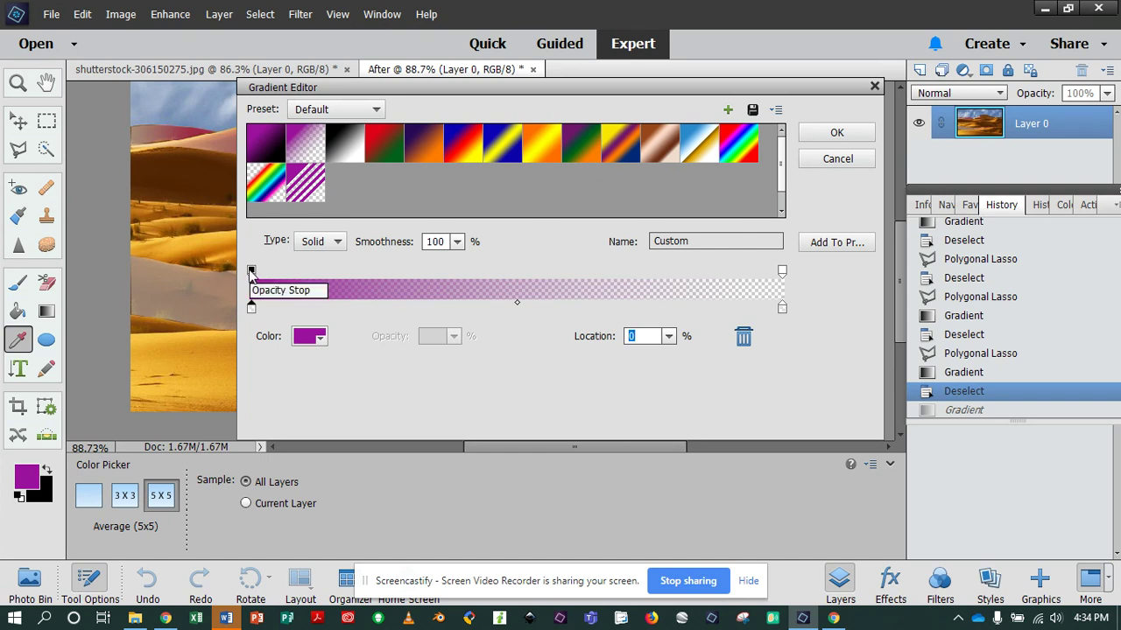
# Examine the opacity setting of the gradient's starting opacity stop
pyautogui.click(251, 271)
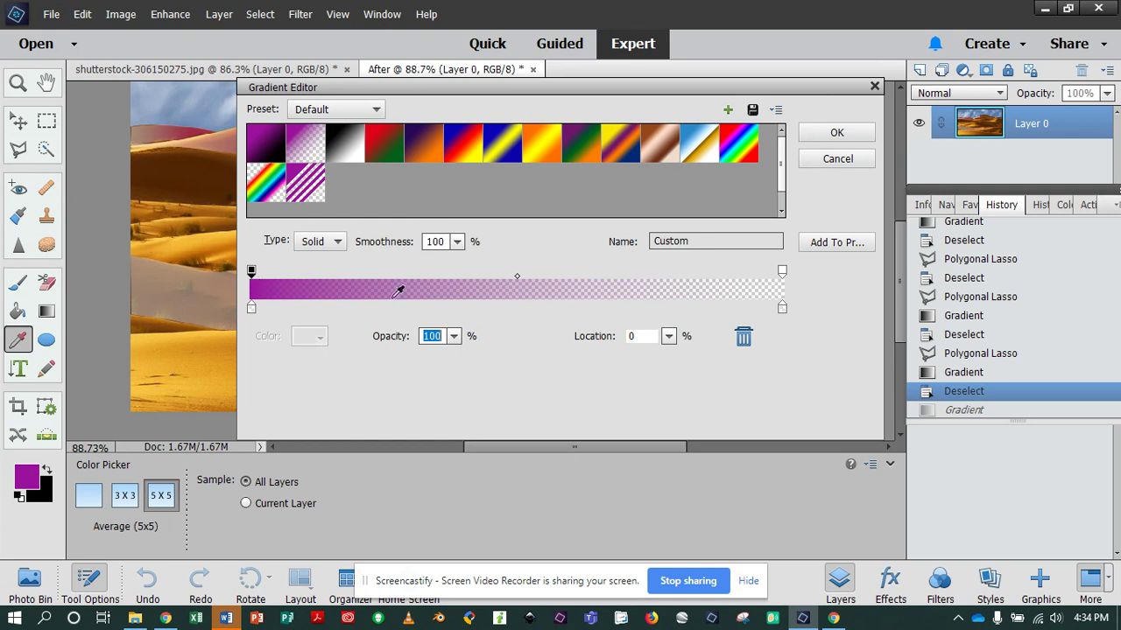
pyautogui.click(453, 336)
pyautogui.moveTo(457, 354)
pyautogui.mouseDown()
pyautogui.moveTo(408, 361)
pyautogui.moveTo(461, 360)
pyautogui.mouseUp()
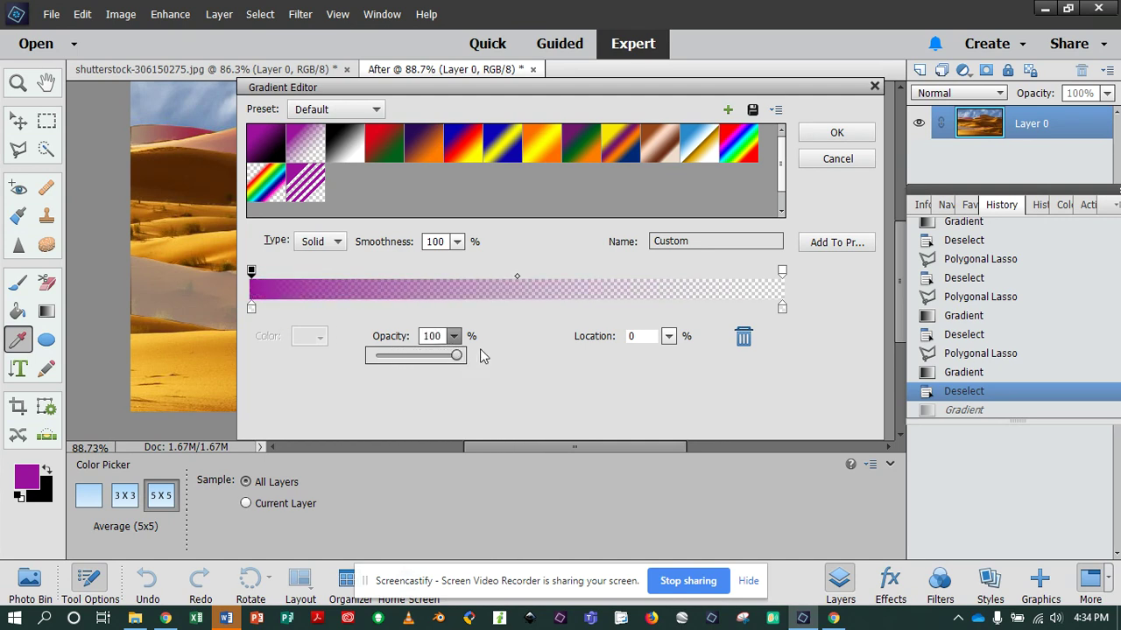
pyautogui.click(525, 331)
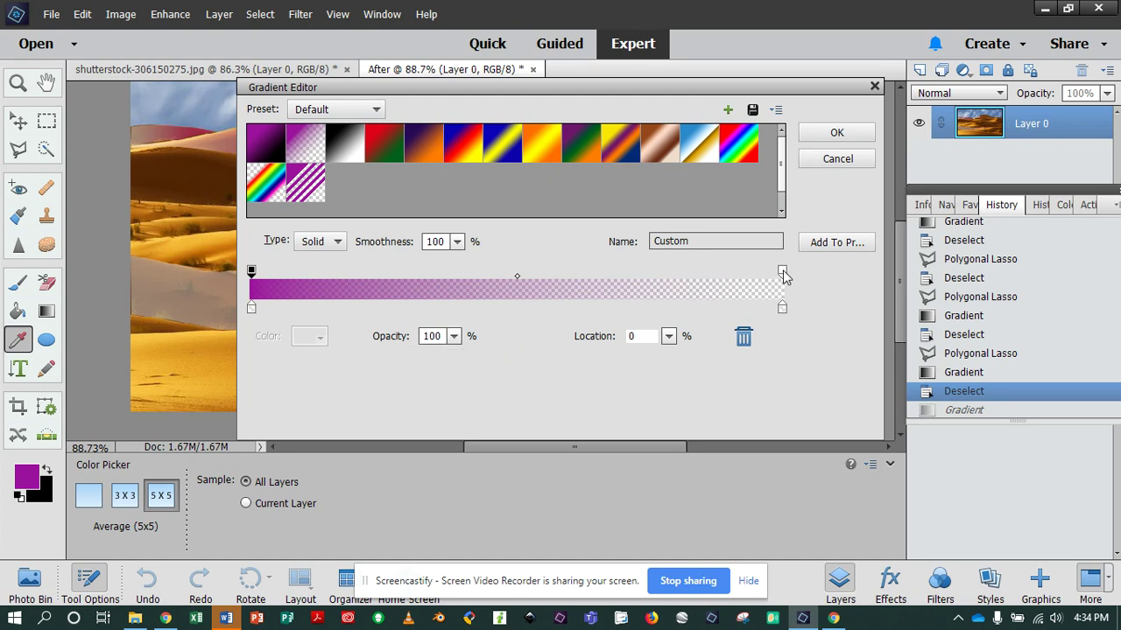
# Set the gradient's ending opacity stop to 55% opacity and move it to location 29%
pyautogui.moveTo(785, 276); pyautogui.dragTo(594, 274)
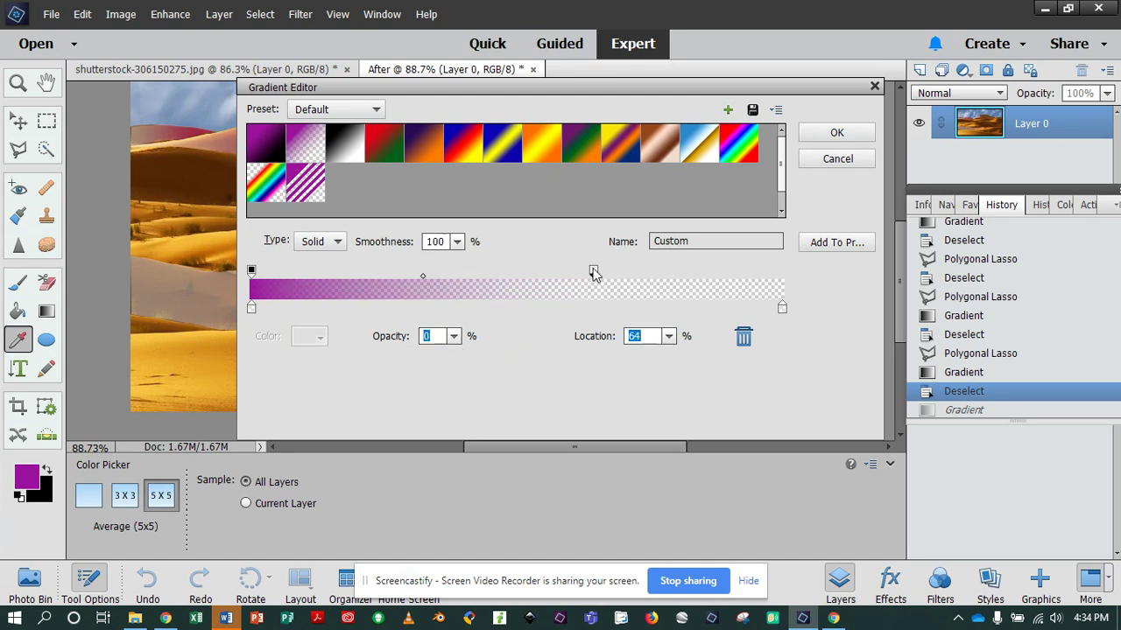
pyautogui.click(453, 336)
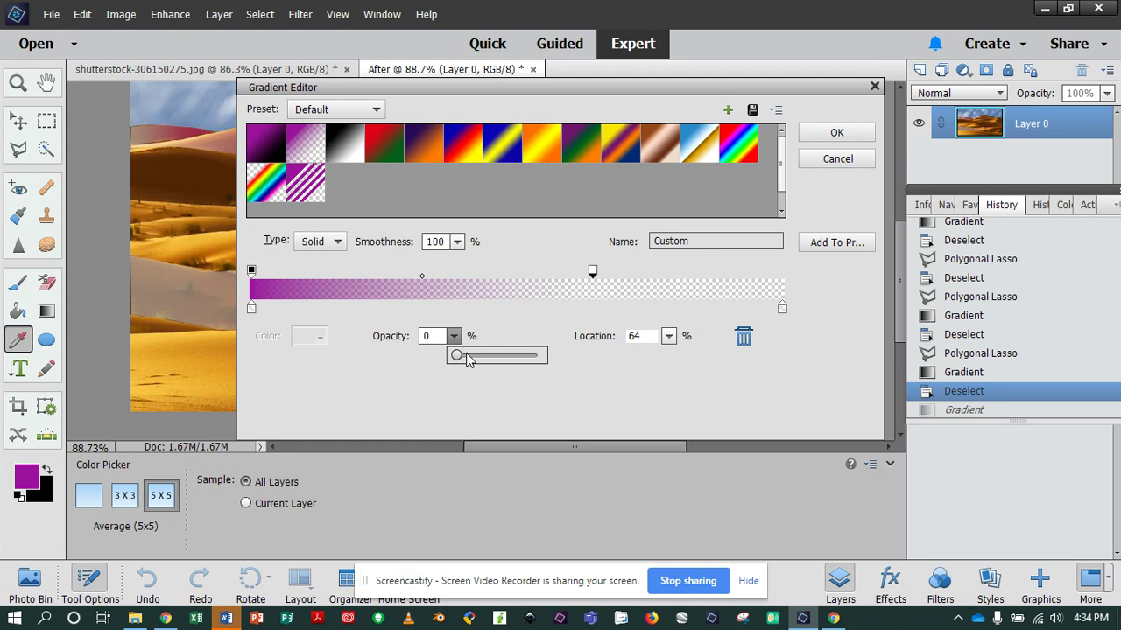
pyautogui.moveTo(466, 355); pyautogui.dragTo(503, 355)
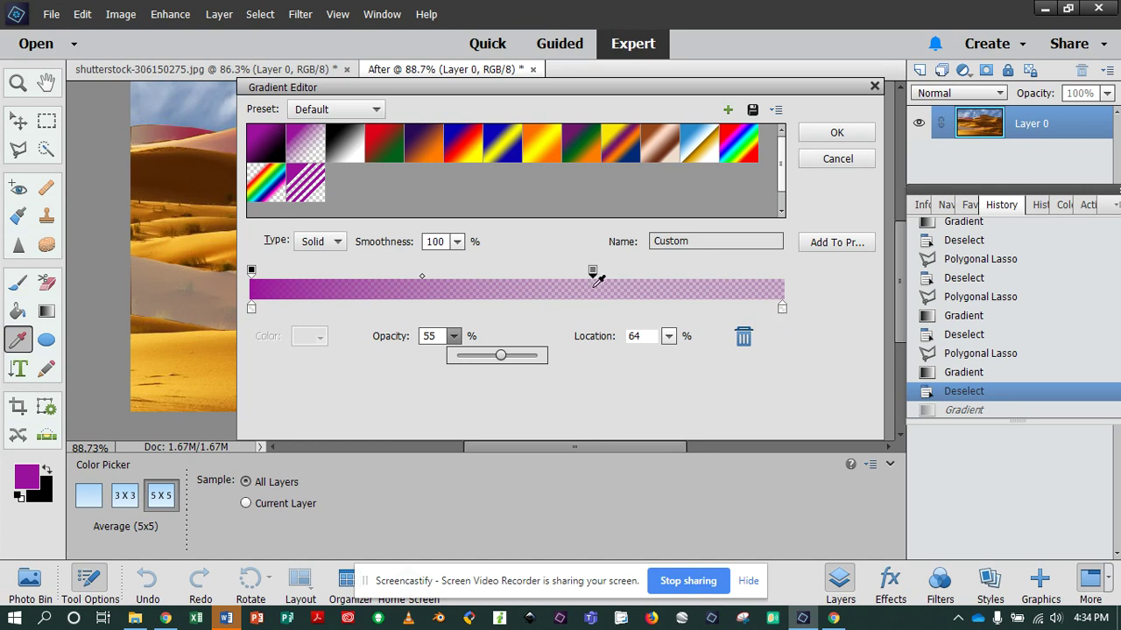
pyautogui.click(637, 336)
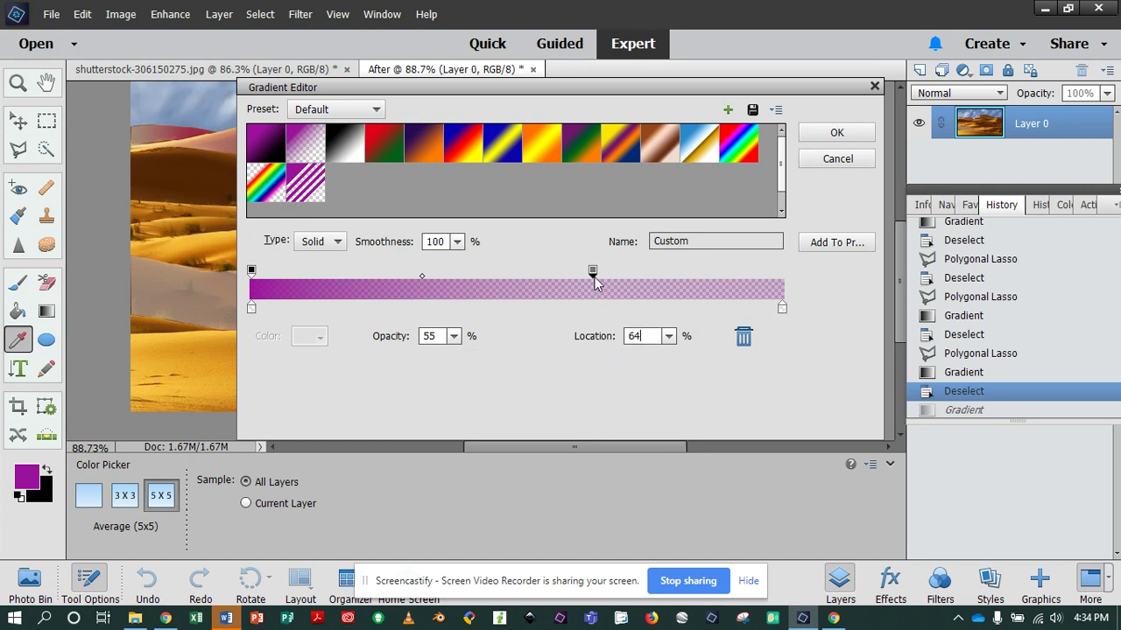
pyautogui.moveTo(593, 280); pyautogui.dragTo(404, 276)
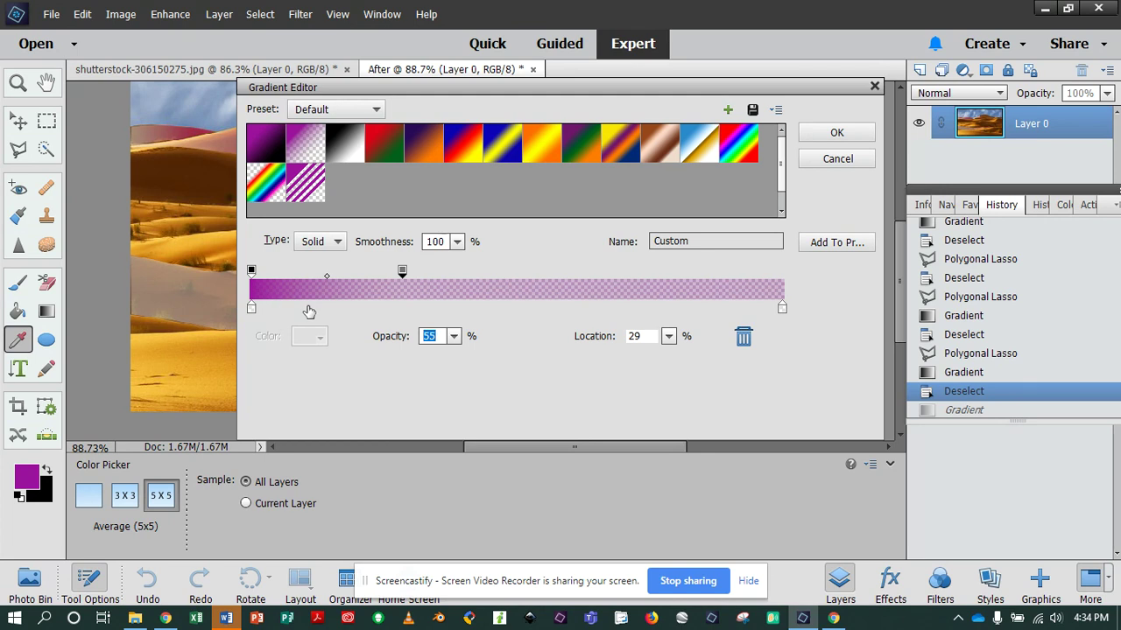
# Add a colour stop at location 22% of the gradient and colour it with the dark blue Default swatch
pyautogui.click(368, 309)
pyautogui.click(323, 342)
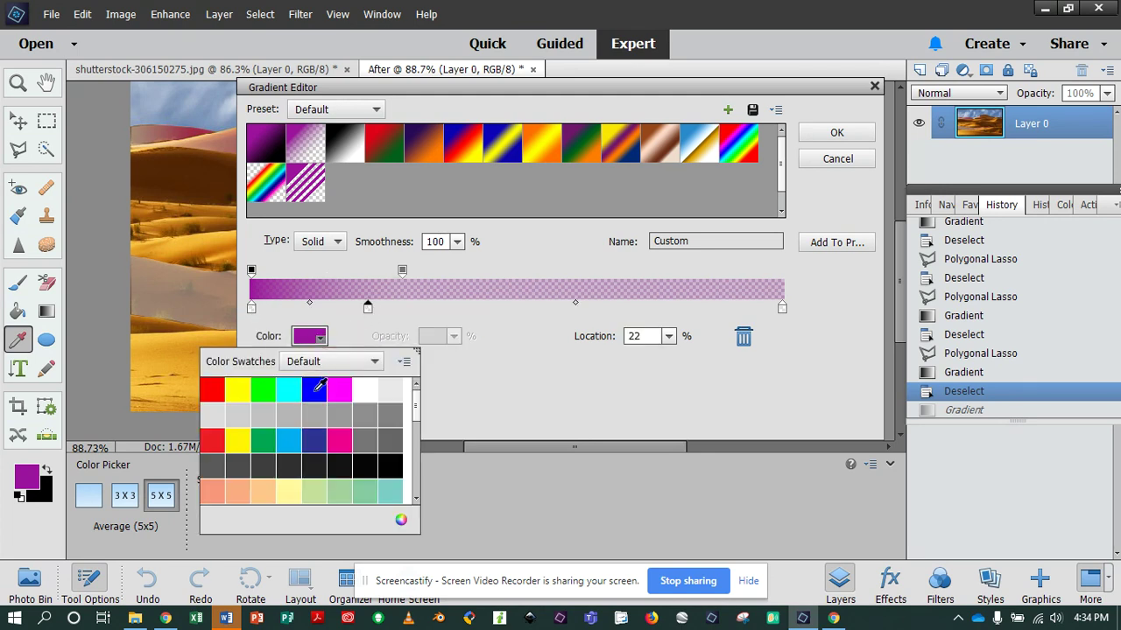
pyautogui.click(314, 440)
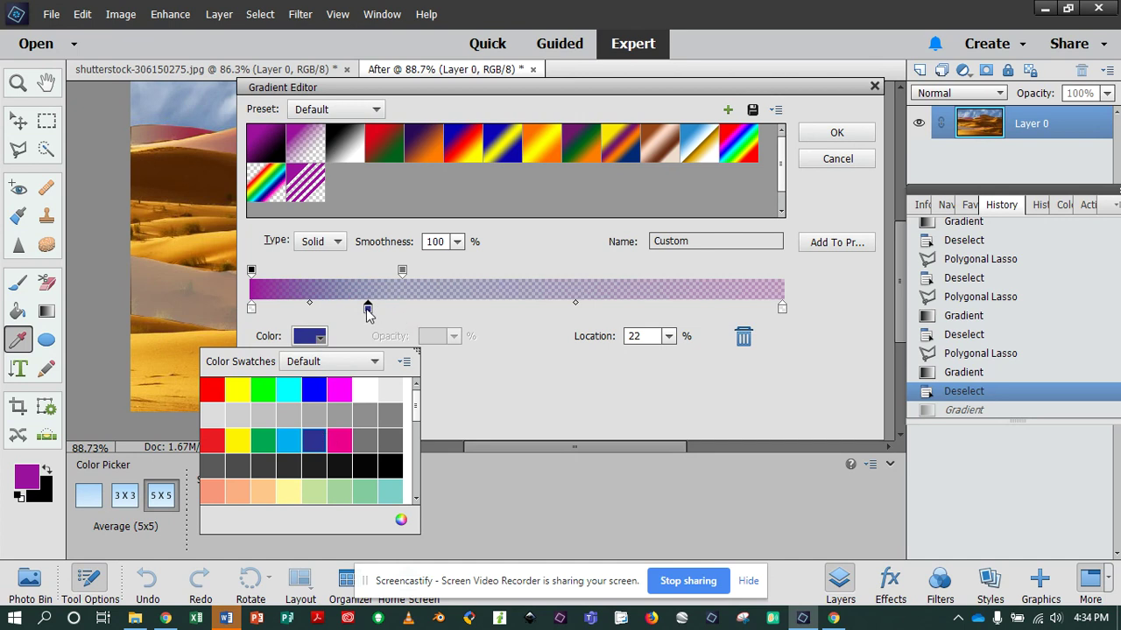
# Move the dark blue colour stop to location 45% and add a green (#56922e) colour stop at location 78%
pyautogui.moveTo(369, 308); pyautogui.dragTo(490, 319)
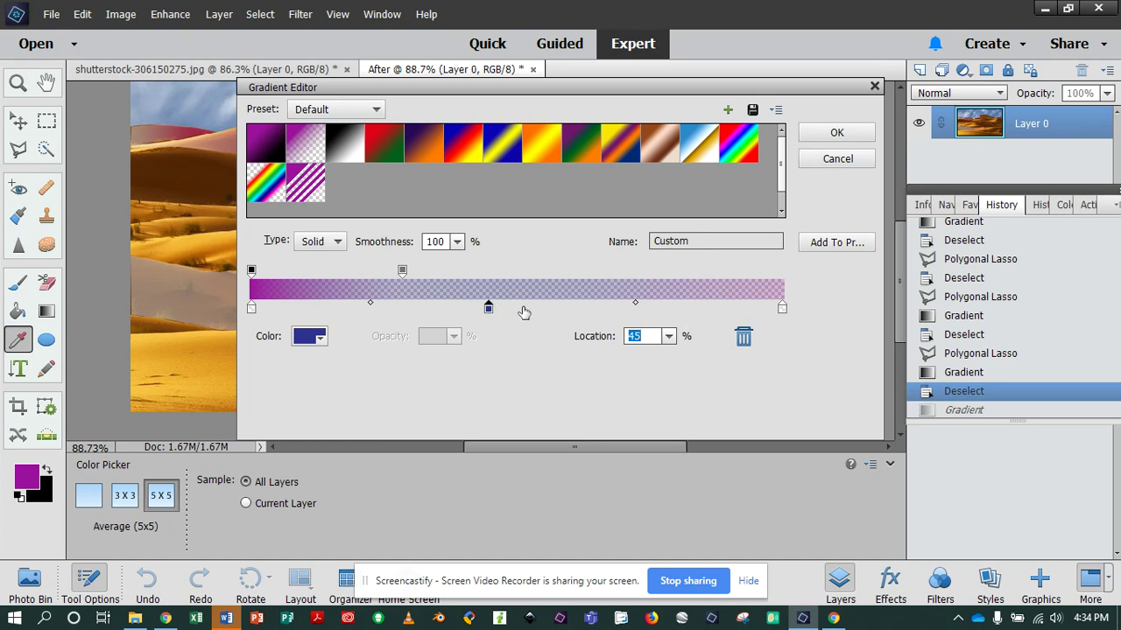
pyautogui.click(667, 312)
pyautogui.click(310, 336)
pyautogui.moveTo(604, 307); pyautogui.dragTo(602, 328)
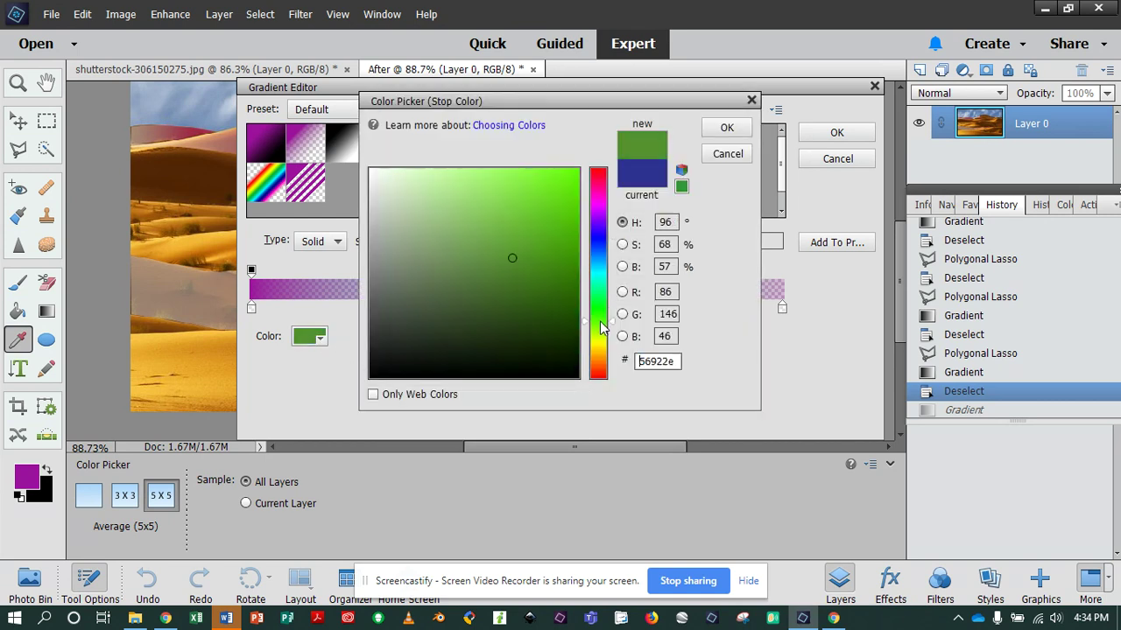
pyautogui.click(726, 128)
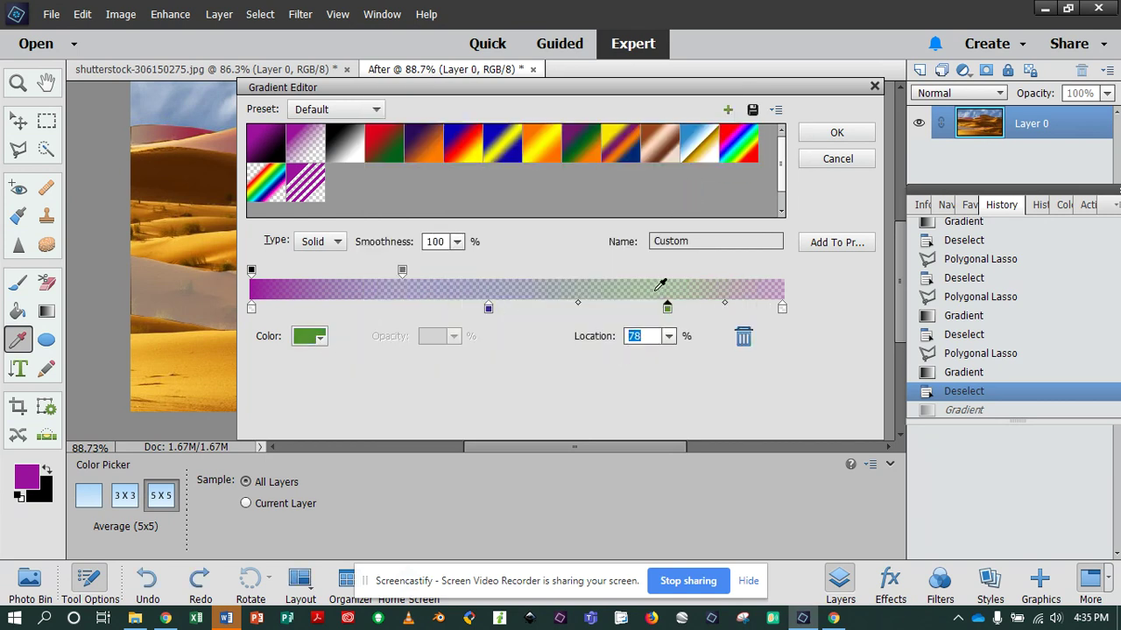
# Add an 86% opacity stop near the green colour stop, placing the green stop at location 66% and the opacity stop at 65%
pyautogui.moveTo(667, 308); pyautogui.dragTo(649, 308)
pyautogui.click(639, 274)
pyautogui.moveTo(642, 279); pyautogui.dragTo(647, 276)
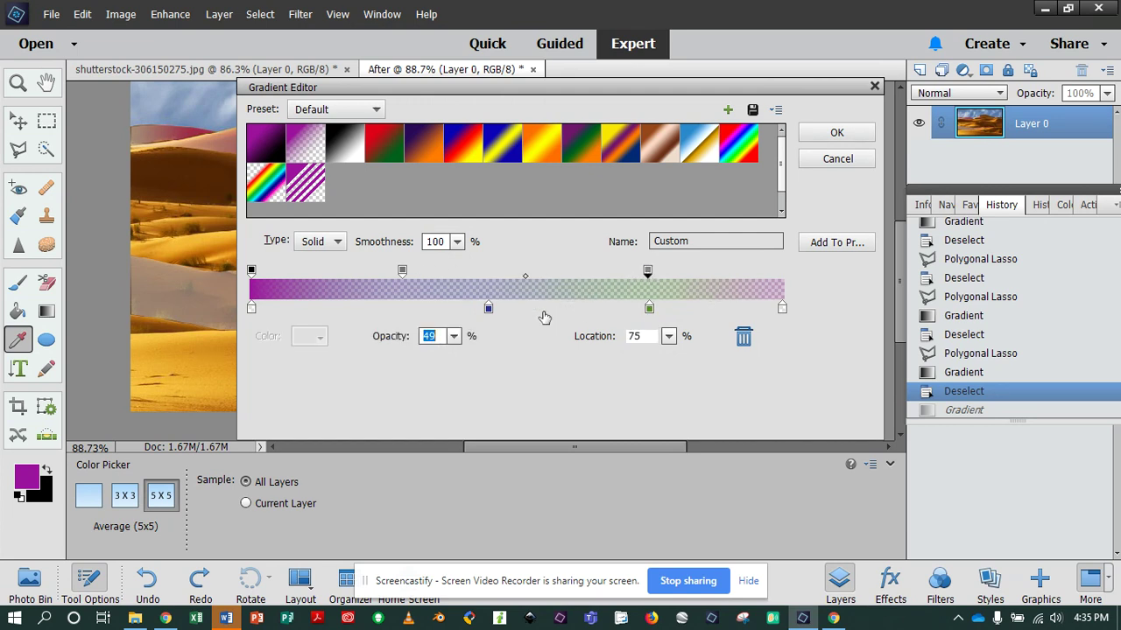
pyautogui.click(454, 336)
pyautogui.moveTo(467, 359); pyautogui.dragTo(488, 358)
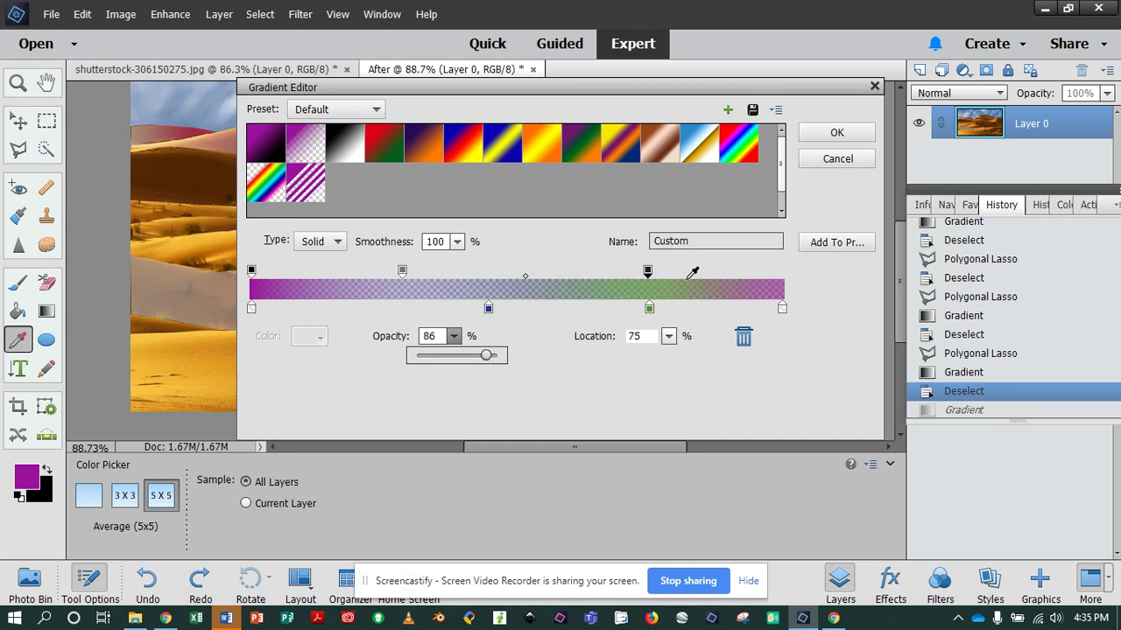
pyautogui.moveTo(648, 308); pyautogui.dragTo(603, 308)
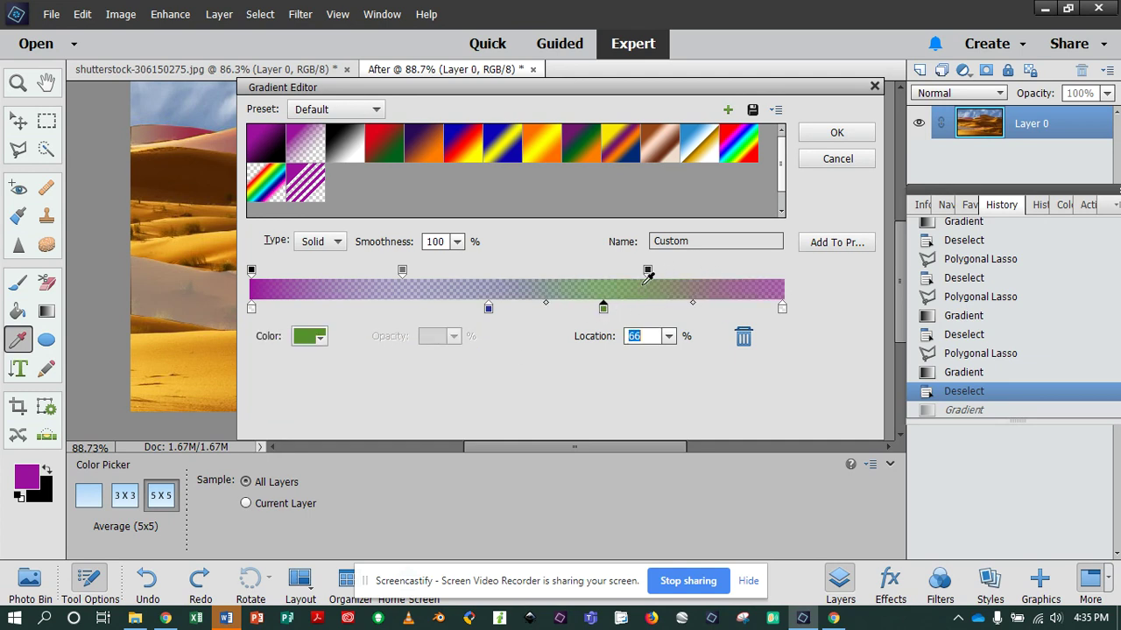
pyautogui.moveTo(648, 274); pyautogui.dragTo(598, 273)
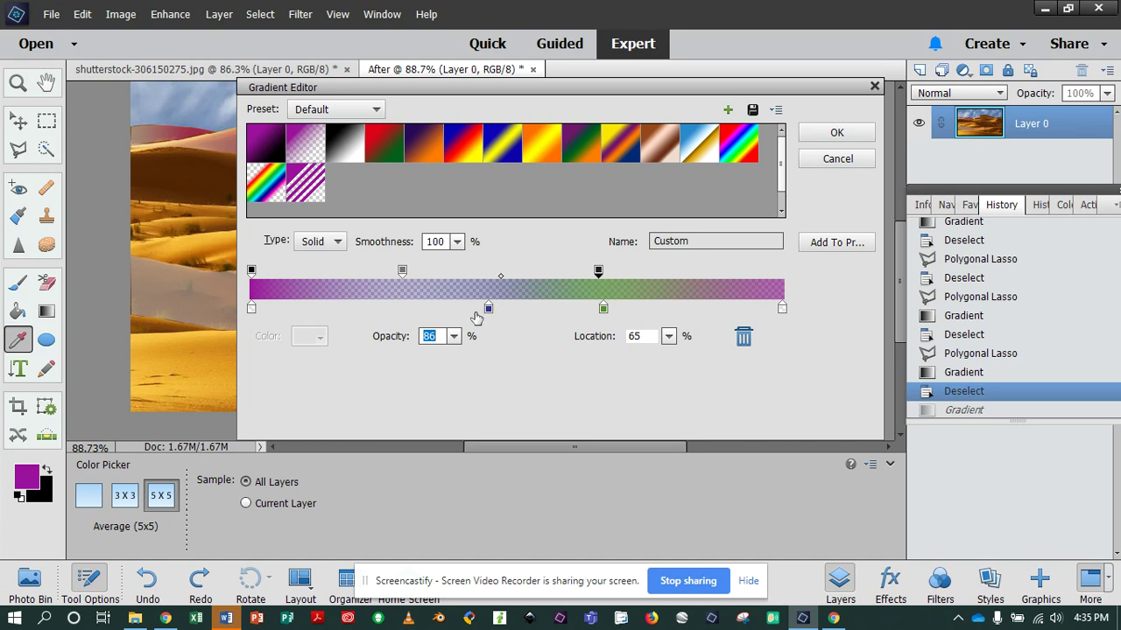
# Add a colour stop at location 18% of the gradient and colour it bright yellow
pyautogui.click(346, 310)
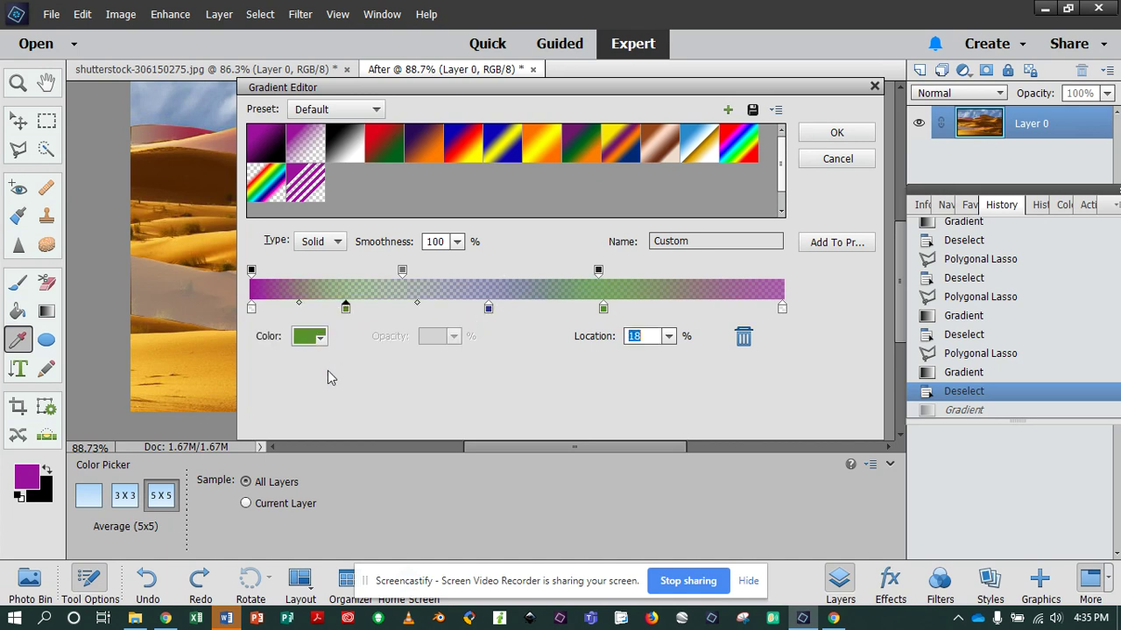
pyautogui.click(310, 336)
pyautogui.moveTo(605, 355); pyautogui.dragTo(603, 338)
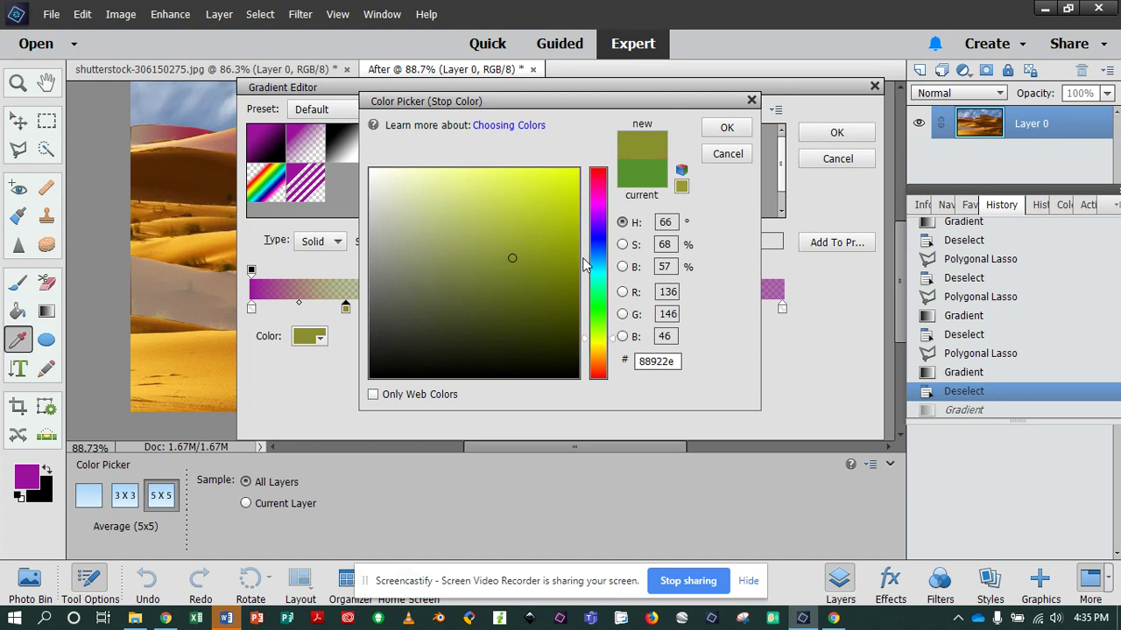
pyautogui.click(576, 181)
pyautogui.click(727, 128)
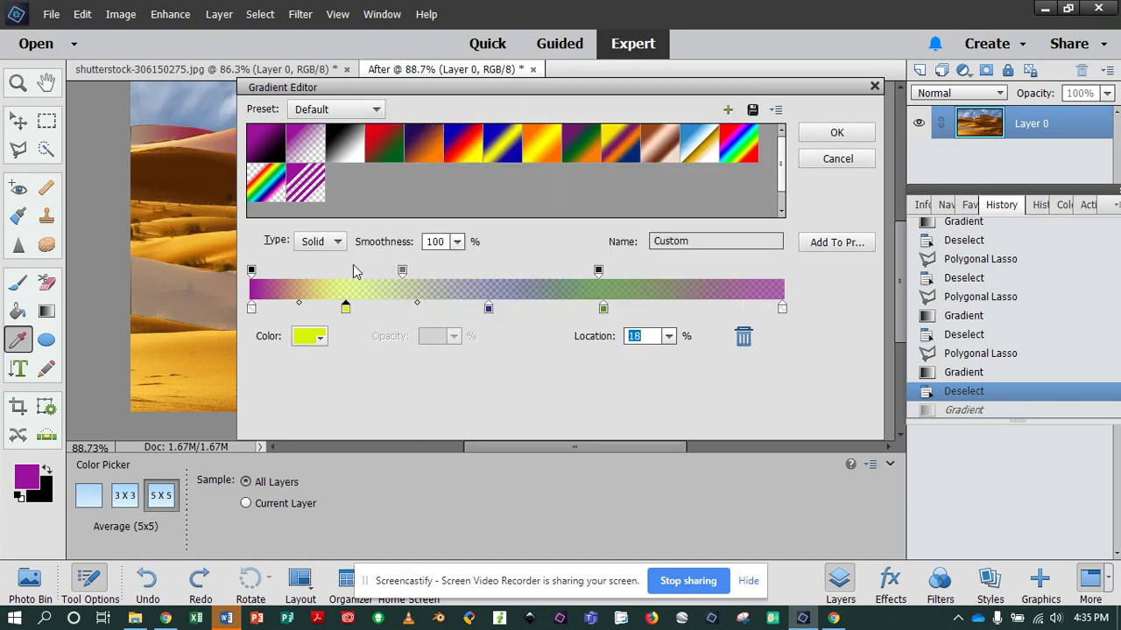
# Add a 100% opacity stop at location 17% and move the 55% opacity stop to location 30%
pyautogui.click(340, 272)
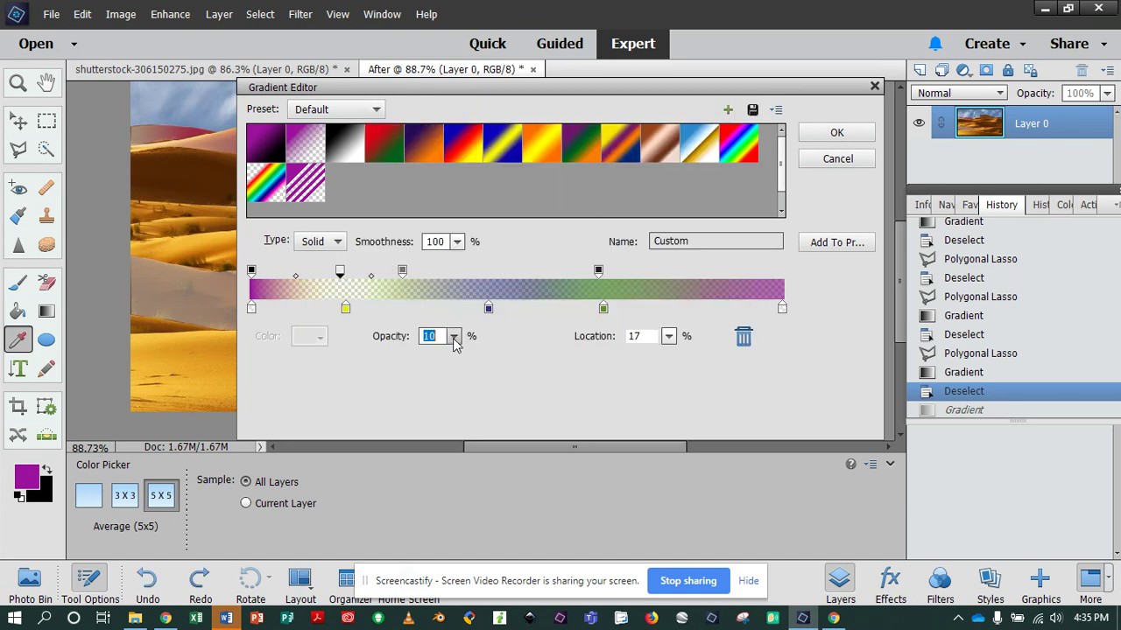
pyautogui.moveTo(453, 336); pyautogui.dragTo(538, 365)
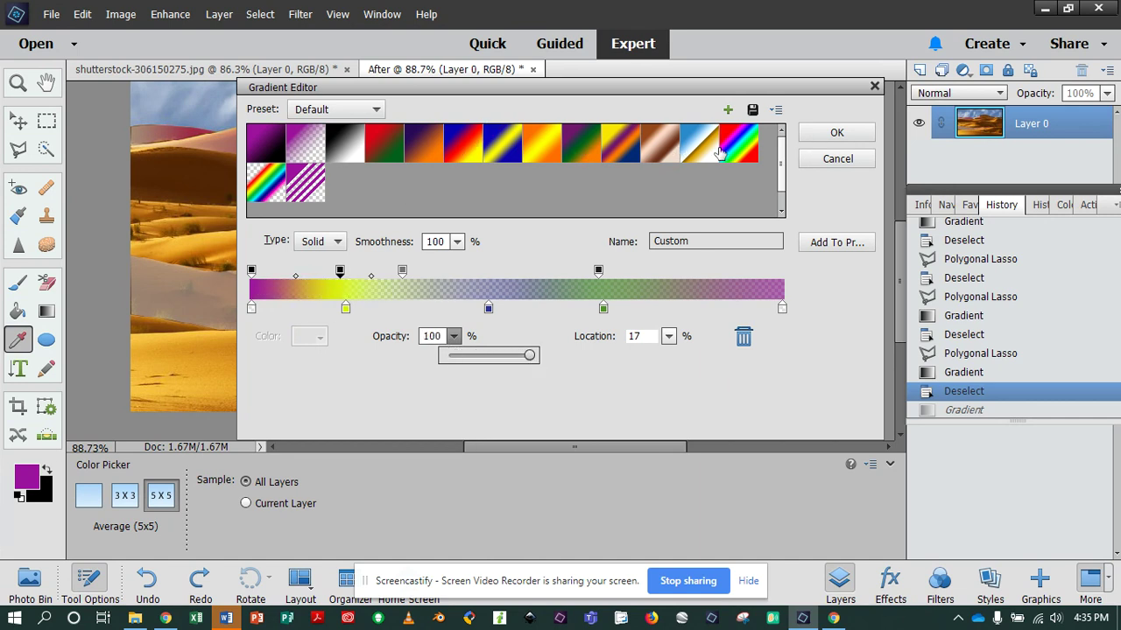
pyautogui.moveTo(402, 270); pyautogui.dragTo(411, 272)
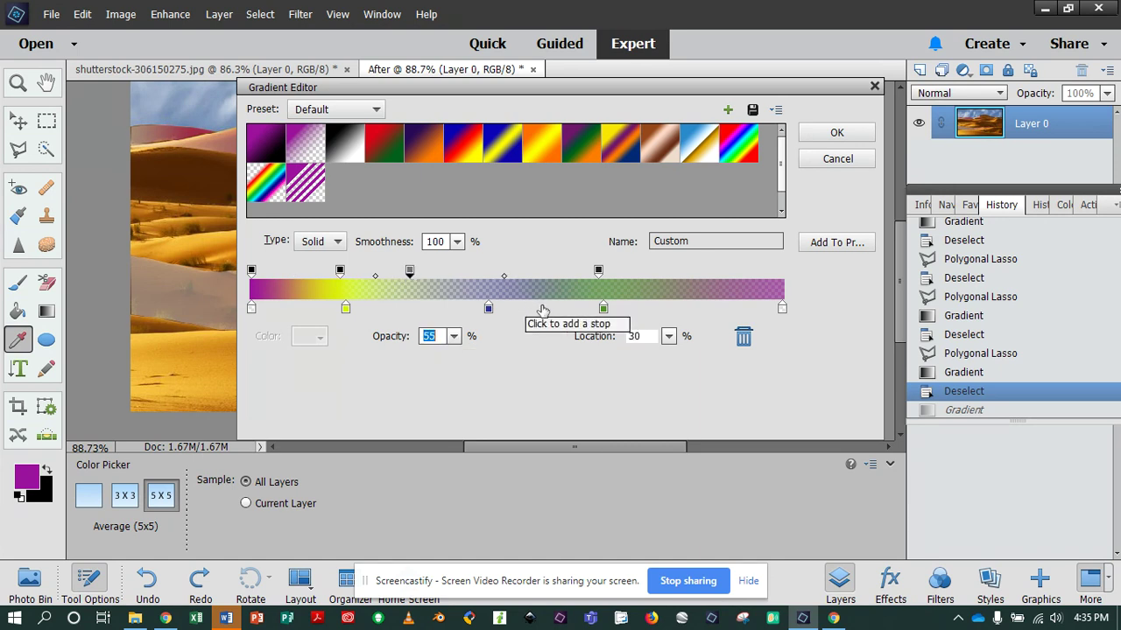
# Add a dark blue colour stop at location 84% of the gradient and delete it again
pyautogui.click(489, 309)
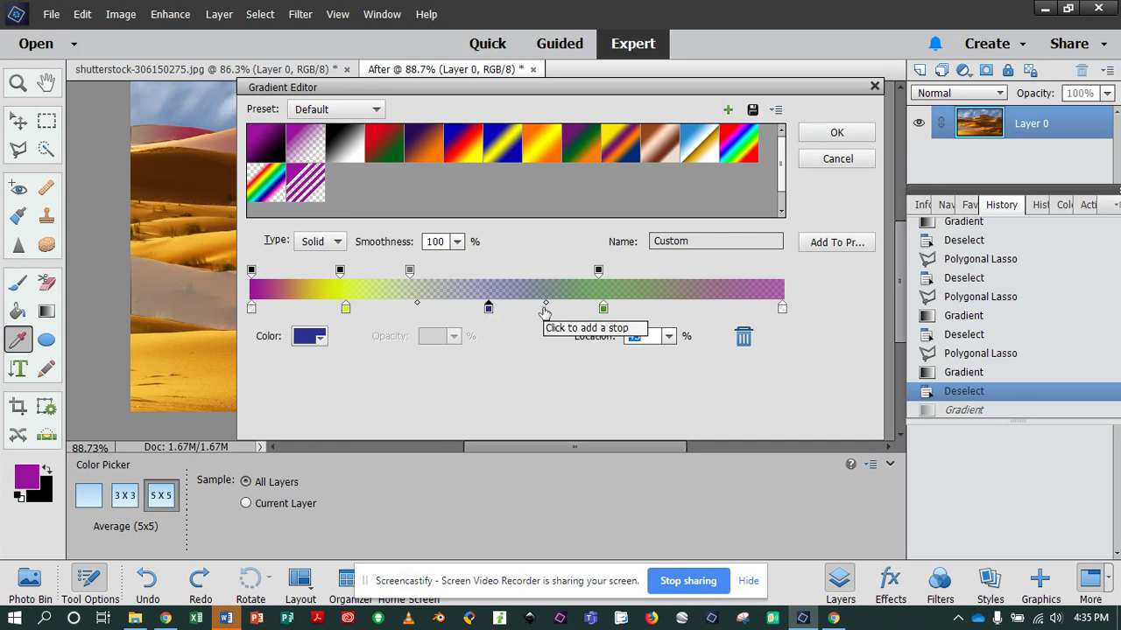
pyautogui.click(696, 308)
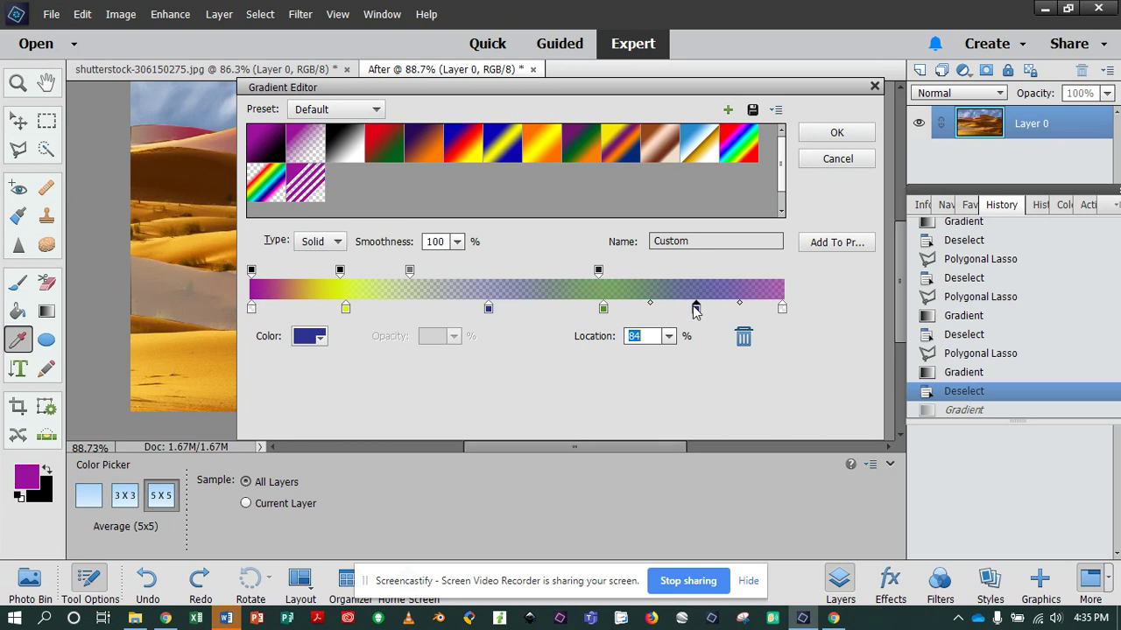
pyautogui.click(745, 338)
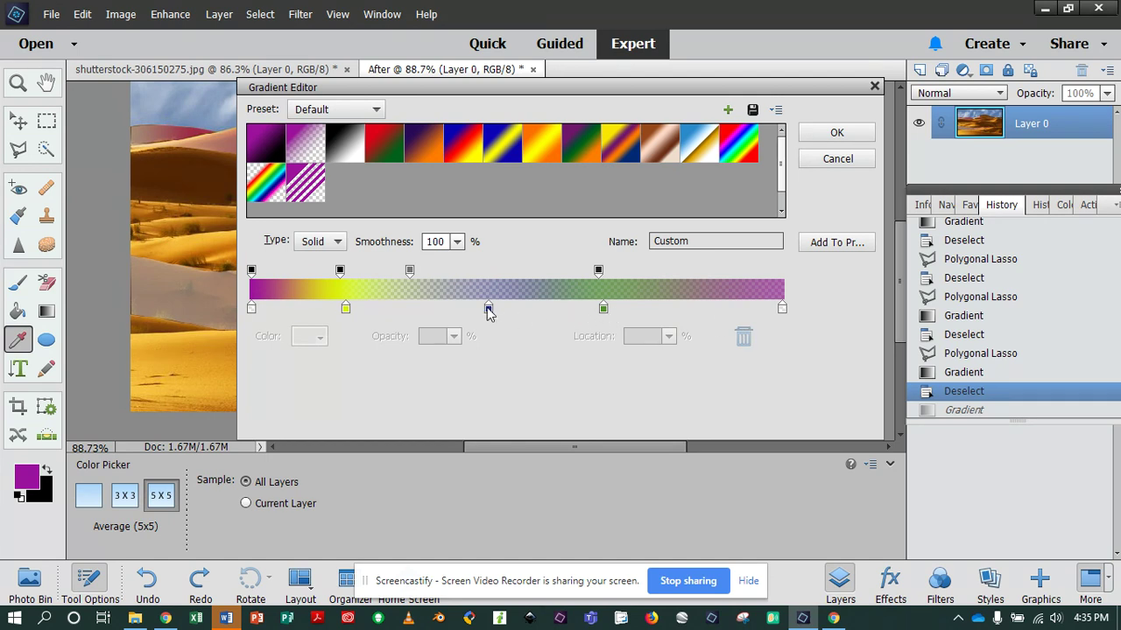
# Delete the dark blue colour stop at location 45%
pyautogui.moveTo(488, 314)
pyautogui.mouseDown()
pyautogui.moveTo(371, 313)
pyautogui.moveTo(488, 313)
pyautogui.mouseUp()
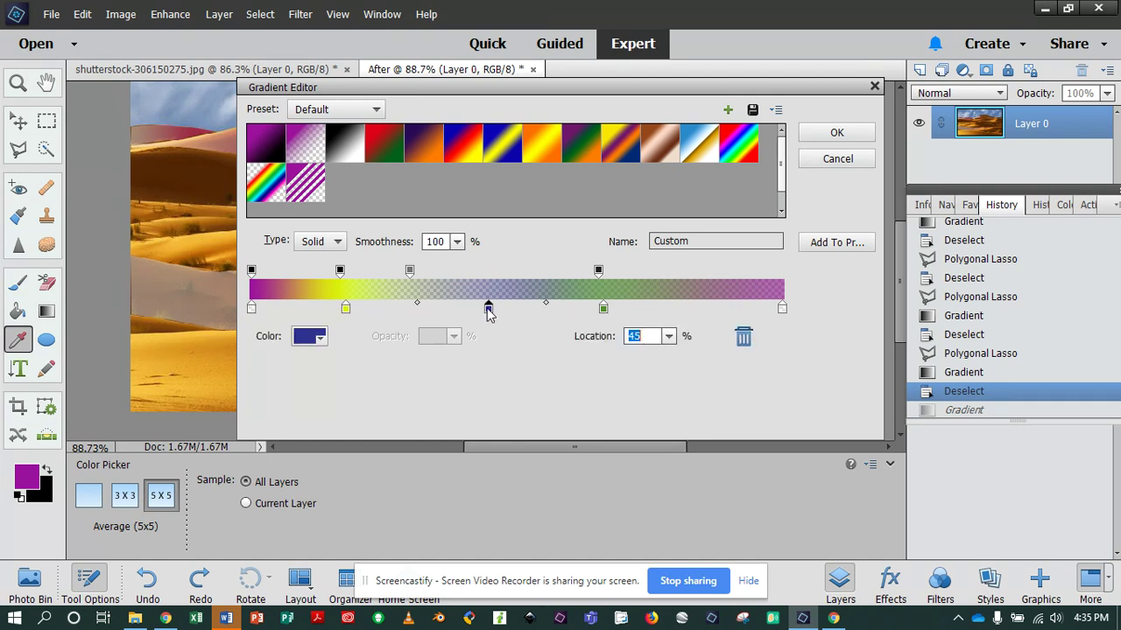
pyautogui.click(744, 338)
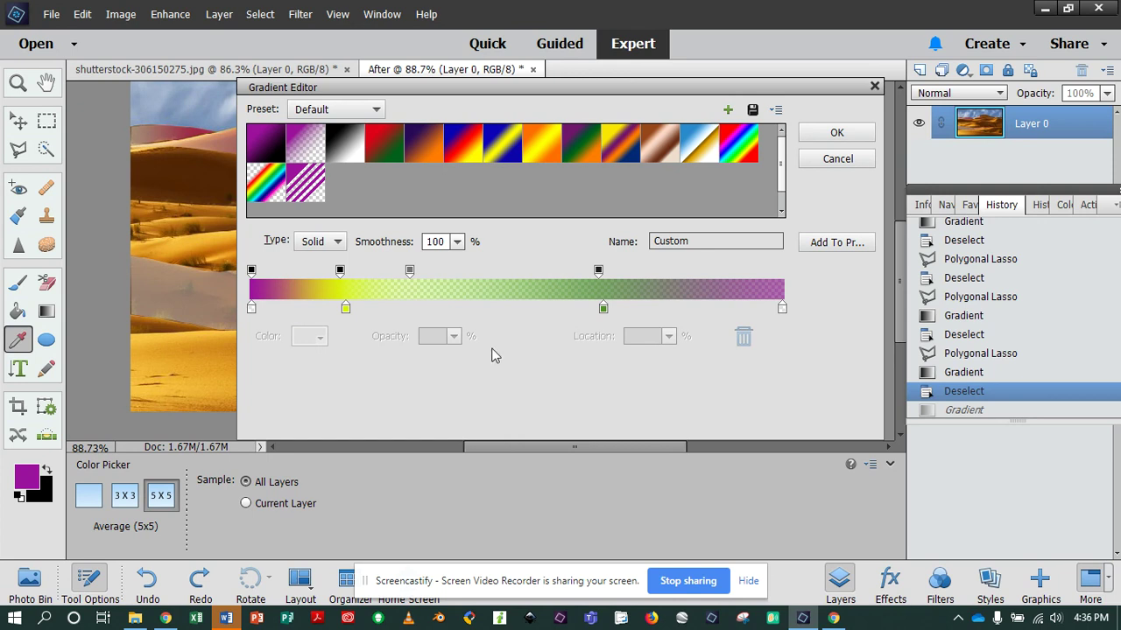
# Move the 55% opacity stop to location 39%, align the yellow colour stop with it, and set that opacity stop to 79%
pyautogui.moveTo(348, 313); pyautogui.dragTo(385, 308)
pyautogui.moveTo(409, 271); pyautogui.dragTo(460, 272)
pyautogui.moveTo(385, 308); pyautogui.dragTo(462, 312)
pyautogui.click(461, 272)
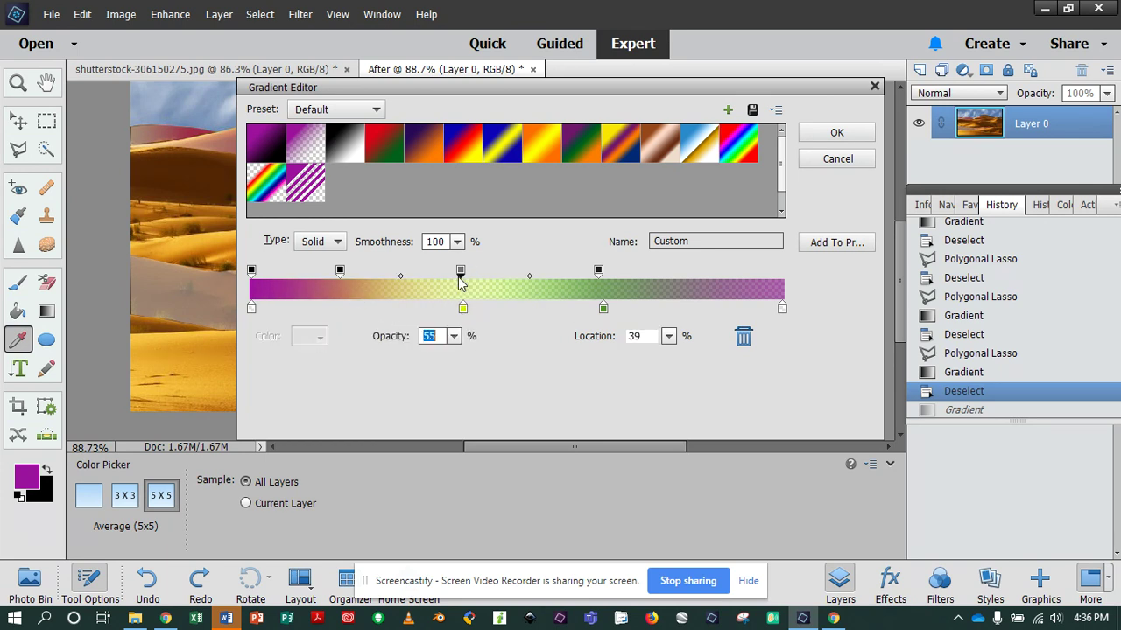
pyautogui.click(454, 336)
pyautogui.moveTo(459, 357); pyautogui.dragTo(477, 355)
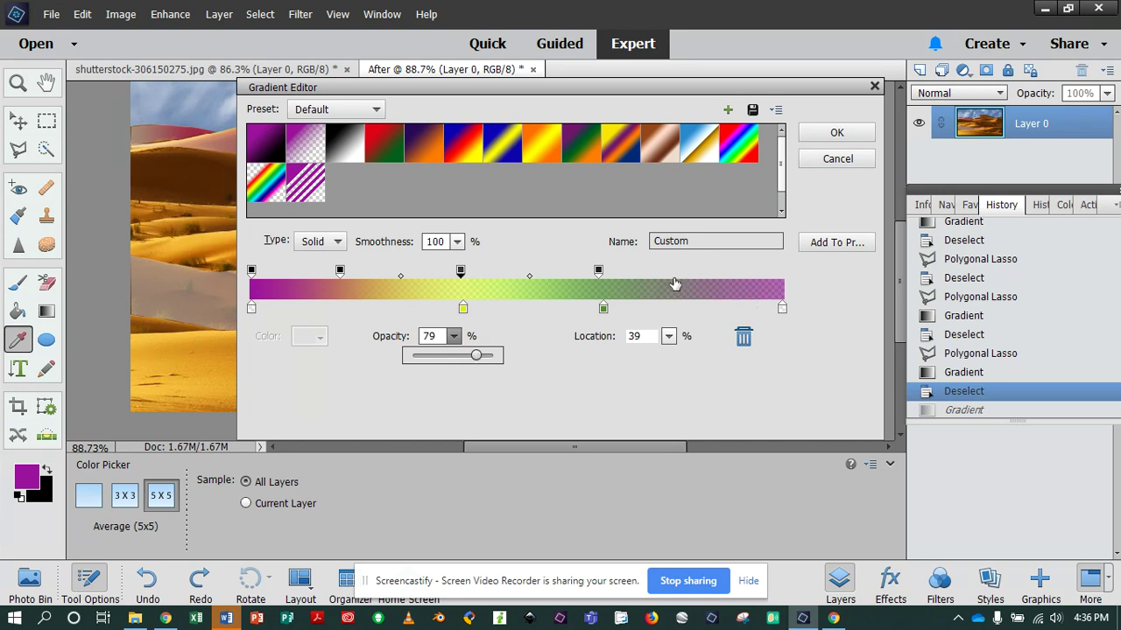
# Add an opacity stop at location 89% of the gradient and set its opacity to 41%
pyautogui.click(728, 278)
pyautogui.click(727, 275)
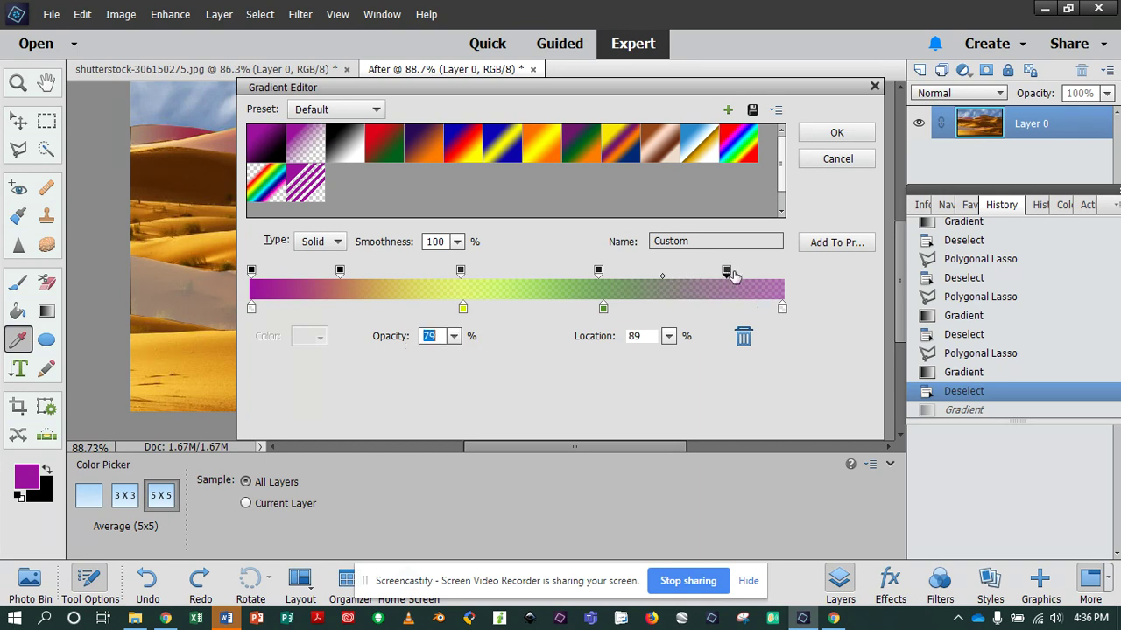
pyautogui.click(455, 338)
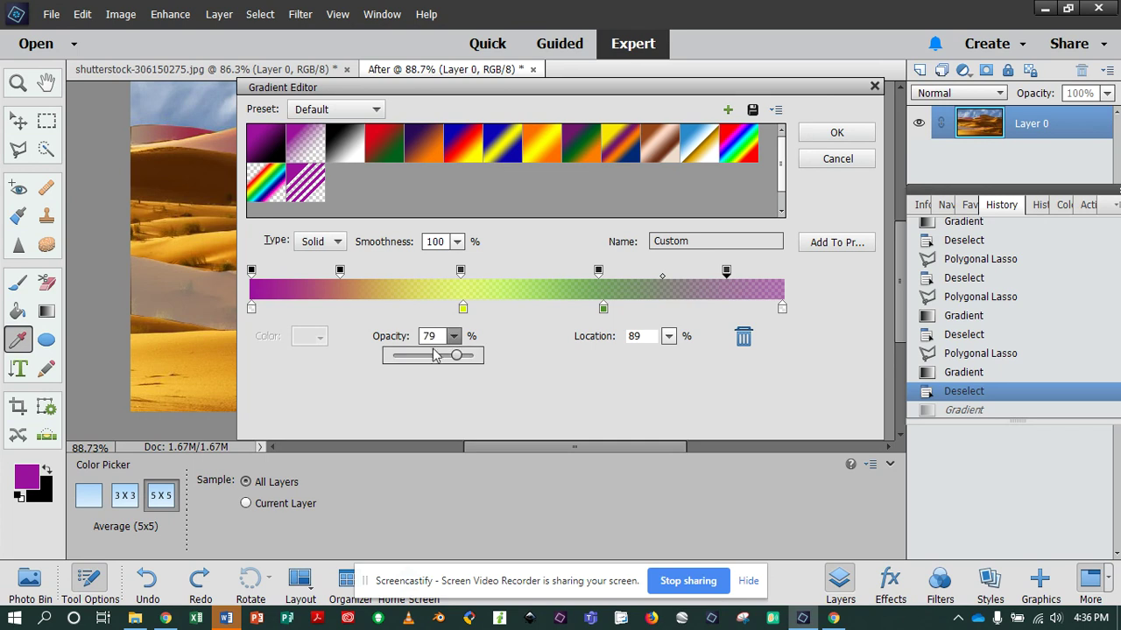
pyautogui.moveTo(456, 357); pyautogui.dragTo(428, 360)
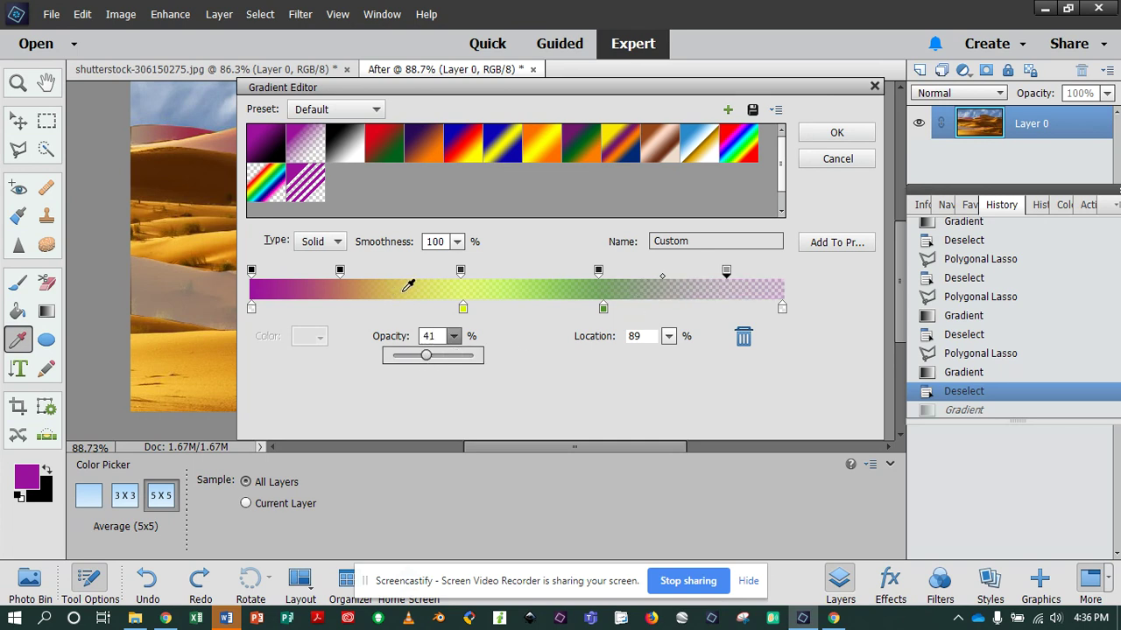
# Try a gradient smoothness of 30% and return it to 100%
pyautogui.click(696, 241)
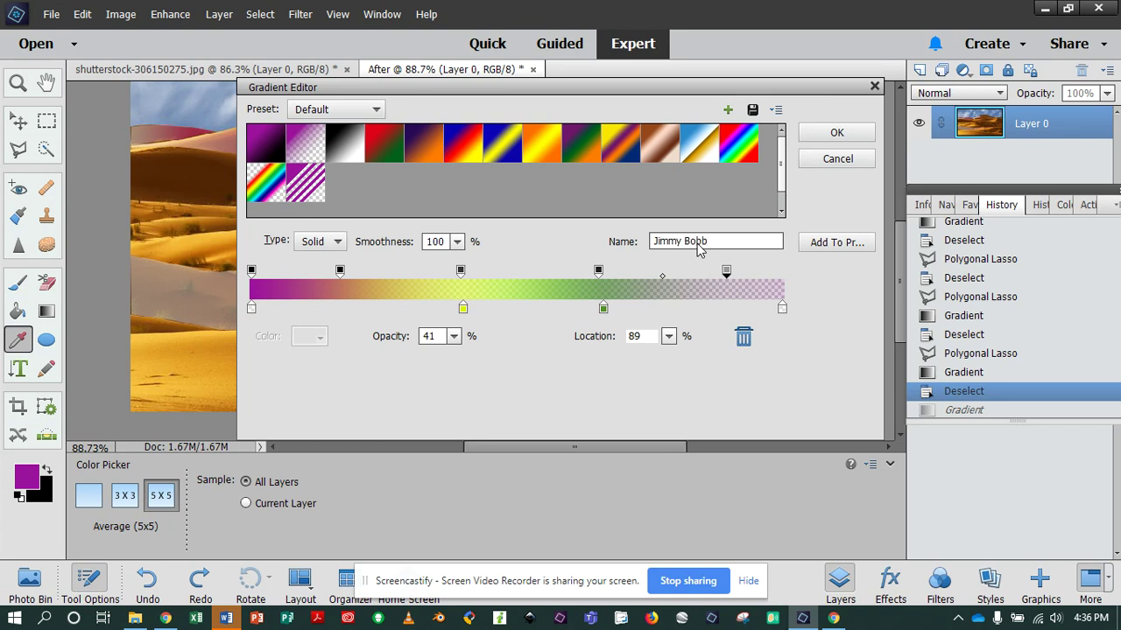
pyautogui.click(457, 242)
pyautogui.moveTo(458, 260); pyautogui.dragTo(404, 266)
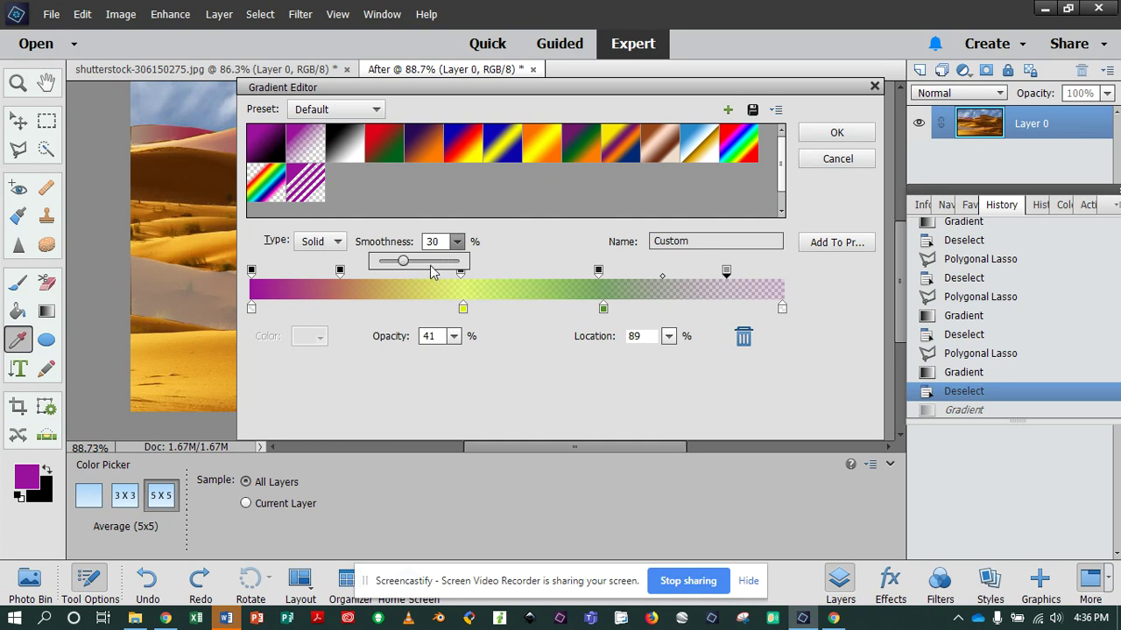
pyautogui.moveTo(403, 261); pyautogui.dragTo(473, 268)
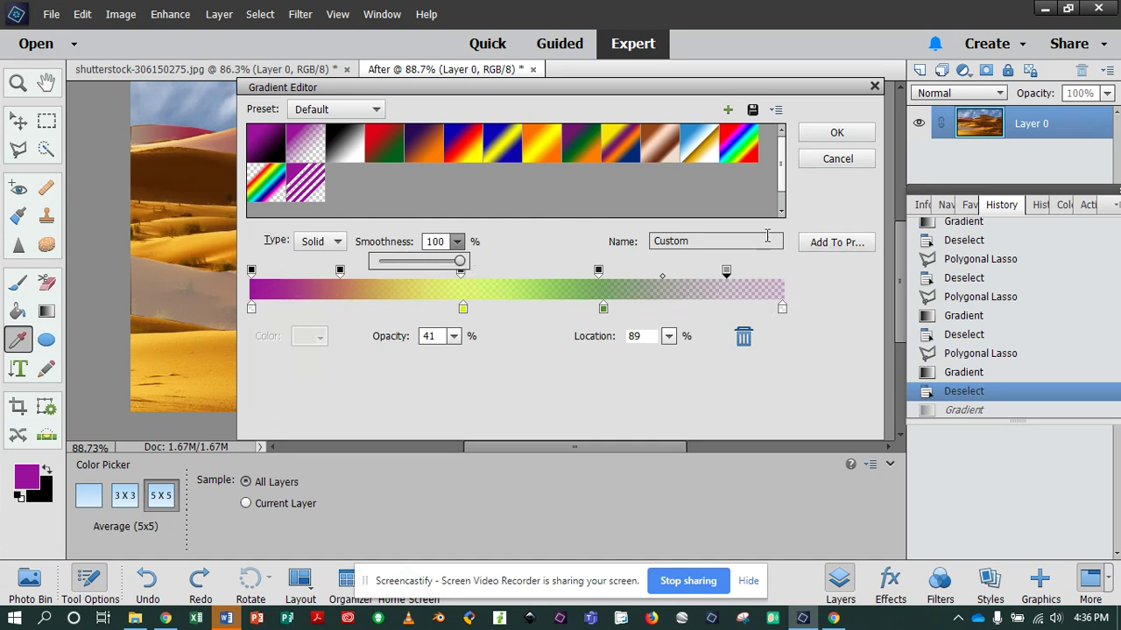
# Replace the gradient's name with a person's name, add it to the Default presets and accept the edited gradient
pyautogui.moveTo(700, 238); pyautogui.dragTo(648, 241)
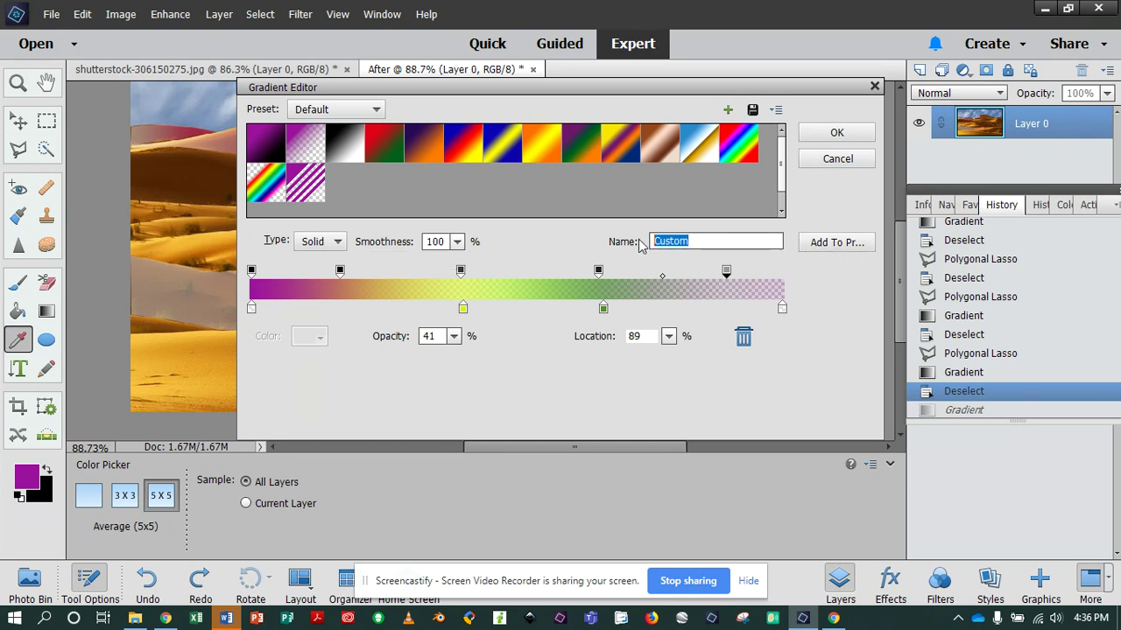
pyautogui.write('Jimmy Bobby')
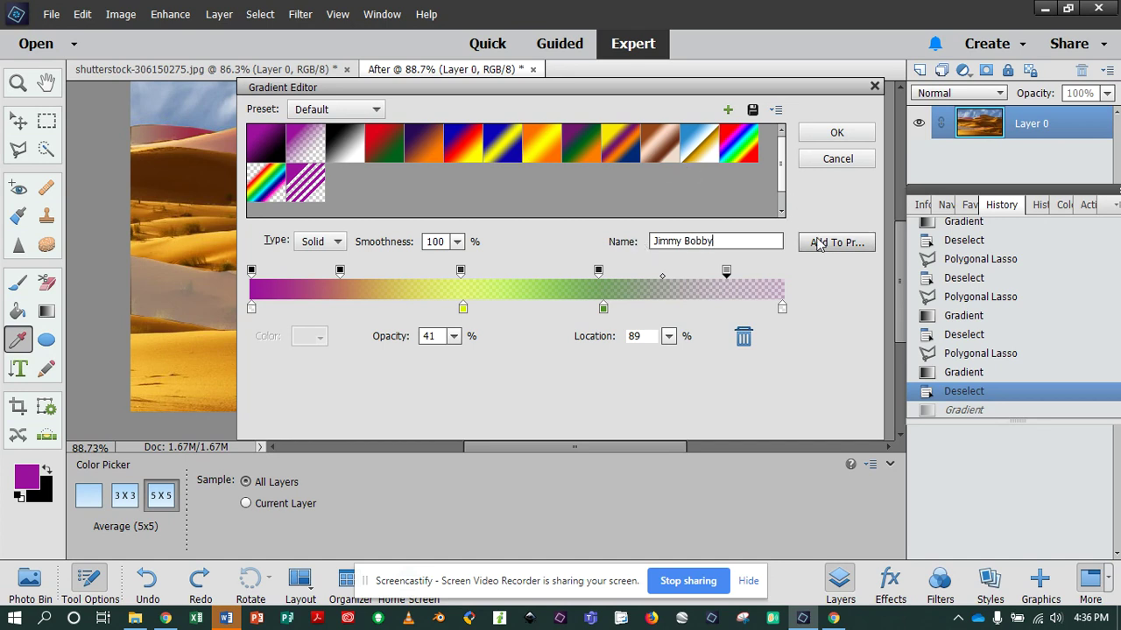
pyautogui.click(821, 243)
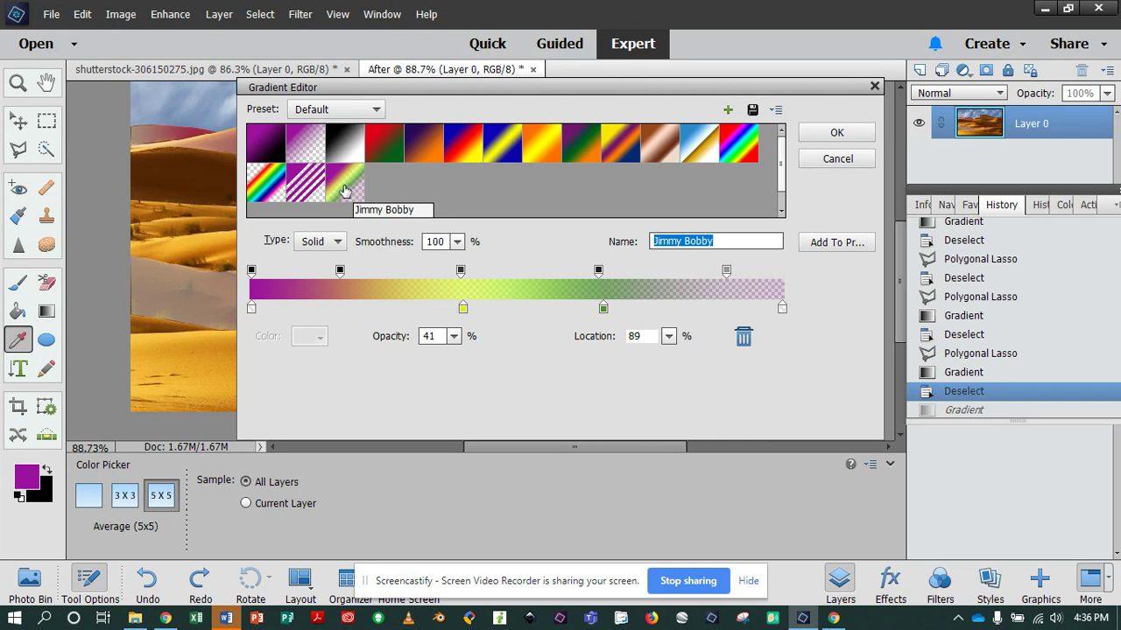
pyautogui.click(848, 136)
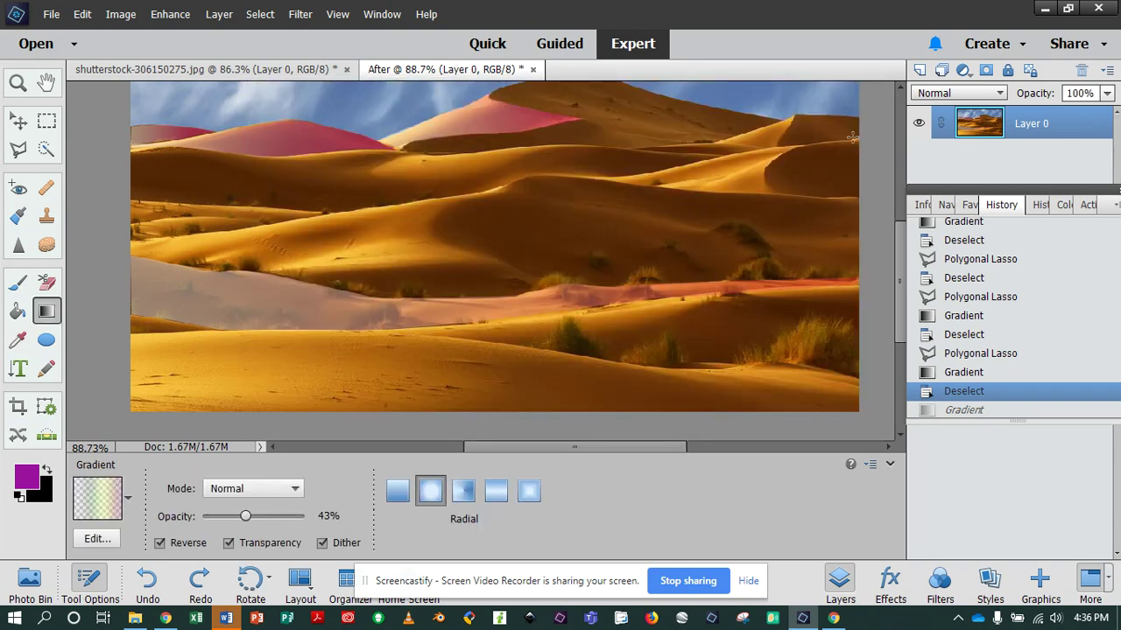
# Select the shadowed sand hollow just above the grey-tinted dune with the Polygonal Lasso
pyautogui.click(19, 151)
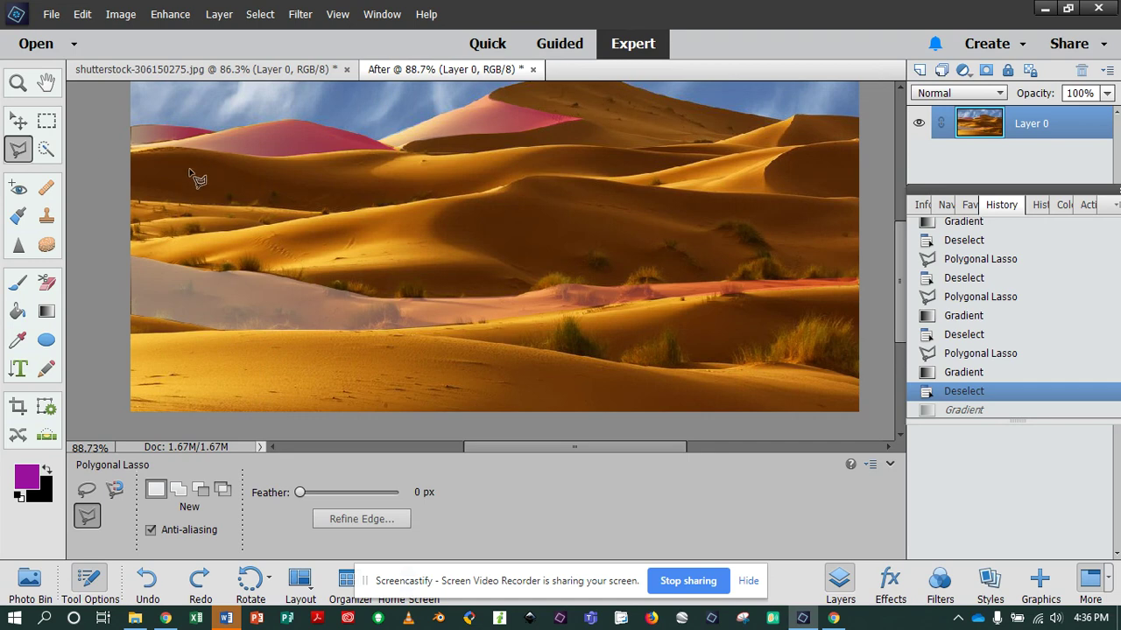
pyautogui.click(612, 328)
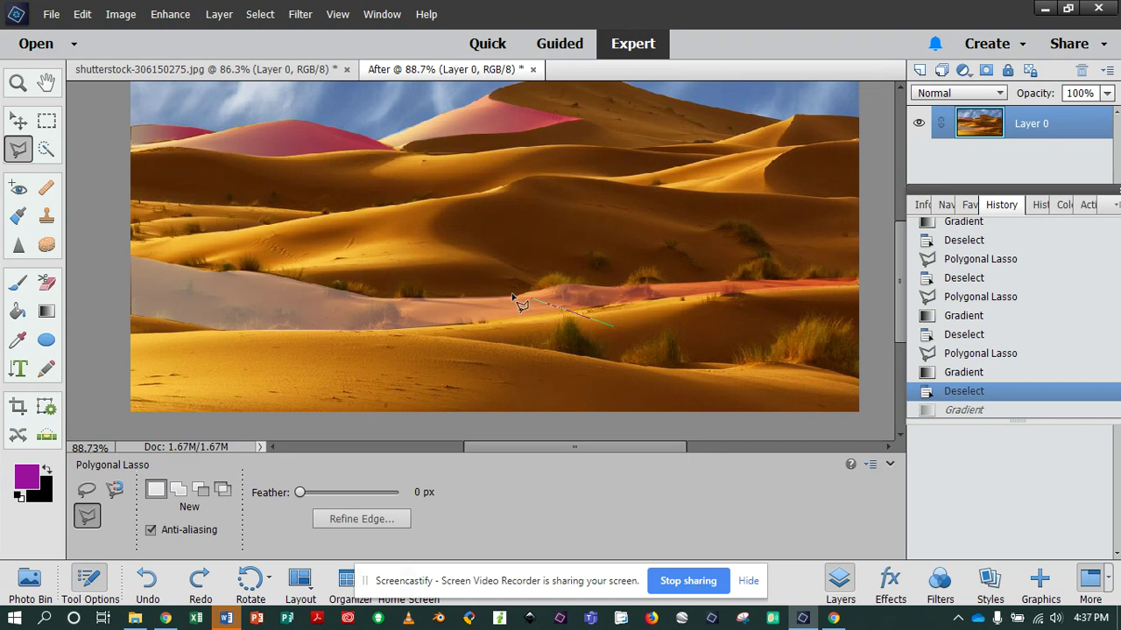
pyautogui.click(613, 327)
pyautogui.click(361, 270)
pyautogui.click(264, 270)
pyautogui.click(375, 298)
pyautogui.click(548, 288)
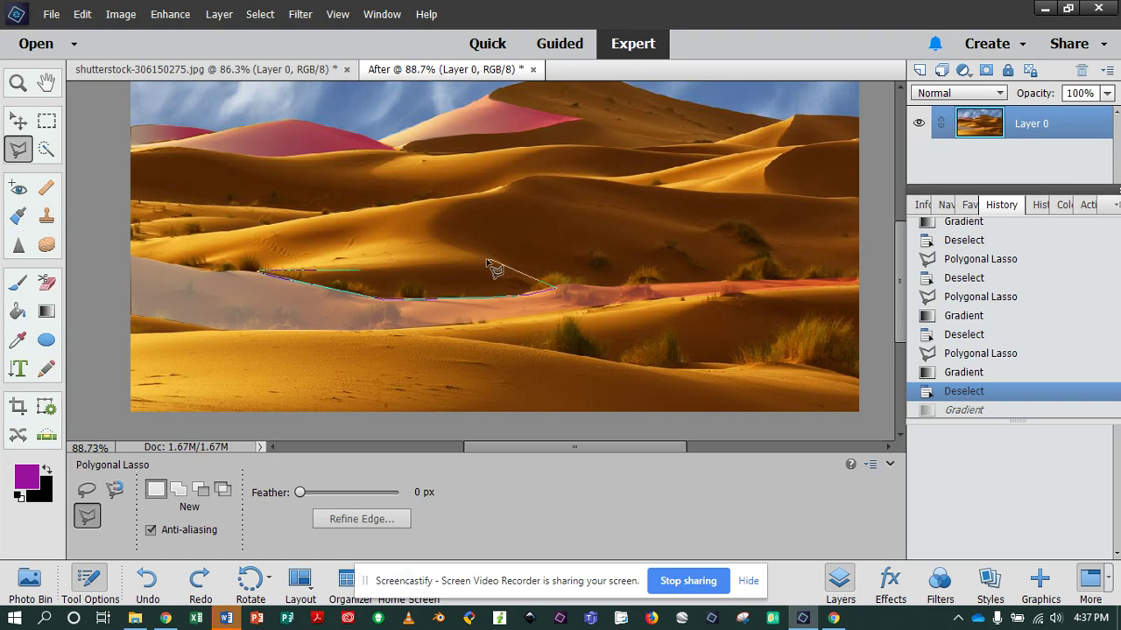
pyautogui.click(488, 261)
pyautogui.doubleClick(361, 276)
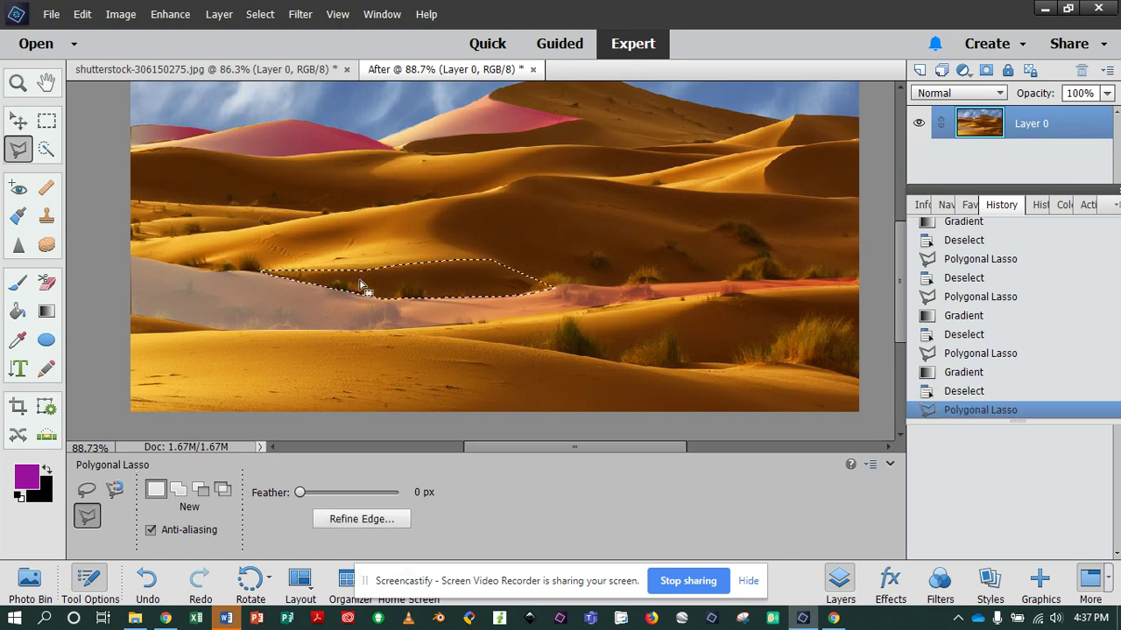
# Fill the selected sand hollow lengthwise with the saved custom gradient preset as a radial gradient at about 70% opacity, and deselect
pyautogui.click(46, 312)
pyautogui.click(128, 497)
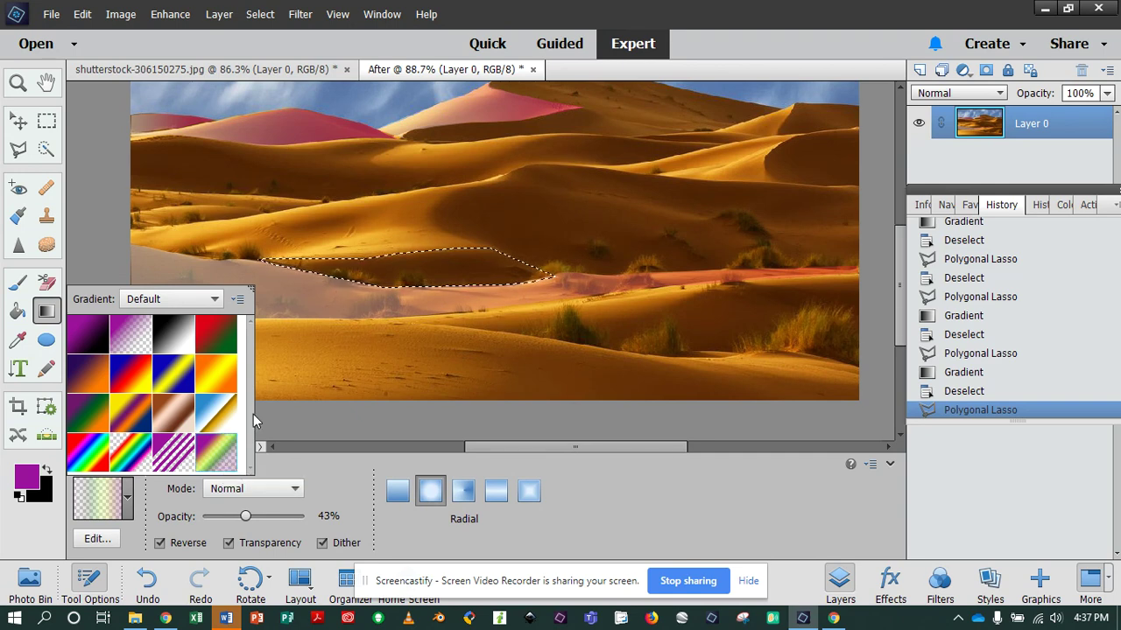
pyautogui.click(221, 449)
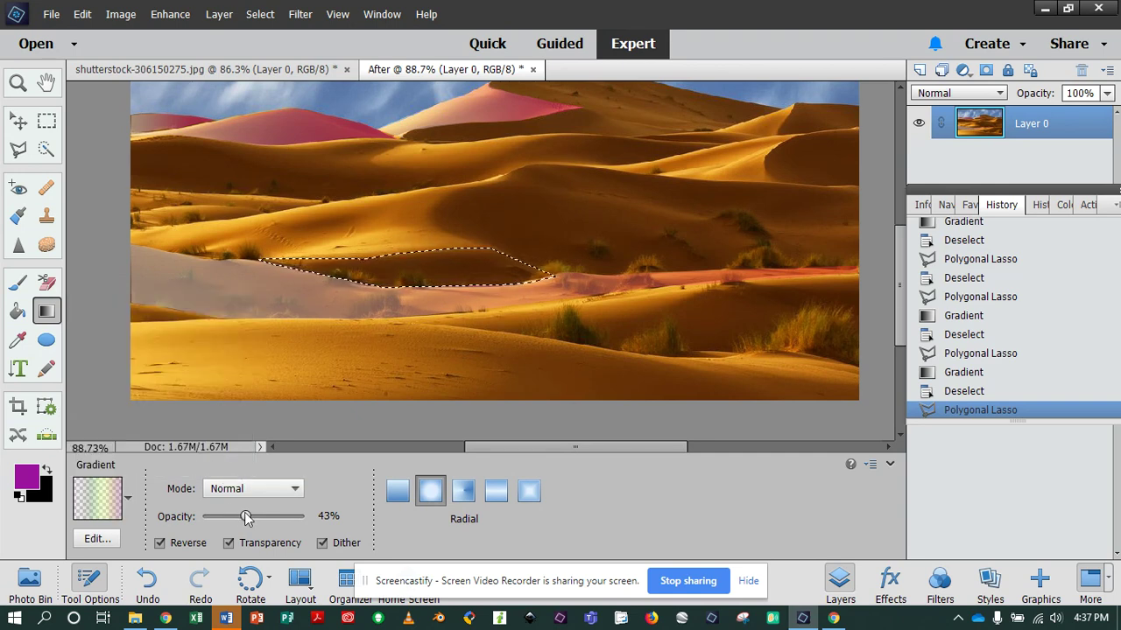
pyautogui.moveTo(245, 517); pyautogui.dragTo(273, 517)
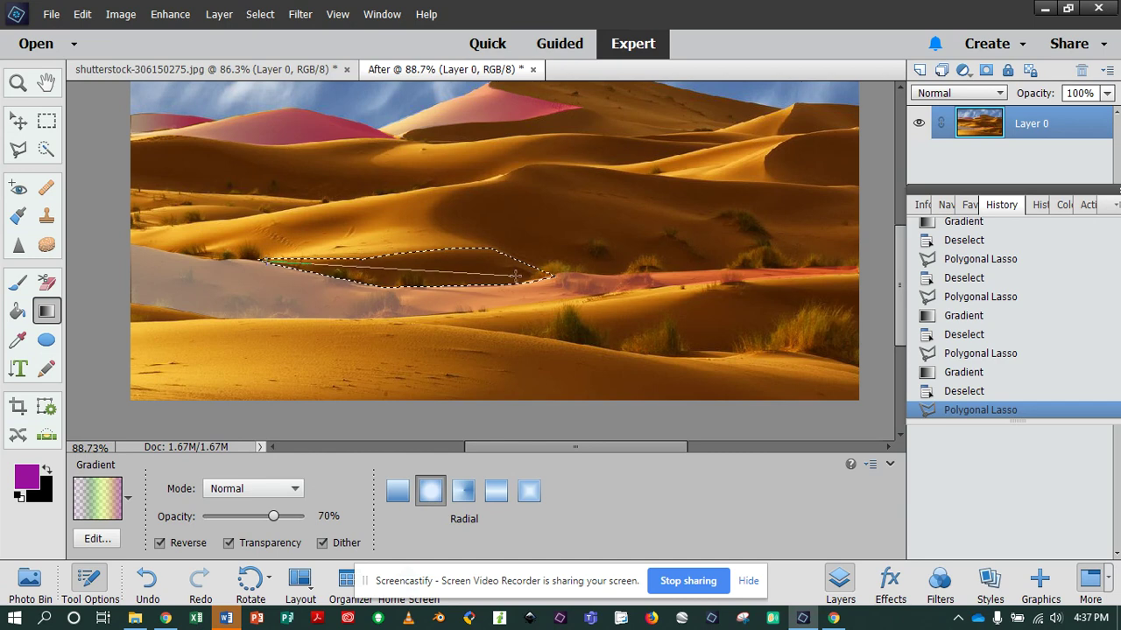
pyautogui.moveTo(262, 260); pyautogui.dragTo(549, 277)
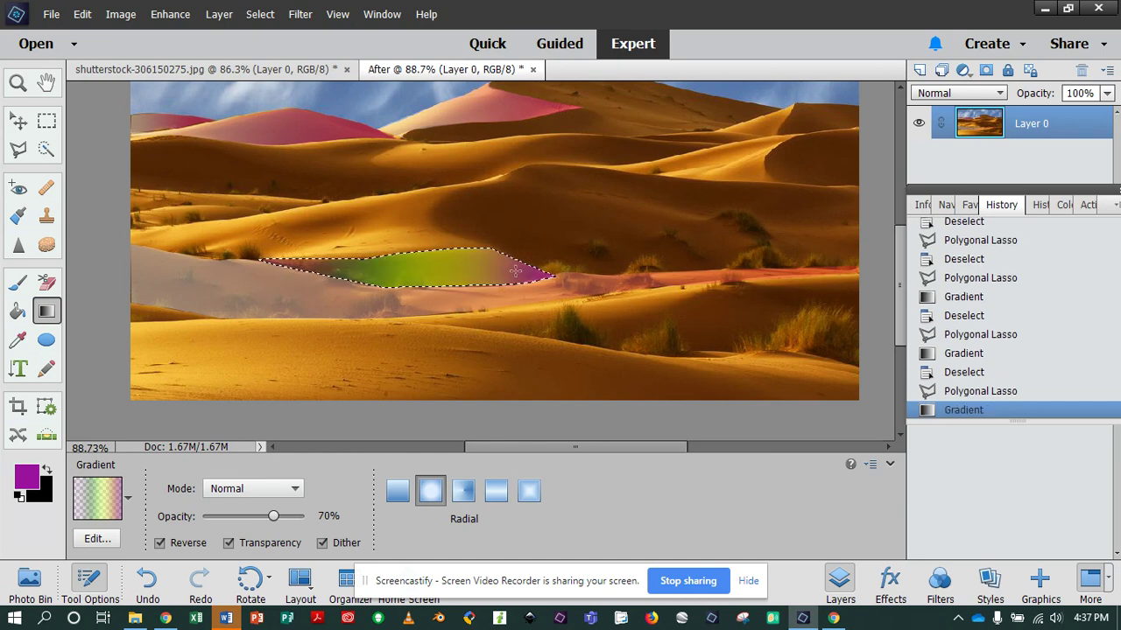
pyautogui.hotkey('ctrl', 'd')
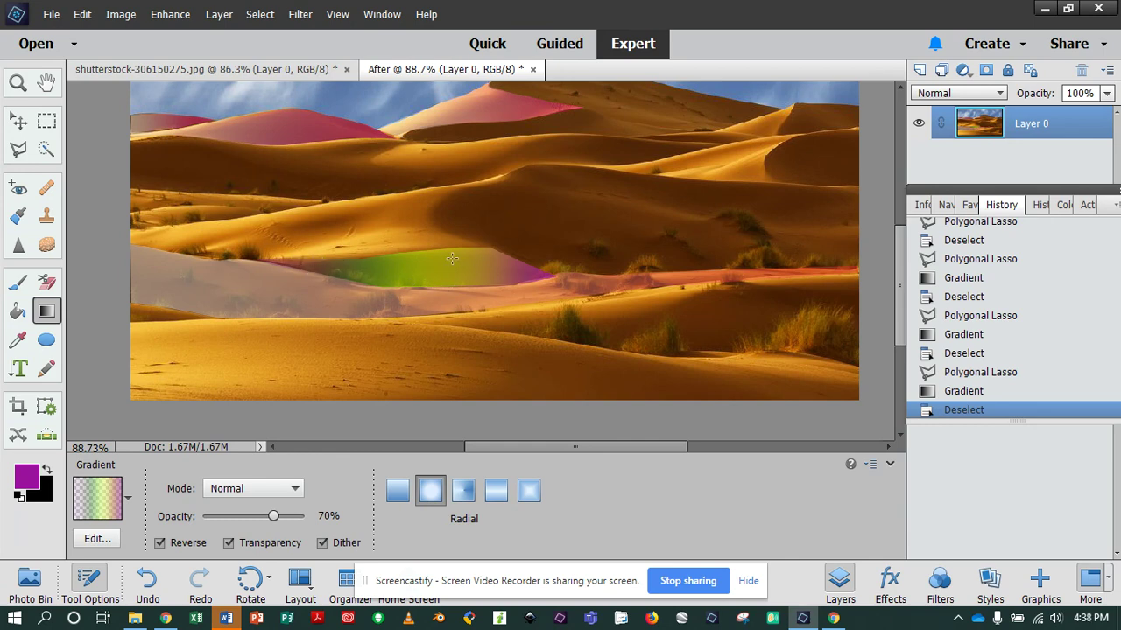
# Open the current custom gradient for editing and change its type to Noise
pyautogui.click(102, 537)
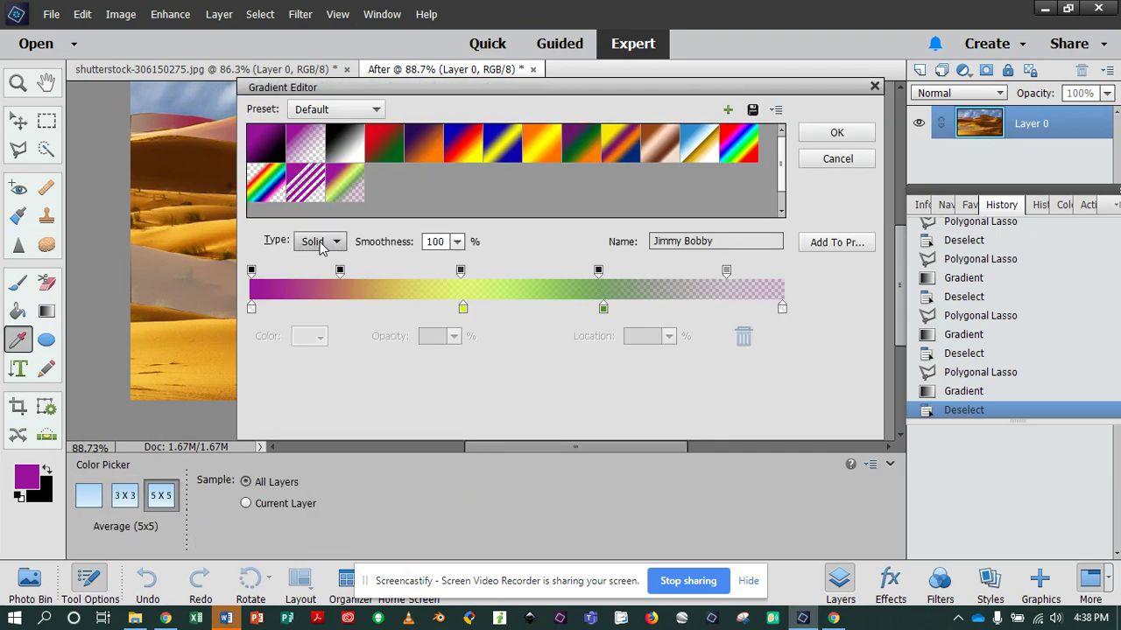
pyautogui.click(837, 136)
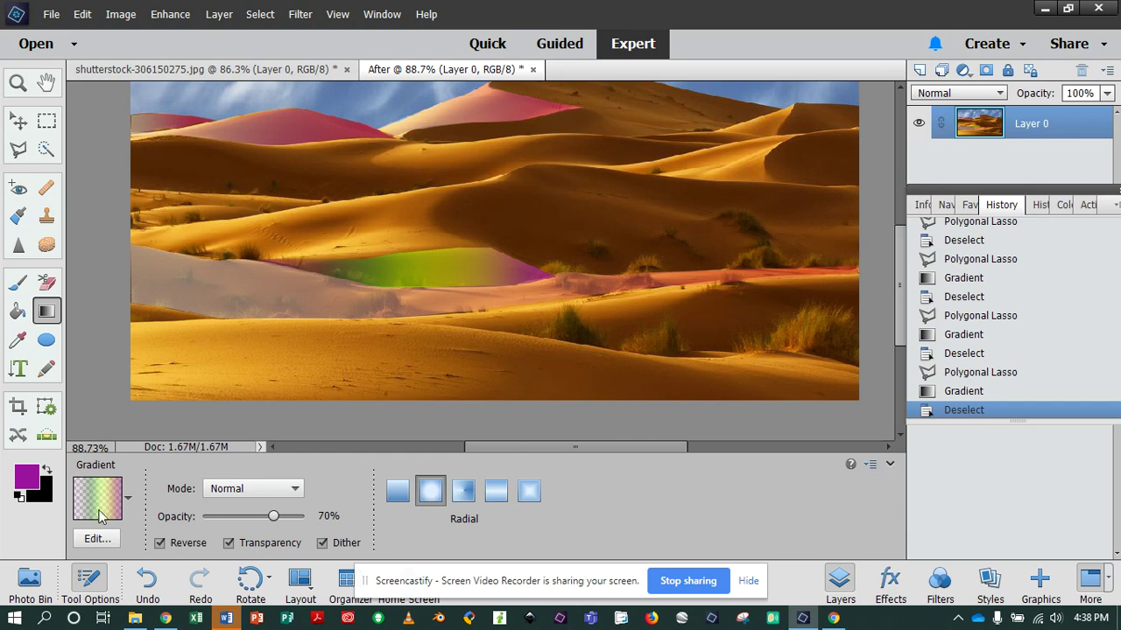
pyautogui.click(97, 539)
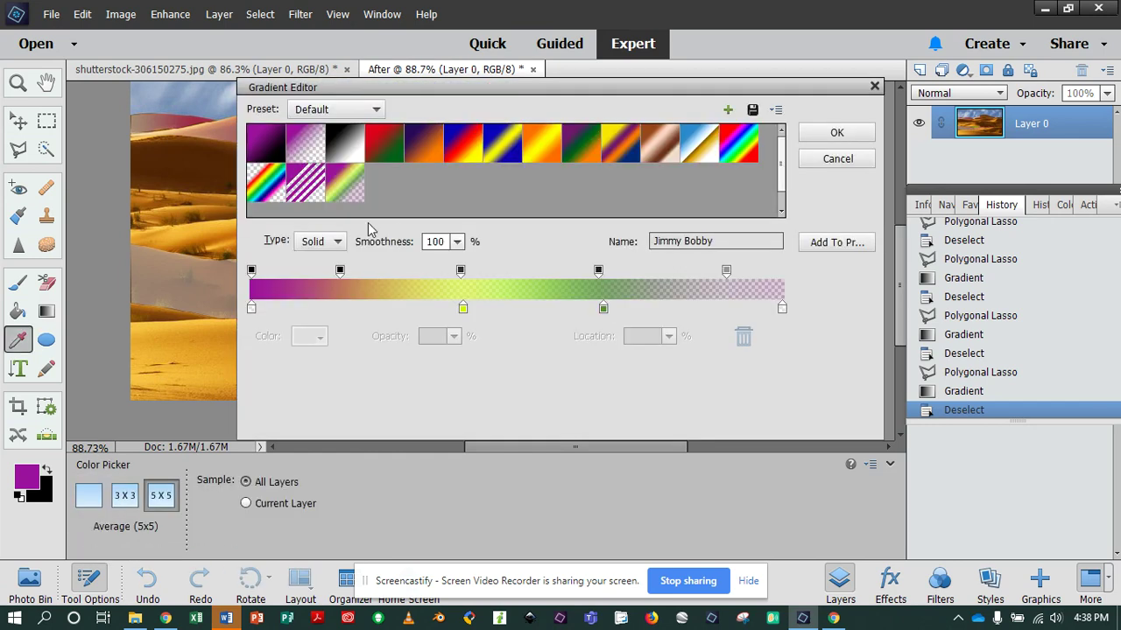
pyautogui.click(335, 241)
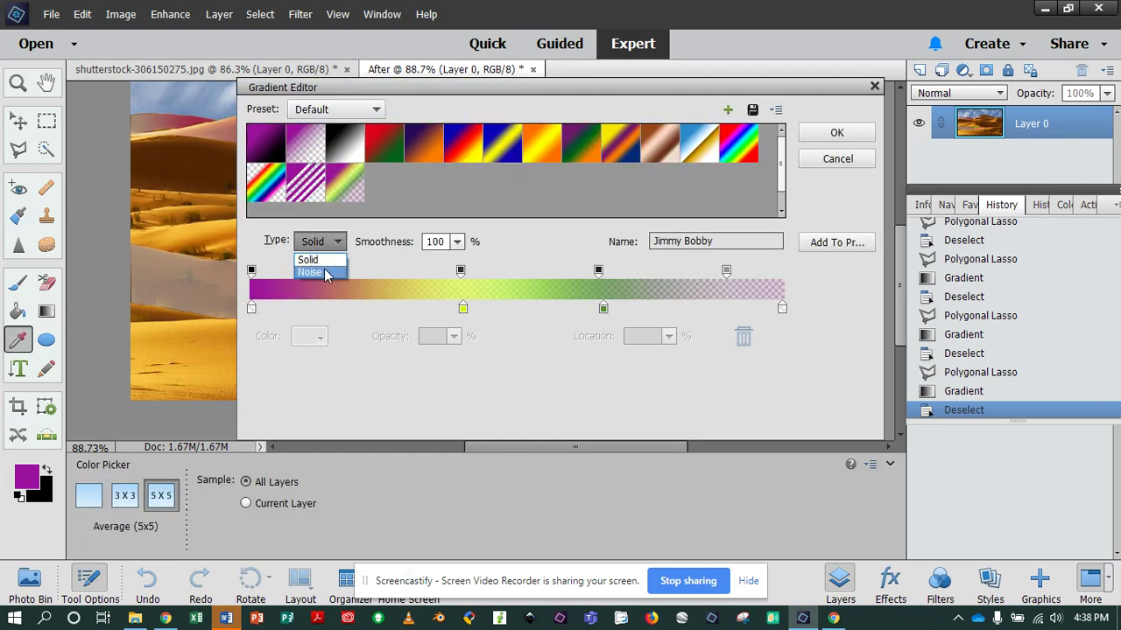
pyautogui.click(326, 273)
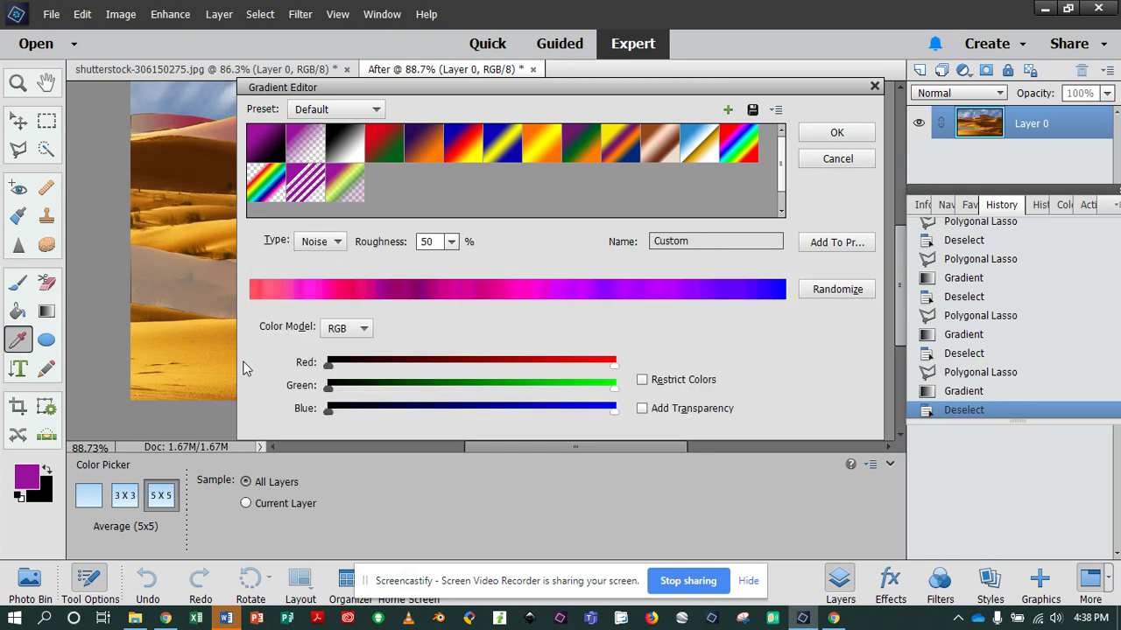
# Load the Noise Samples preset set, saving the current gradients as Untitled Gradients in the Gradients folder
pyautogui.click(375, 112)
pyautogui.click(359, 180)
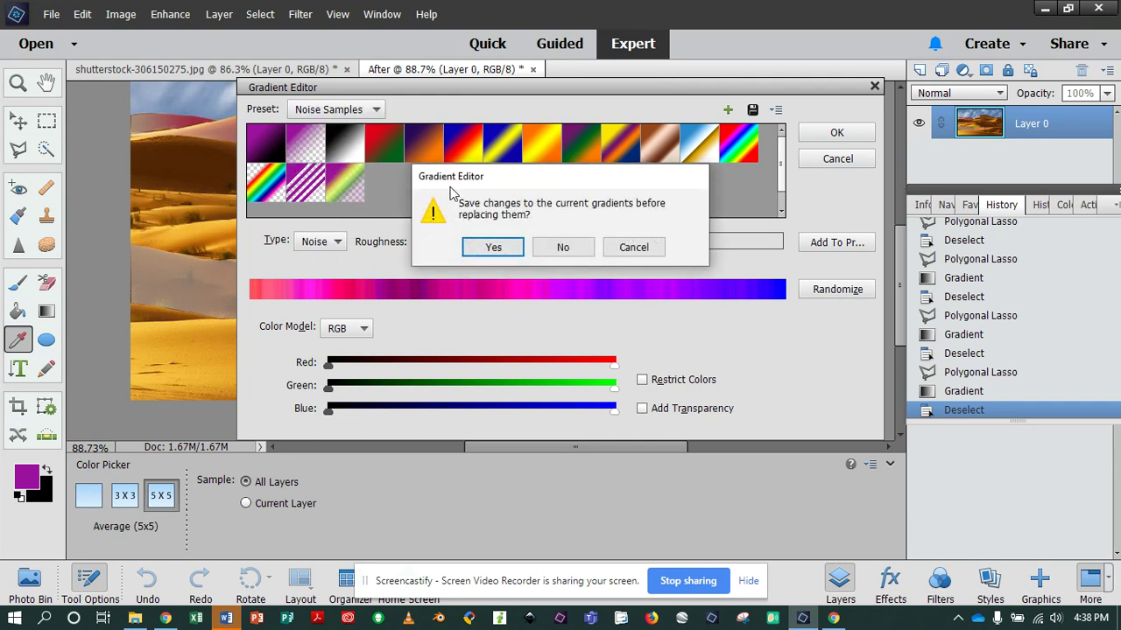
pyautogui.click(493, 248)
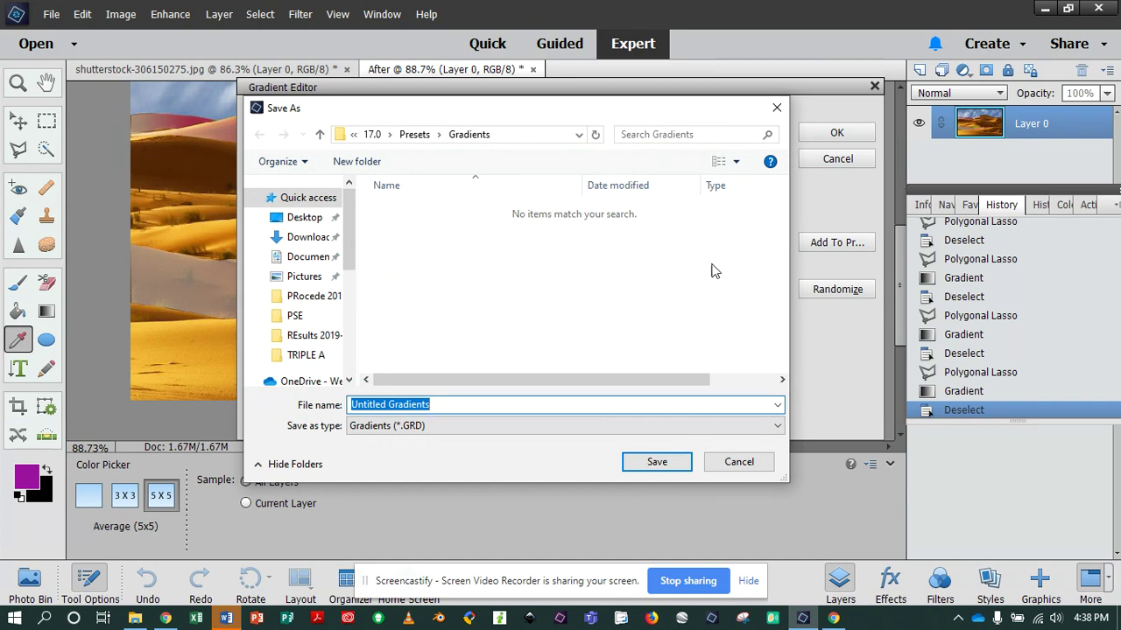
pyautogui.click(681, 462)
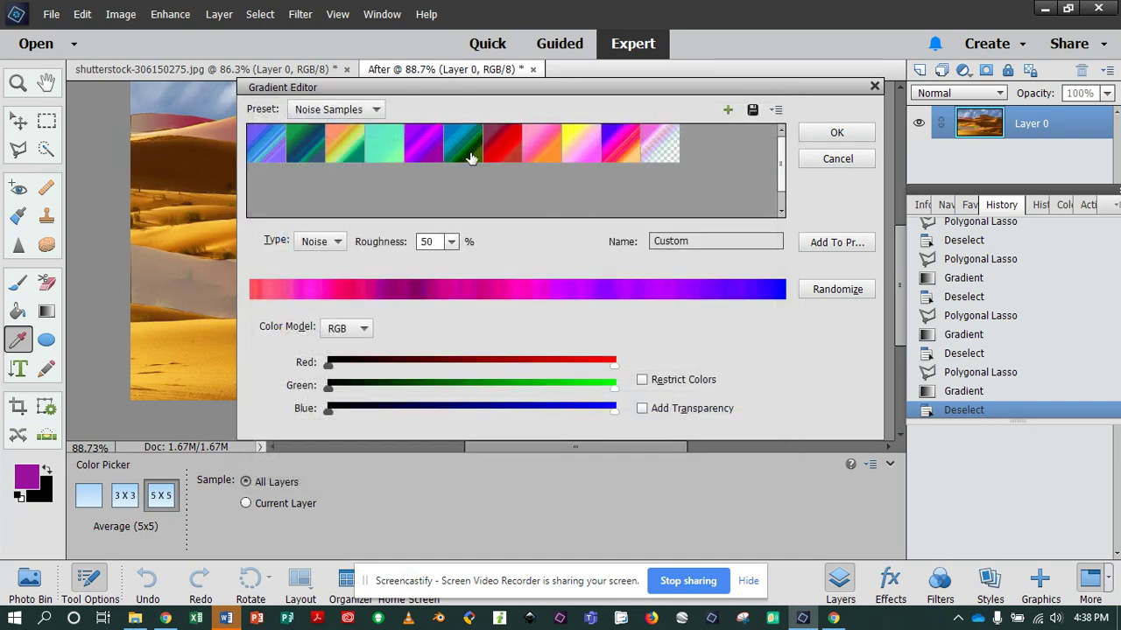
# Preview the Noise Samples presets, including Blues, Sunrise, Pastels and Transparent Pastels, and choose Purples
pyautogui.click(259, 155)
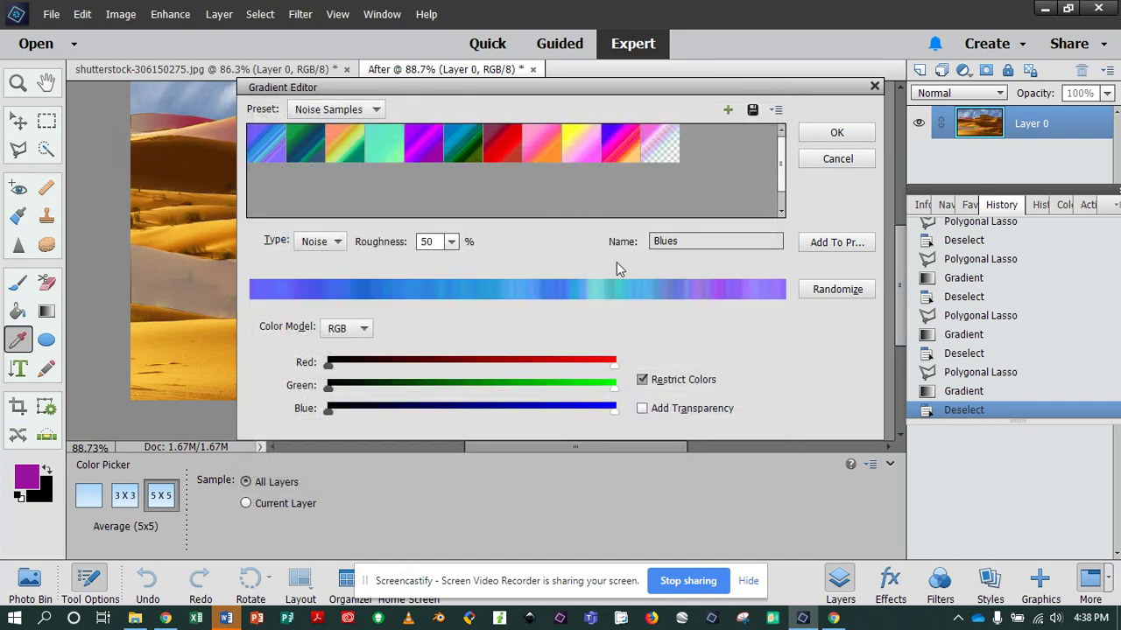
pyautogui.click(342, 145)
pyautogui.click(383, 144)
pyautogui.click(463, 144)
pyautogui.click(538, 150)
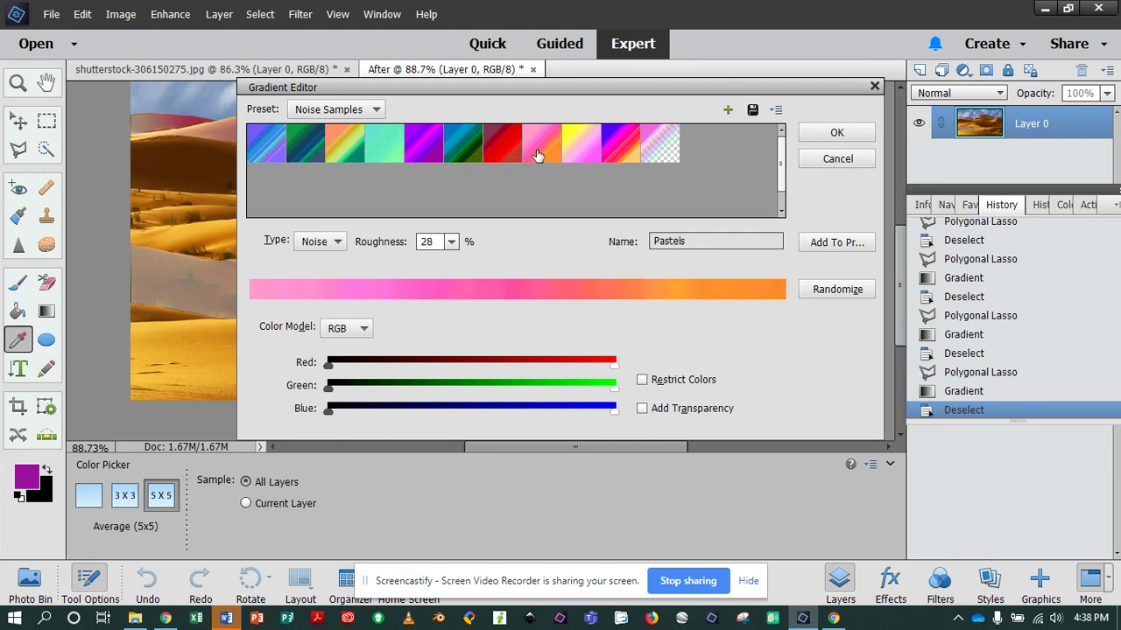
pyautogui.click(578, 154)
pyautogui.click(632, 155)
pyautogui.click(662, 155)
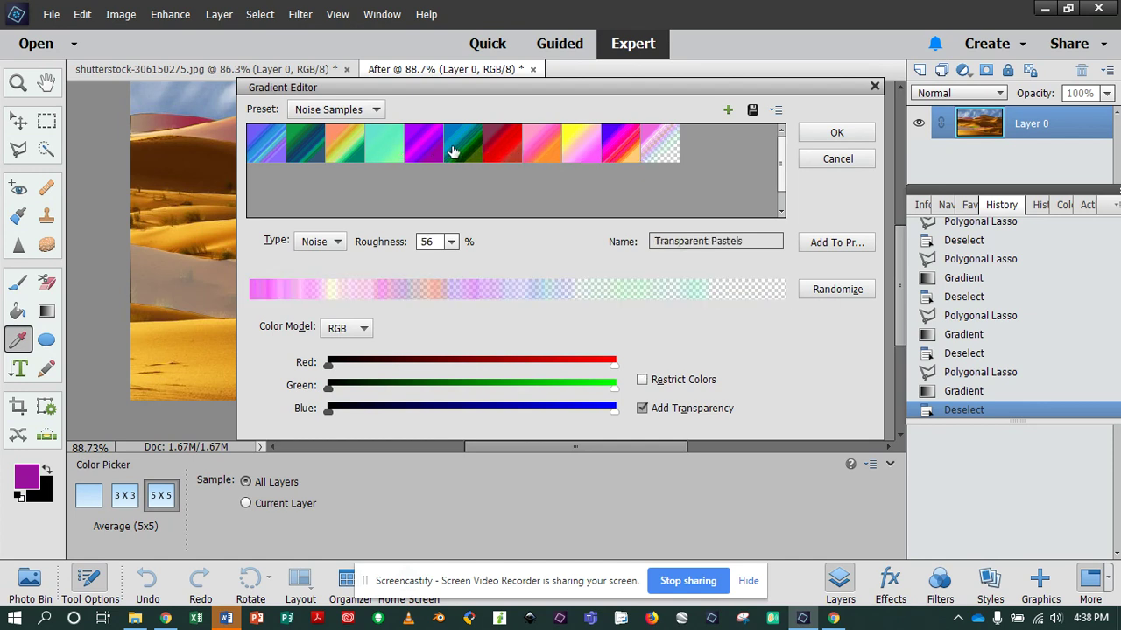
pyautogui.click(427, 150)
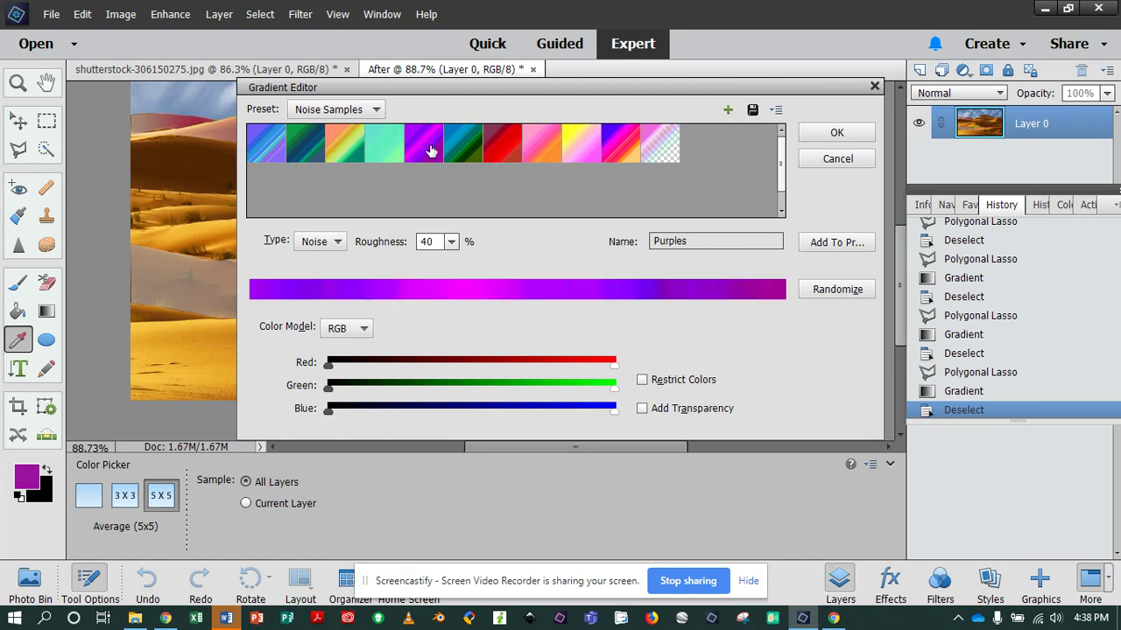
pyautogui.click(502, 143)
pyautogui.click(541, 144)
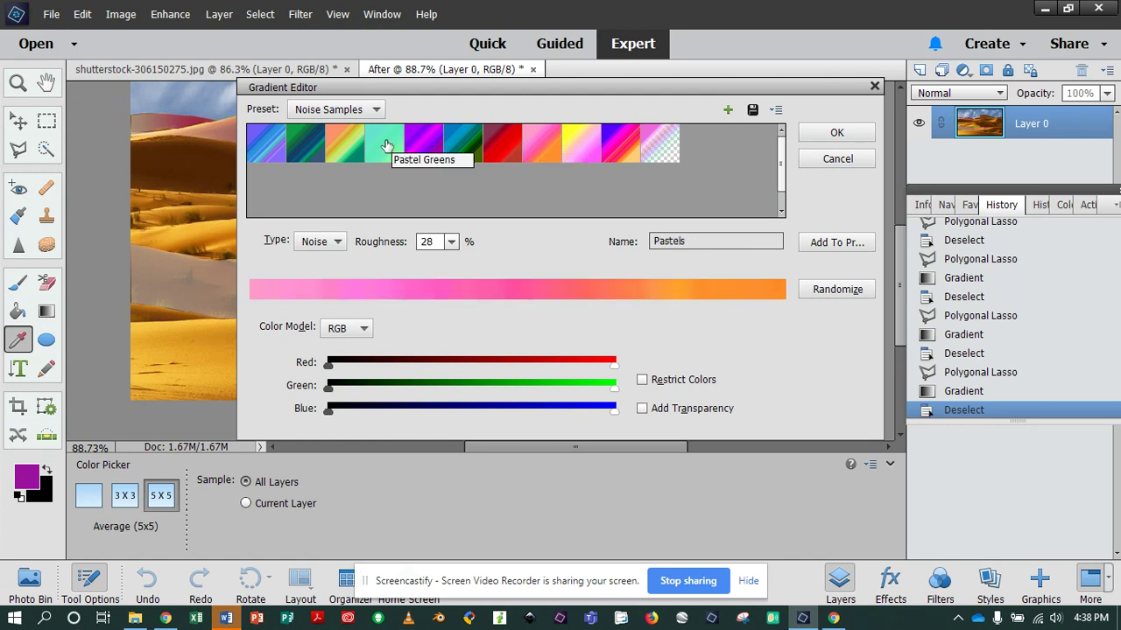
pyautogui.click(346, 147)
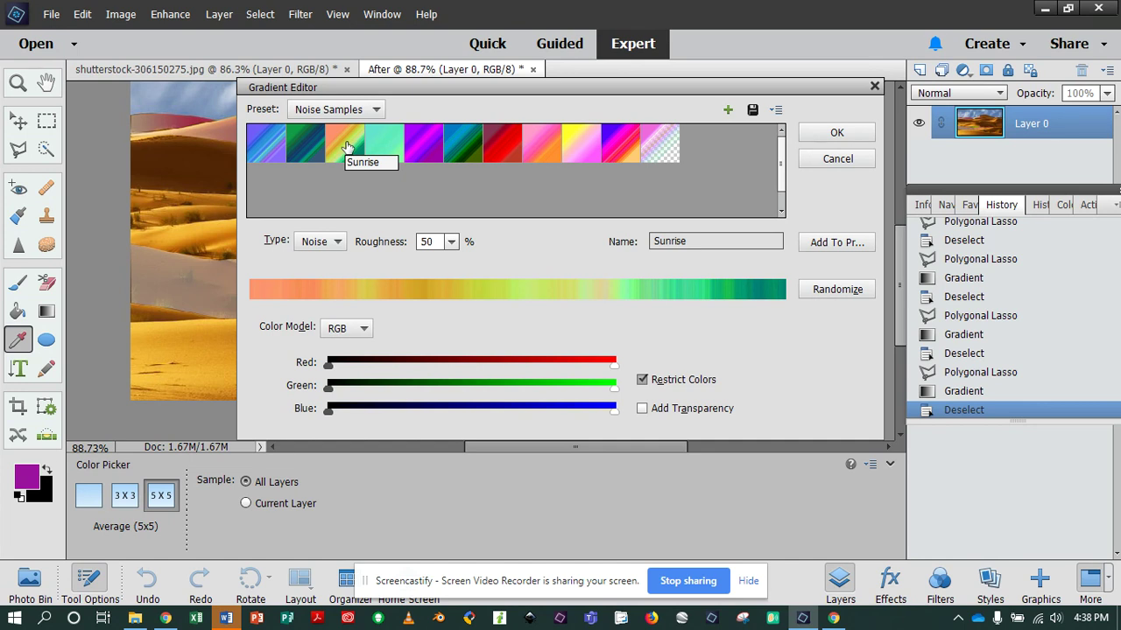
pyautogui.click(424, 148)
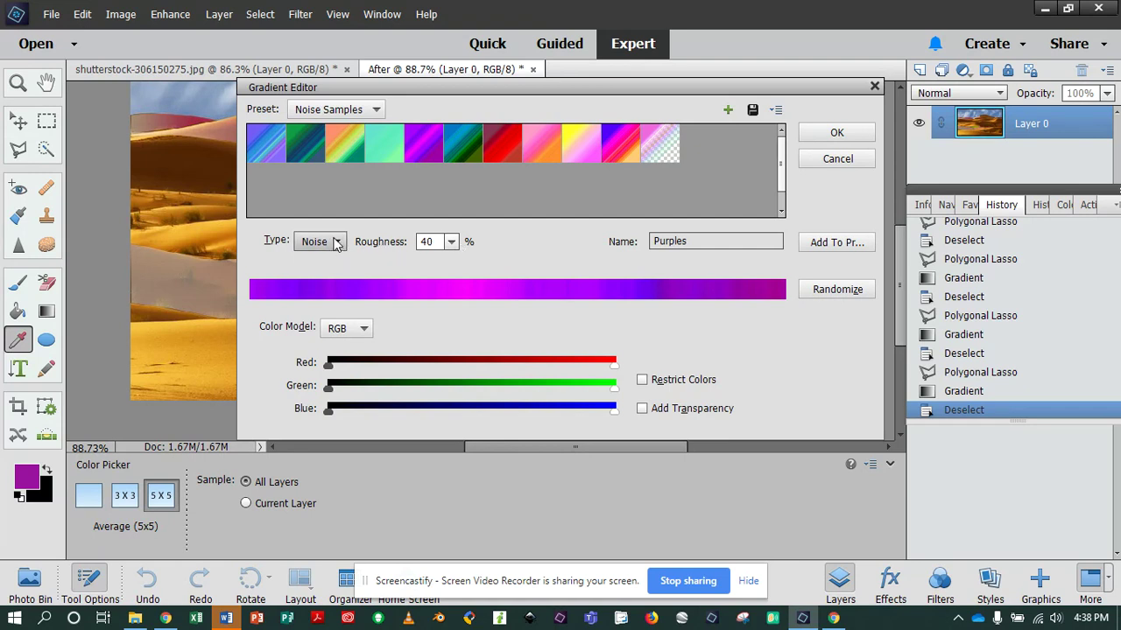
# Keep the RGB color model, raise the lower limits of red, green and blue to around mid-range, and turn on Restrict Colors
pyautogui.click(353, 329)
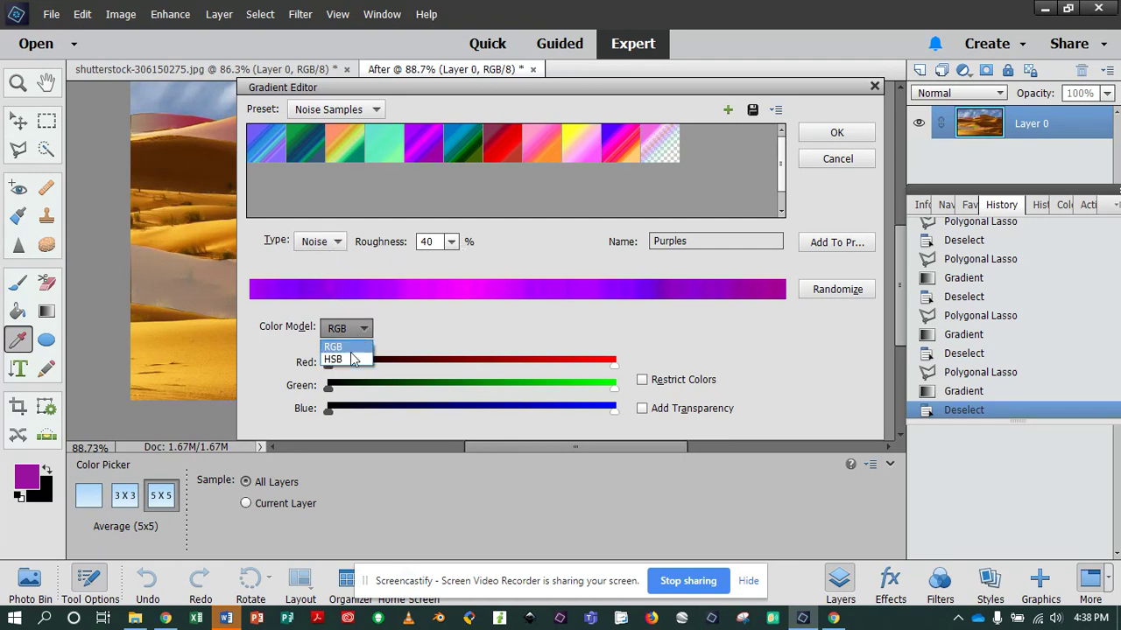
pyautogui.click(333, 348)
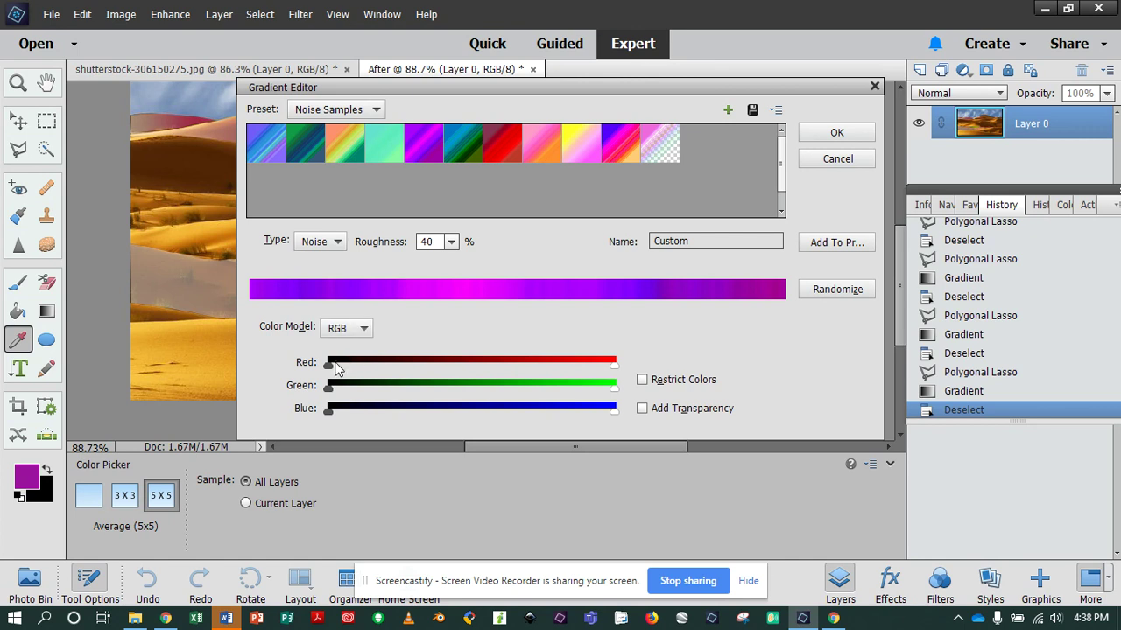
pyautogui.moveTo(333, 371); pyautogui.dragTo(417, 371)
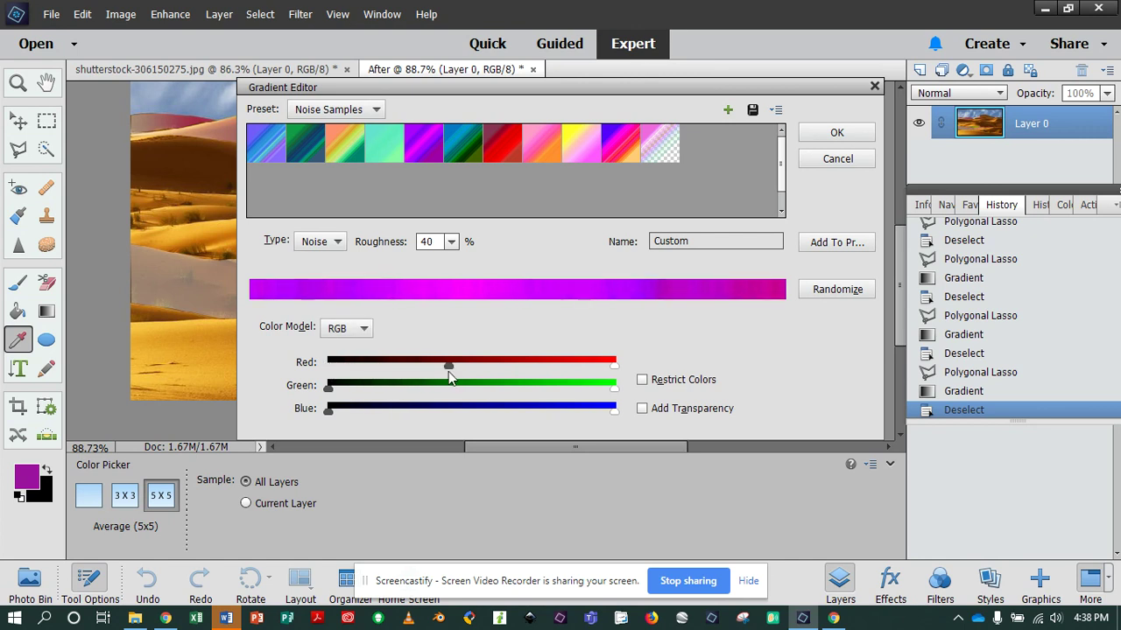
pyautogui.moveTo(331, 387); pyautogui.dragTo(491, 394)
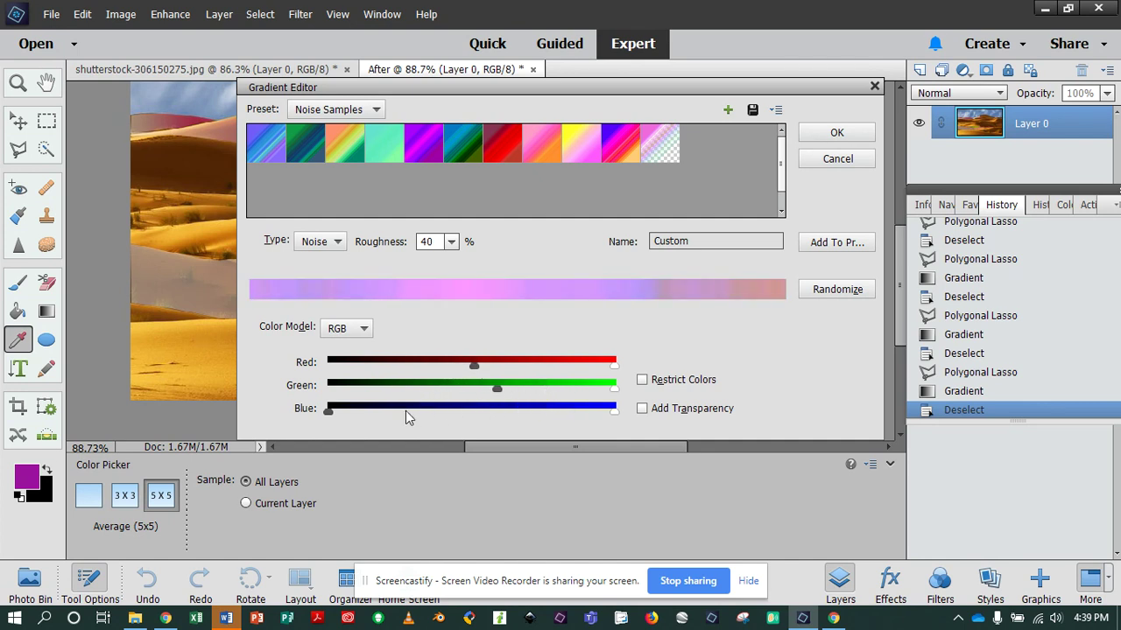
pyautogui.moveTo(336, 413); pyautogui.dragTo(440, 418)
pyautogui.click(642, 382)
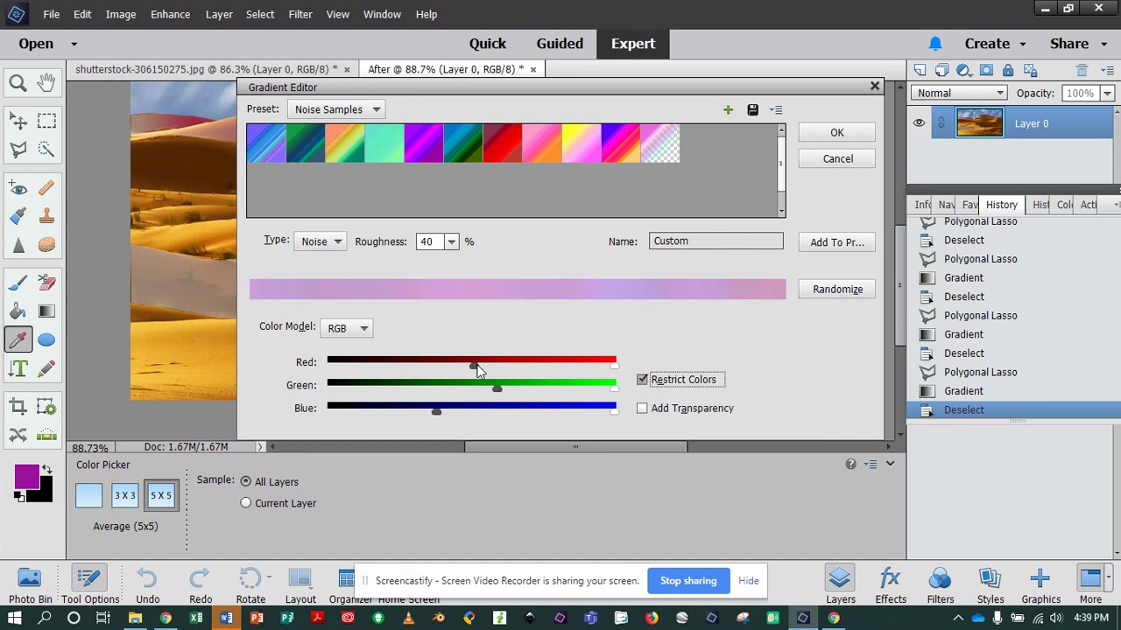
# Try different lower and upper limits for the noise gradient's red range, ending with a narrower range in its upper half
pyautogui.moveTo(475, 366)
pyautogui.mouseDown()
pyautogui.moveTo(400, 366)
pyautogui.moveTo(531, 376)
pyautogui.moveTo(489, 366)
pyautogui.mouseUp()
pyautogui.moveTo(477, 372); pyautogui.dragTo(414, 369)
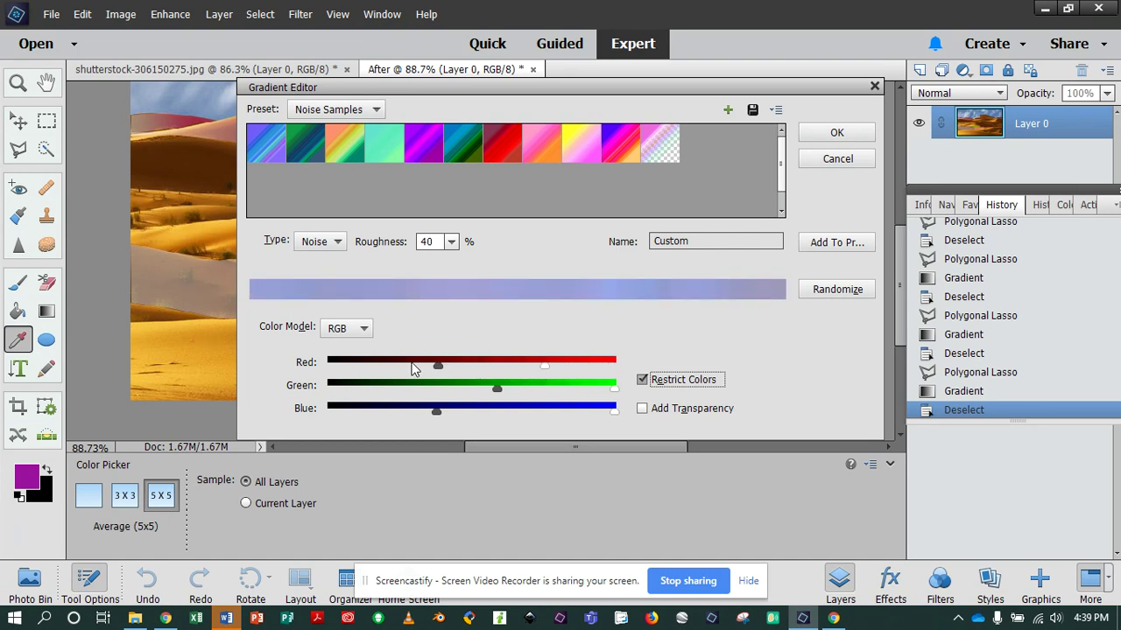
pyautogui.moveTo(544, 366); pyautogui.dragTo(600, 366)
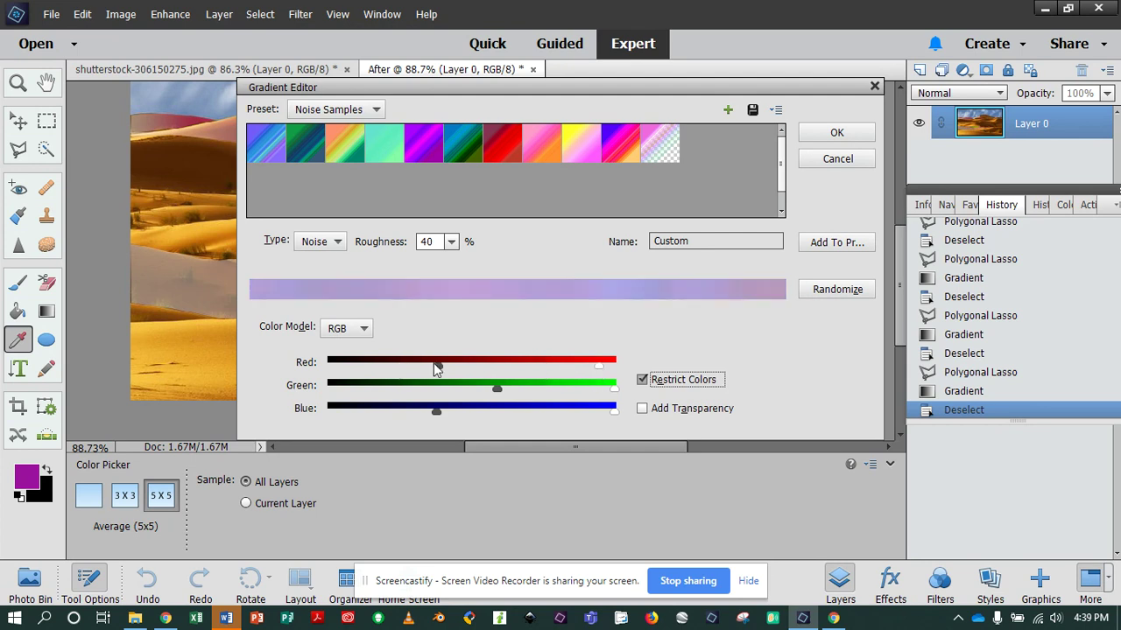
pyautogui.moveTo(438, 367); pyautogui.dragTo(511, 367)
# Try noise roughness values of 100% and 75%, and set the roughness to 42%
pyautogui.moveTo(451, 241); pyautogui.dragTo(505, 271)
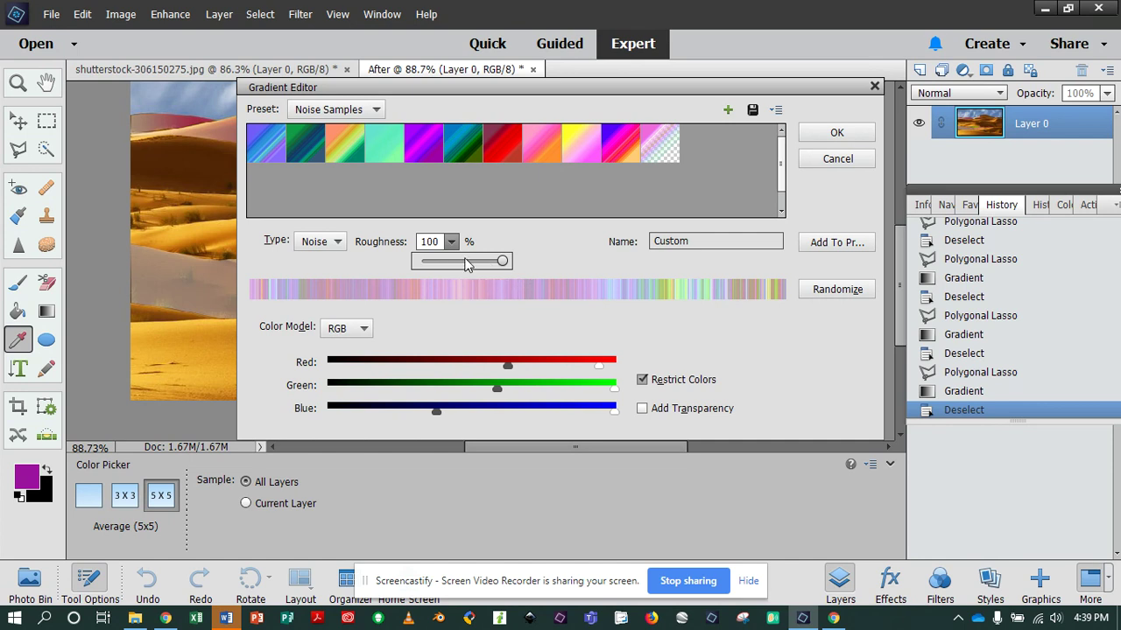
pyautogui.moveTo(467, 266)
pyautogui.mouseDown()
pyautogui.moveTo(456, 266)
pyautogui.moveTo(485, 266)
pyautogui.mouseUp()
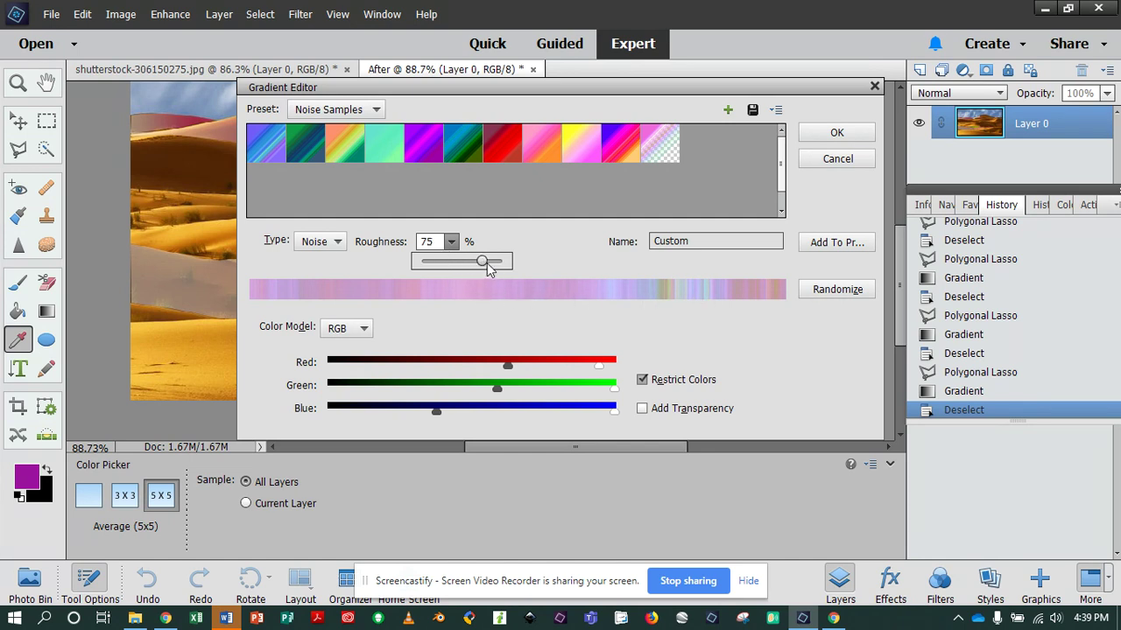
pyautogui.moveTo(484, 262); pyautogui.dragTo(473, 266)
pyautogui.moveTo(468, 266); pyautogui.dragTo(456, 267)
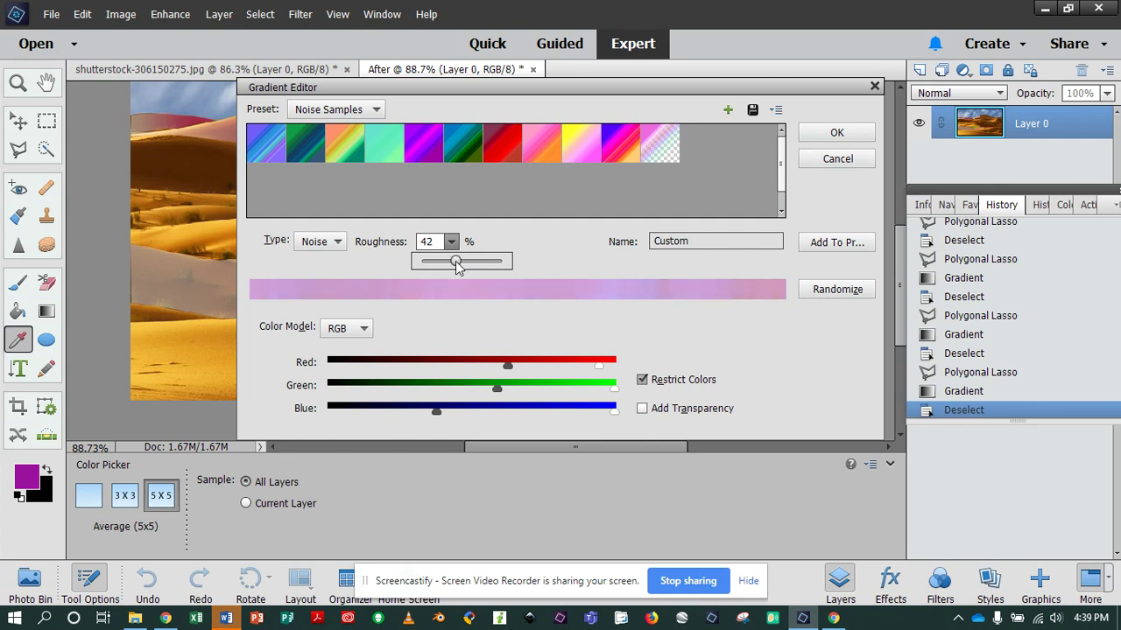
# Add transparency to the noise gradient and randomize its colors with a readjusted lower limit for red
pyautogui.click(641, 408)
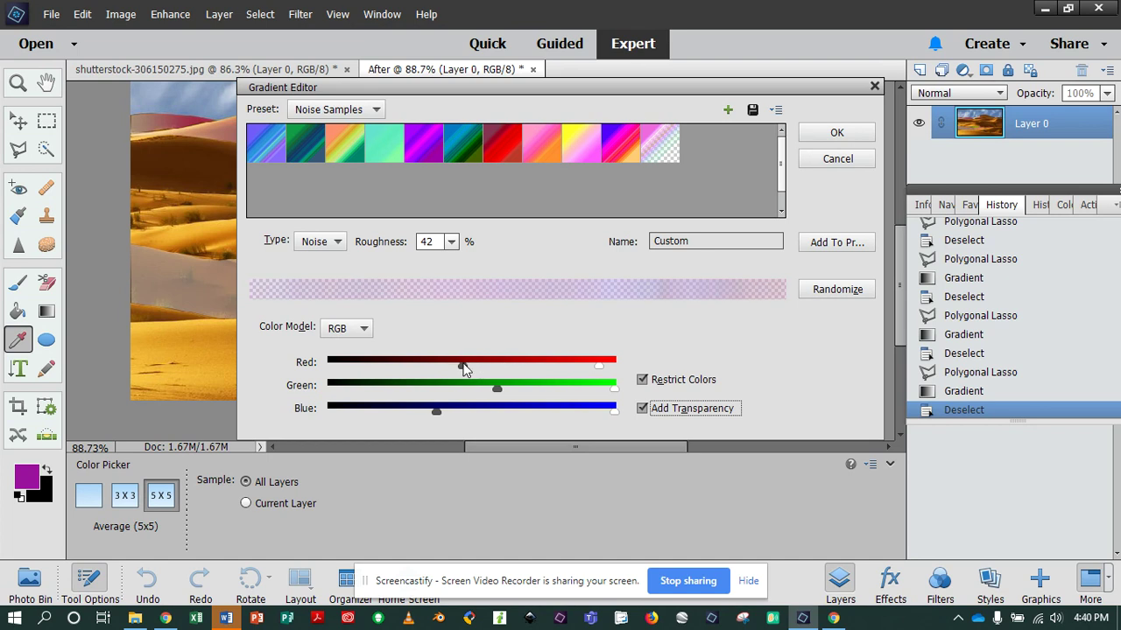
pyautogui.moveTo(462, 363); pyautogui.dragTo(493, 362)
pyautogui.click(841, 294)
pyautogui.click(826, 292)
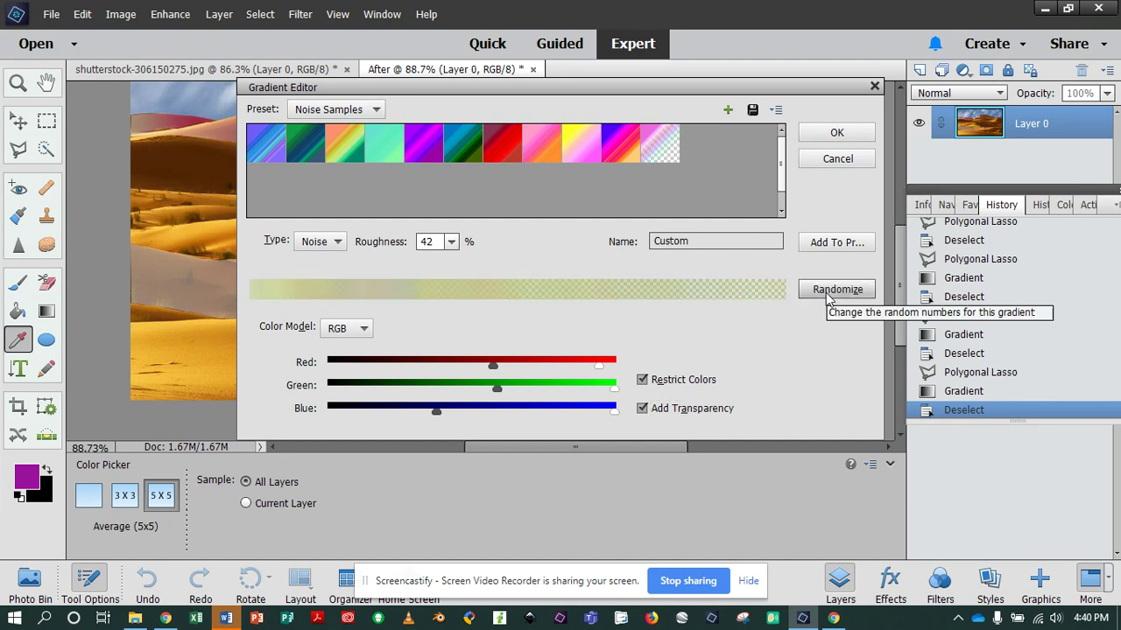
# Return the red, green and blue lower limits to zero and randomize the noise gradient with Restrict Colors turned off
pyautogui.moveTo(488, 366); pyautogui.dragTo(327, 366)
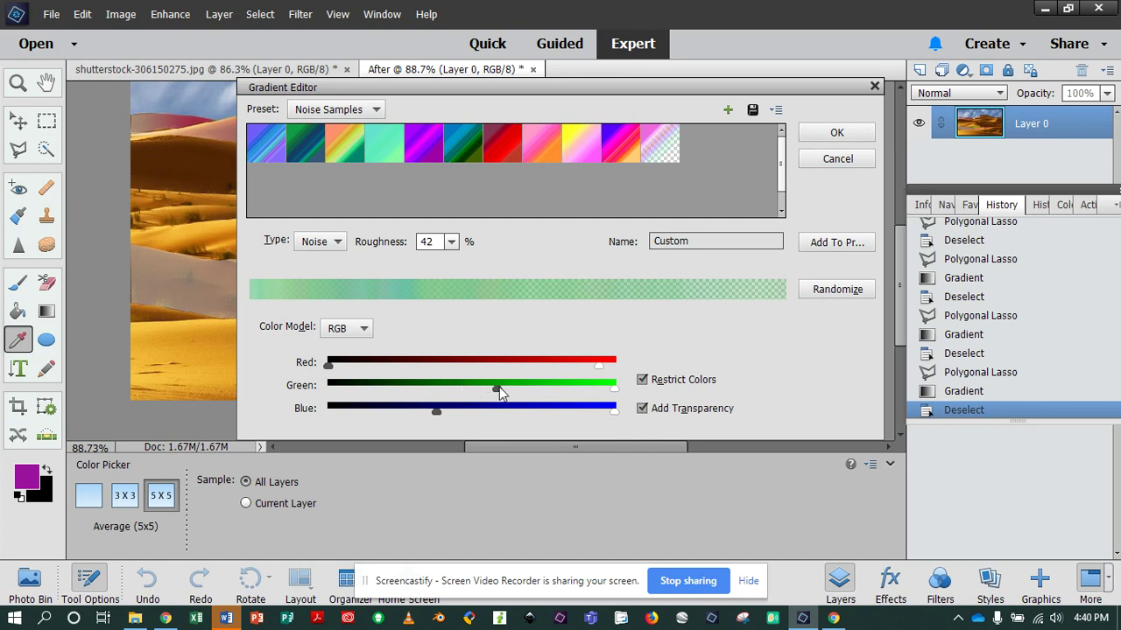
pyautogui.moveTo(496, 387); pyautogui.dragTo(328, 388)
pyautogui.moveTo(432, 410); pyautogui.dragTo(326, 412)
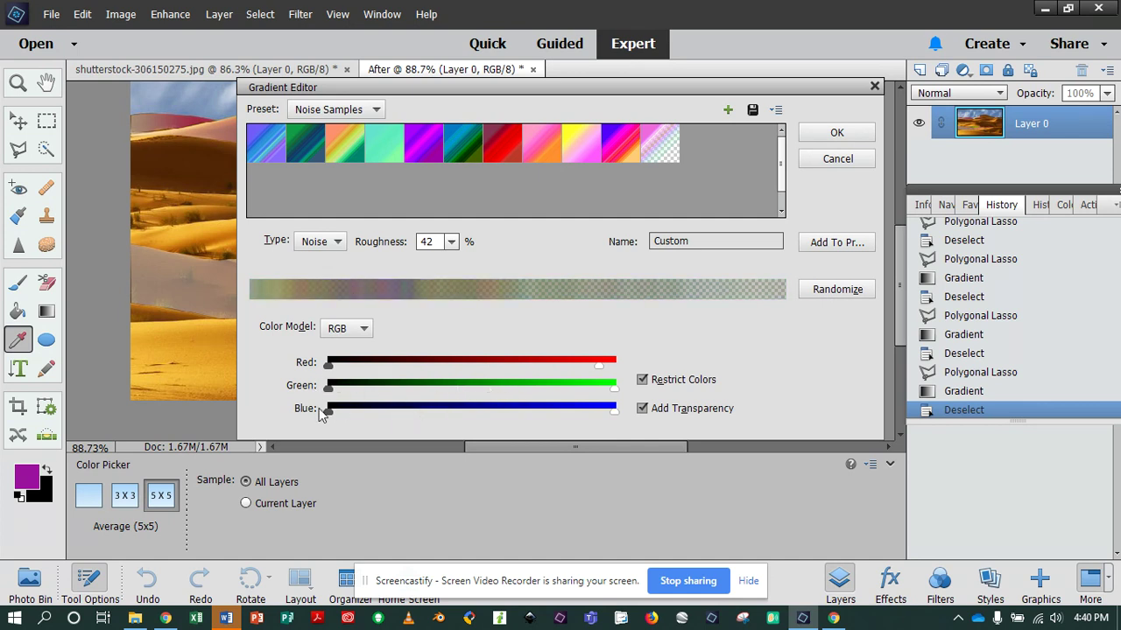
pyautogui.click(643, 380)
pyautogui.click(821, 297)
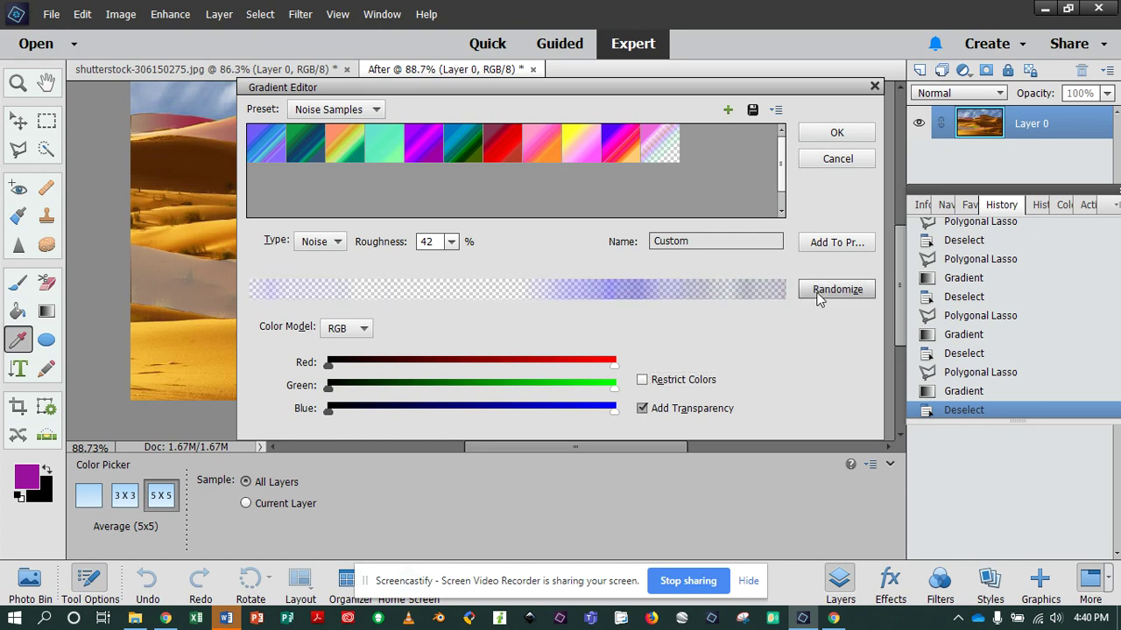
# Randomize the transparent noise gradient repeatedly at 42% roughness to try different color mixes
pyautogui.click(822, 299)
pyautogui.click(820, 297)
pyautogui.click(821, 298)
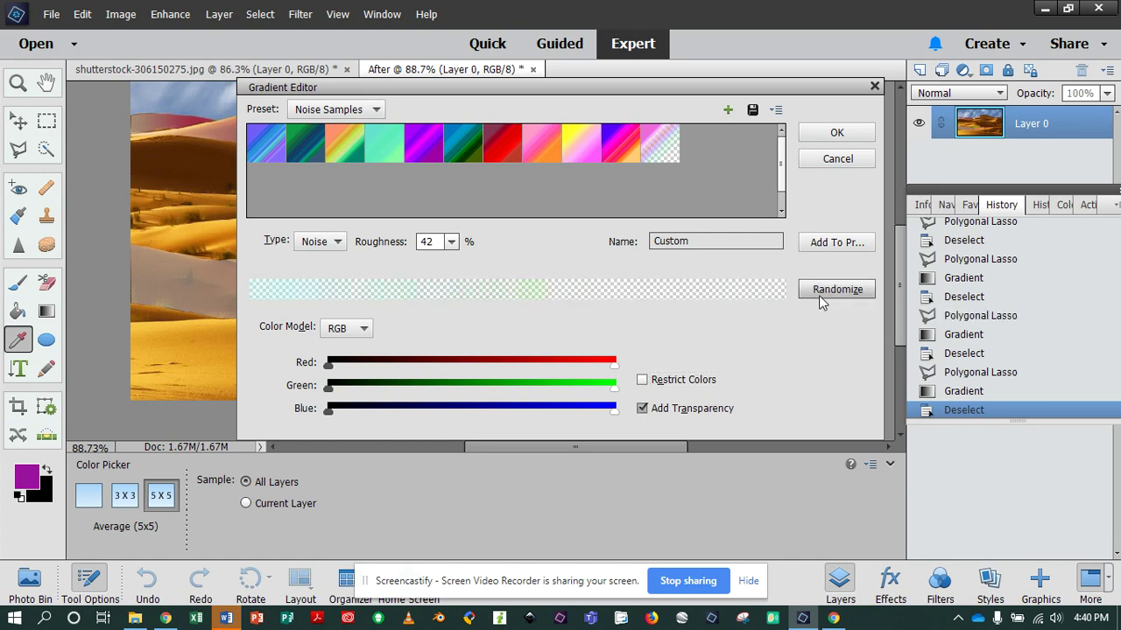
pyautogui.click(820, 298)
pyautogui.click(821, 297)
pyautogui.click(820, 296)
pyautogui.click(819, 297)
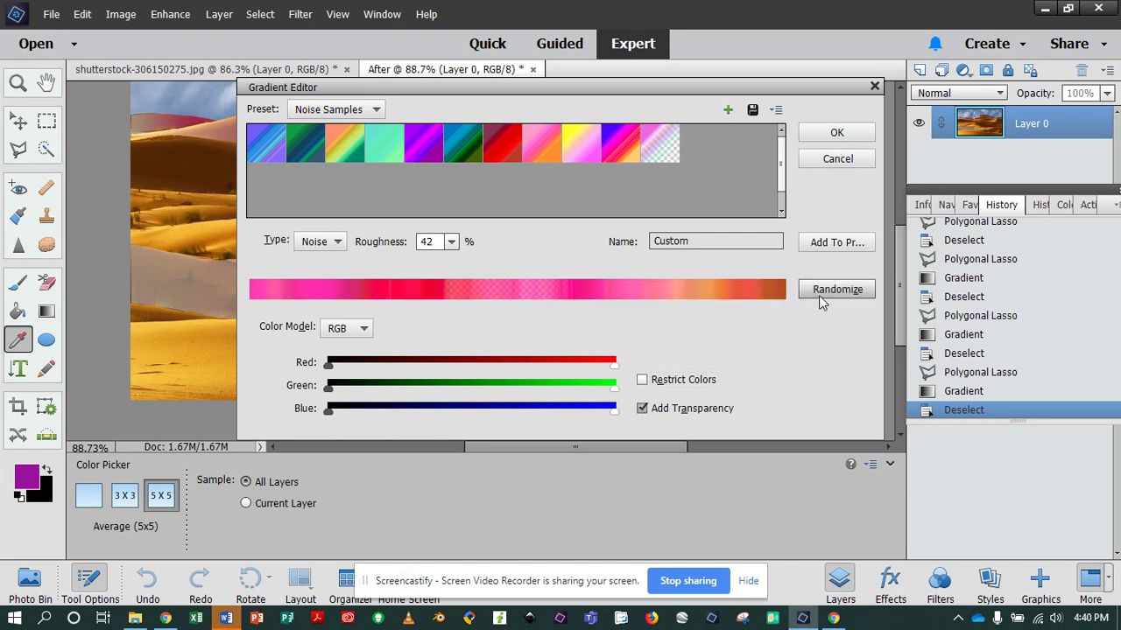
pyautogui.click(820, 297)
pyautogui.click(820, 297)
pyautogui.click(820, 296)
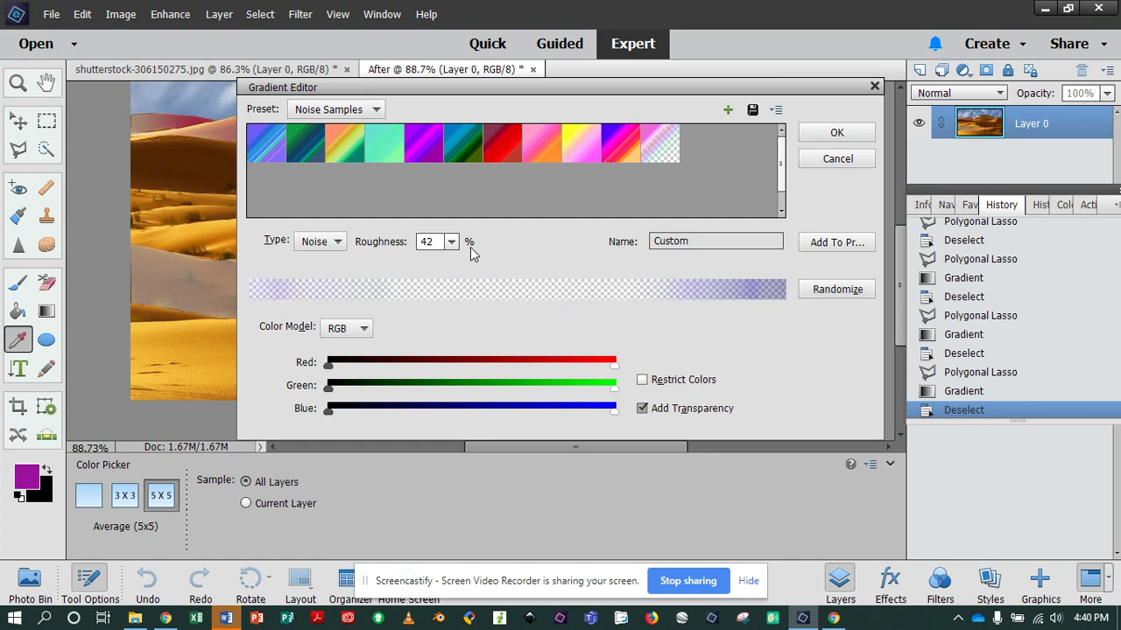
# Set the noise roughness to 85%, randomize the gradient repeatedly, and raise the lower limit of red
pyautogui.click(451, 241)
pyautogui.moveTo(450, 261); pyautogui.dragTo(489, 267)
pyautogui.click(847, 295)
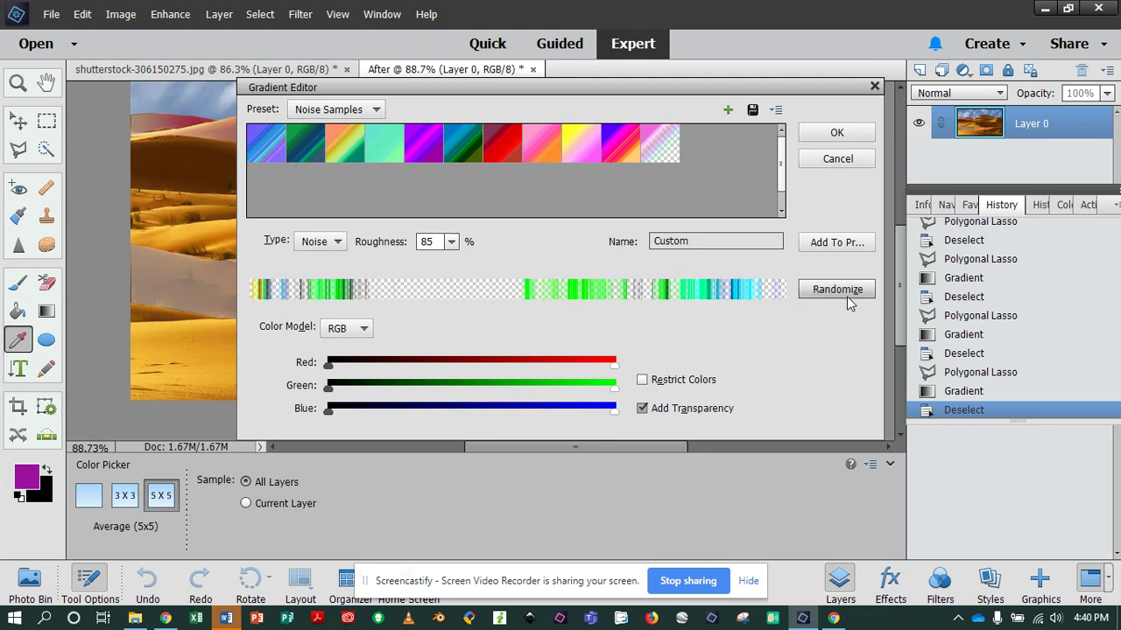
pyautogui.click(847, 296)
pyautogui.click(847, 296)
pyautogui.click(847, 296)
pyautogui.click(847, 296)
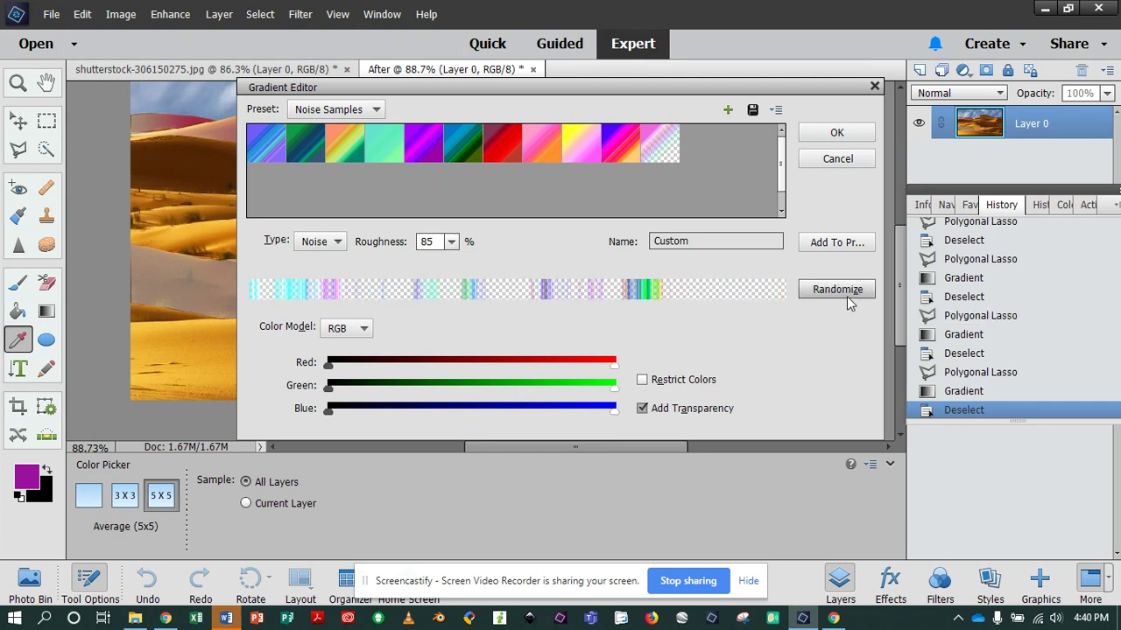
pyautogui.click(847, 296)
pyautogui.click(847, 296)
pyautogui.click(847, 296)
pyautogui.click(847, 296)
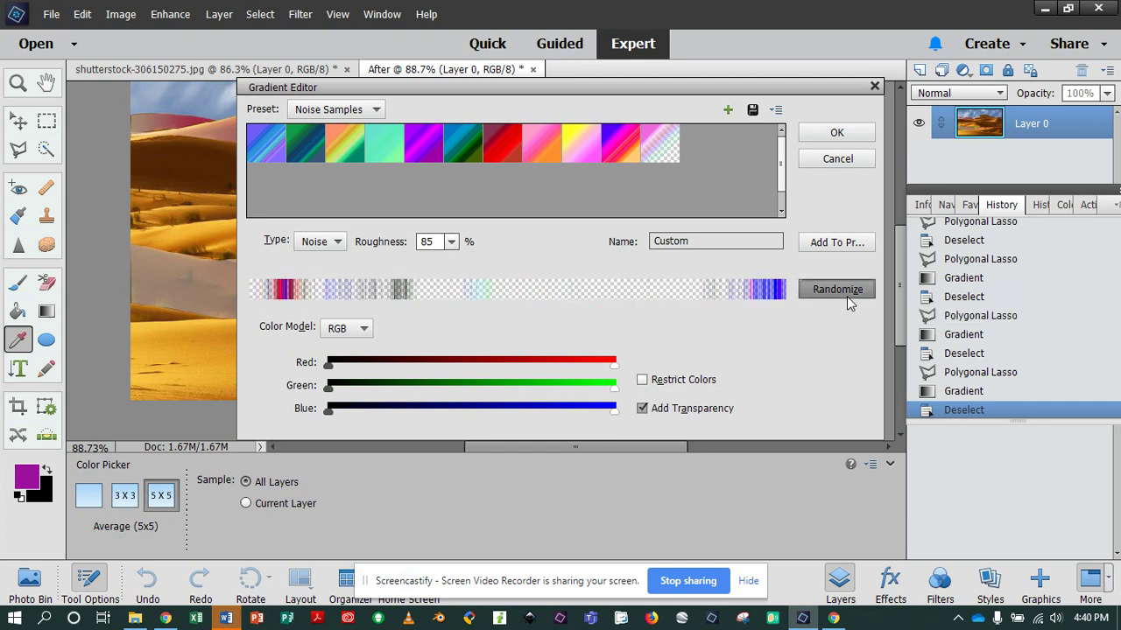
pyautogui.click(847, 296)
pyautogui.click(847, 296)
pyautogui.click(847, 296)
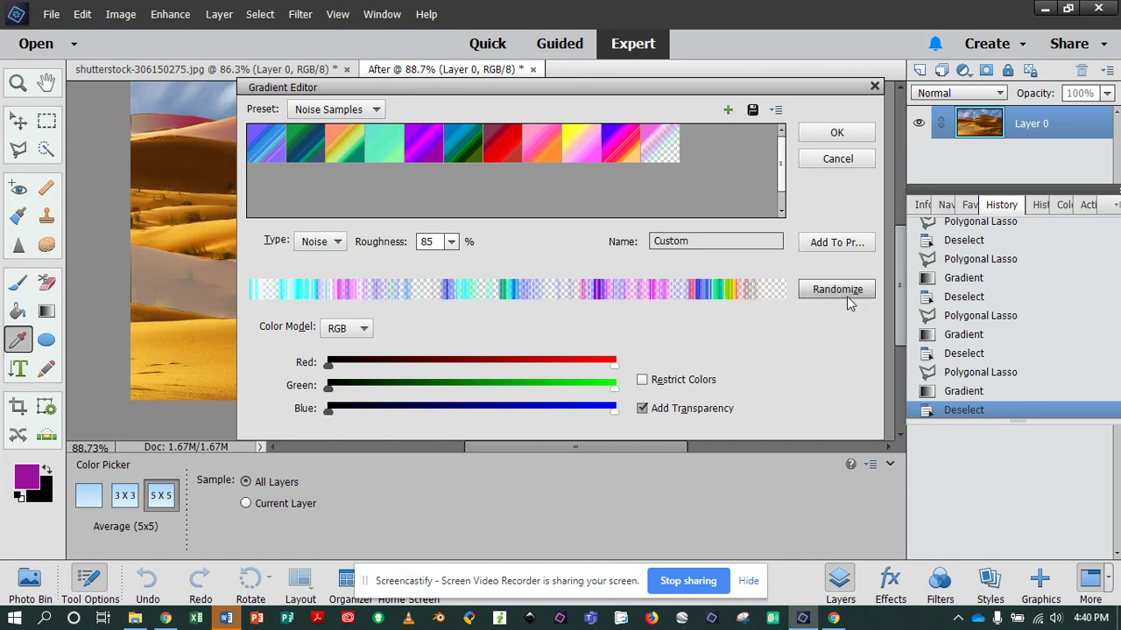
pyautogui.click(847, 296)
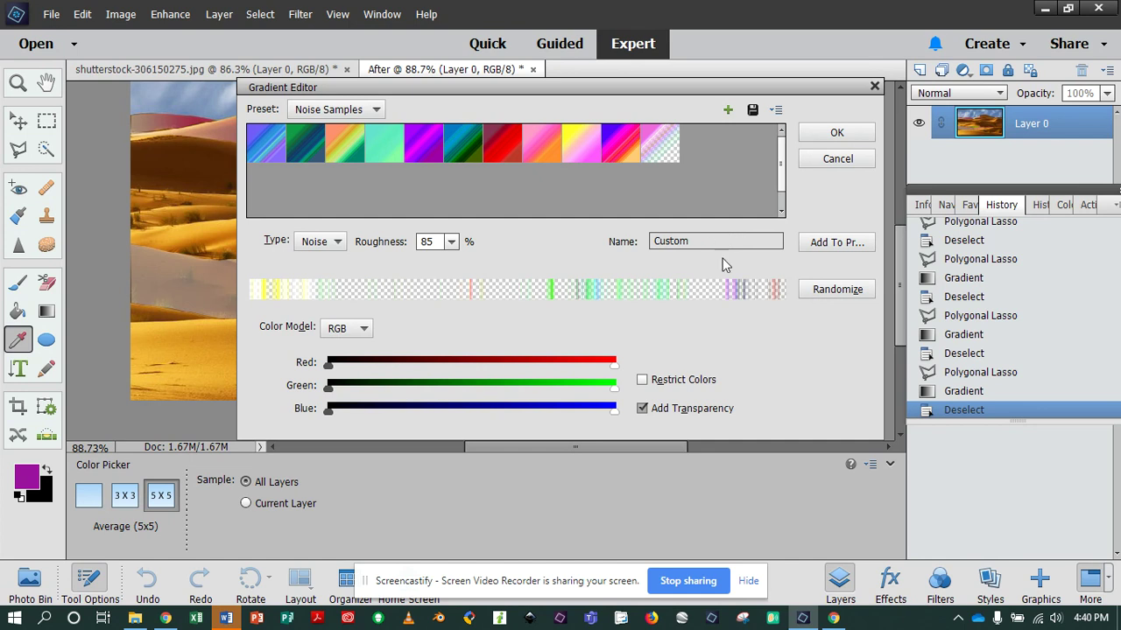
pyautogui.click(834, 290)
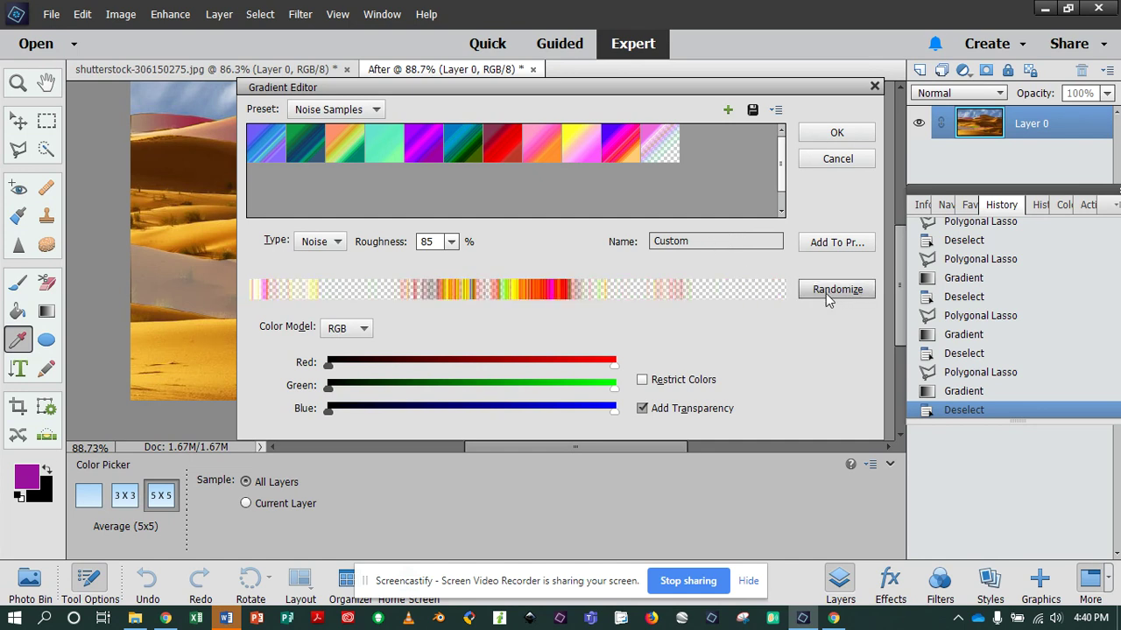
pyautogui.click(460, 365)
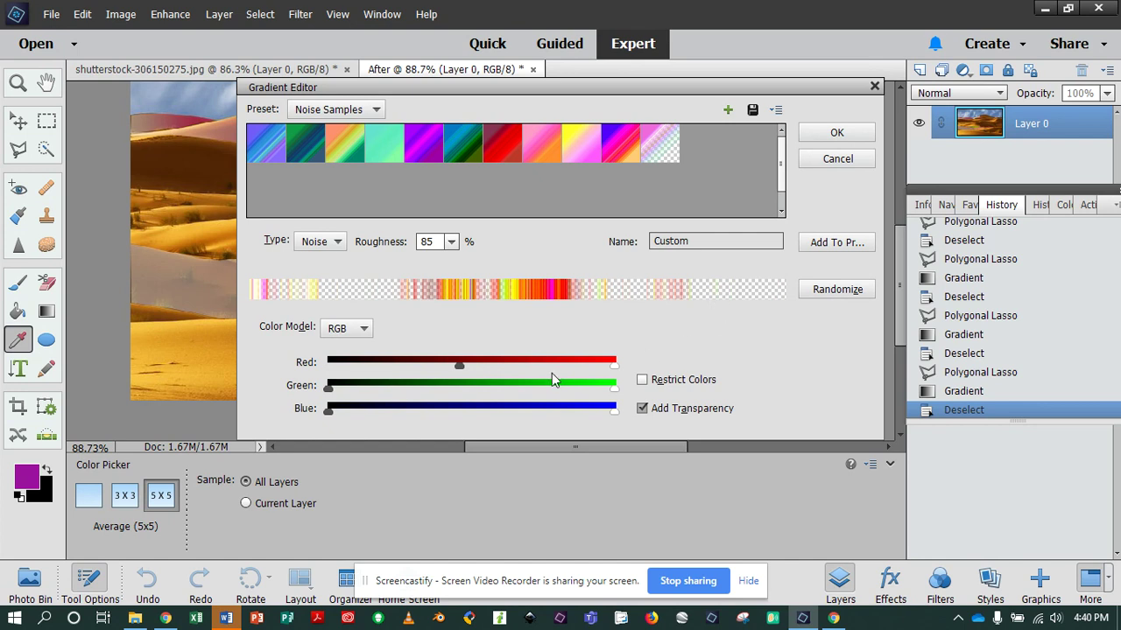
# Load the Deep Sea noise preset, narrow its red range to the middle third, and raise the green and blue lower limits
pyautogui.click(462, 149)
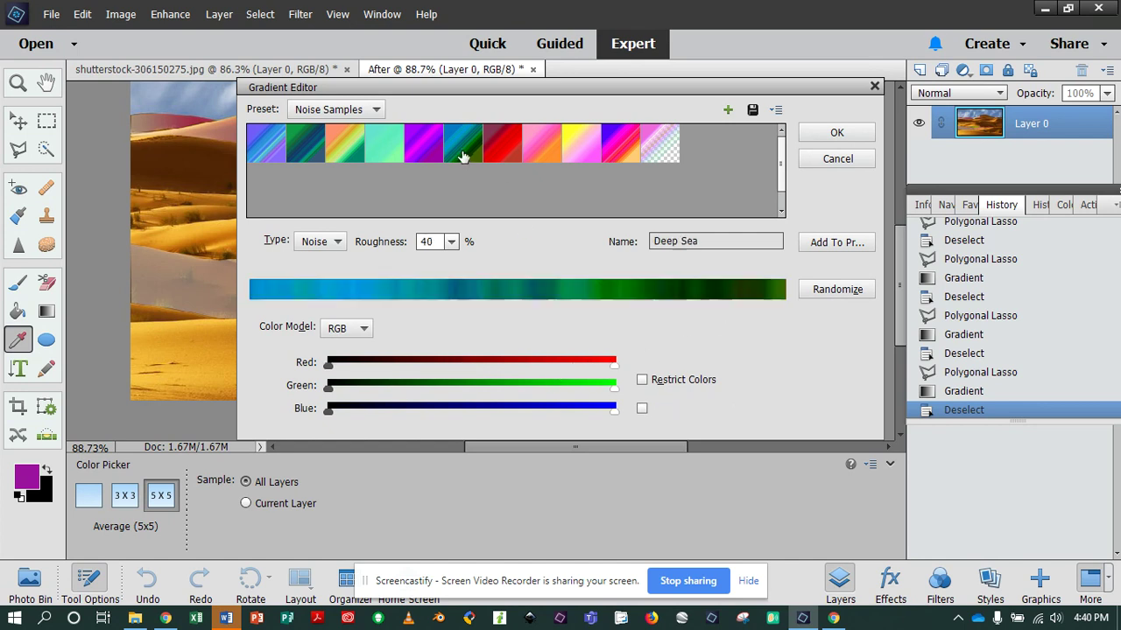
pyautogui.moveTo(328, 366); pyautogui.dragTo(420, 366)
pyautogui.moveTo(611, 372); pyautogui.dragTo(565, 375)
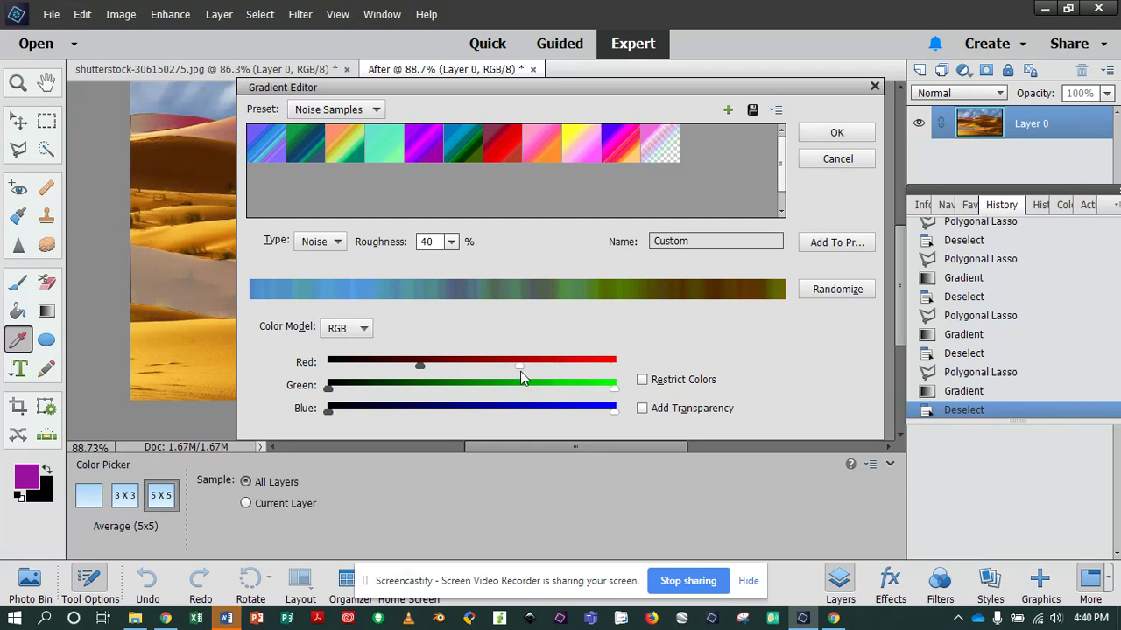
pyautogui.moveTo(328, 388); pyautogui.dragTo(483, 411)
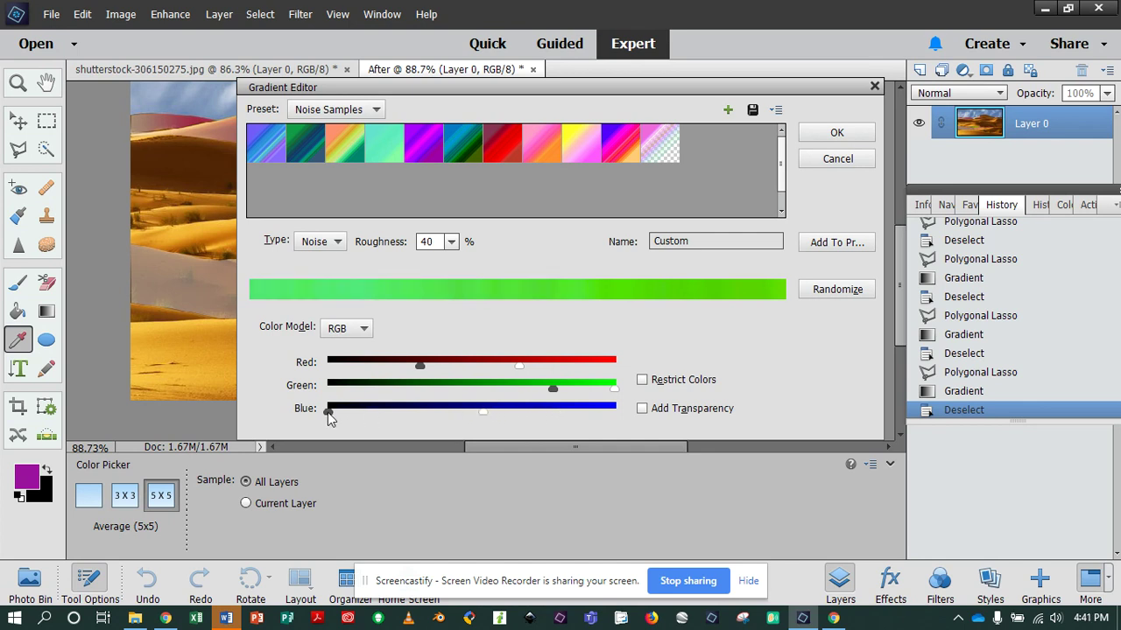
pyautogui.moveTo(406, 413); pyautogui.dragTo(640, 418)
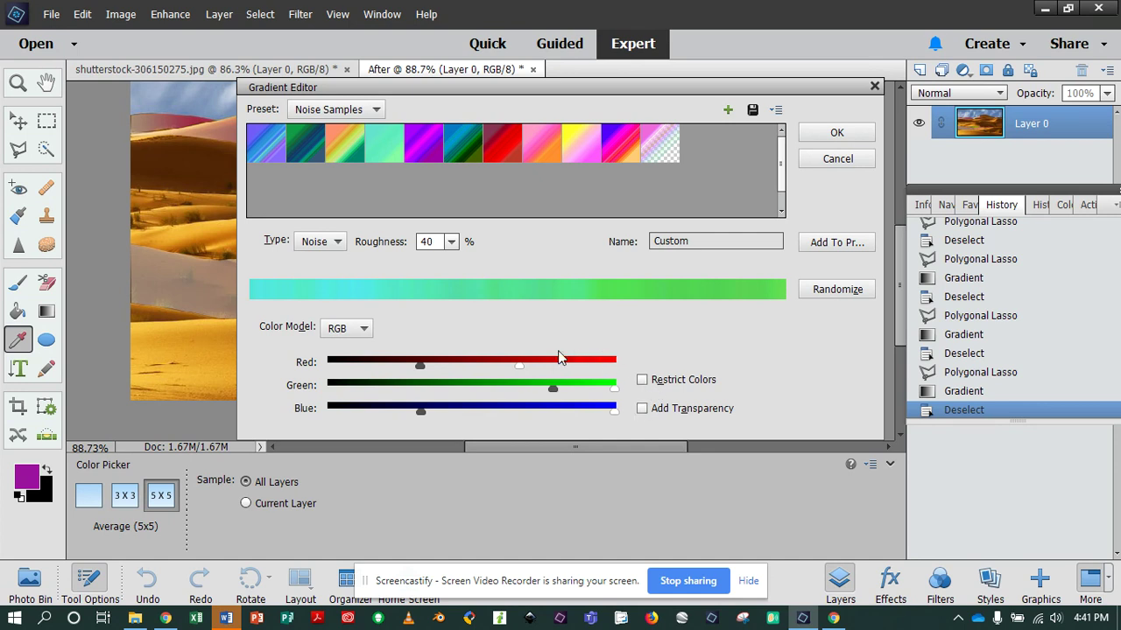
# Name the customized noise gradient, add it to the Noise Samples presets, and accept the gradient edits
pyautogui.moveTo(721, 242); pyautogui.dragTo(626, 250)
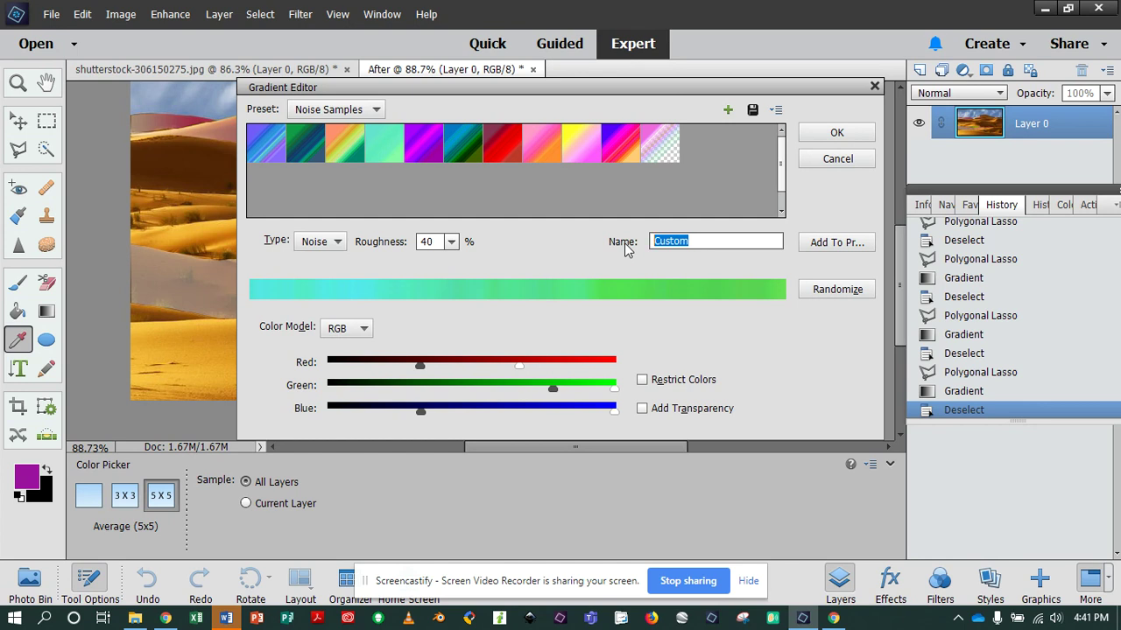
pyautogui.write('Bobby Jimmy')
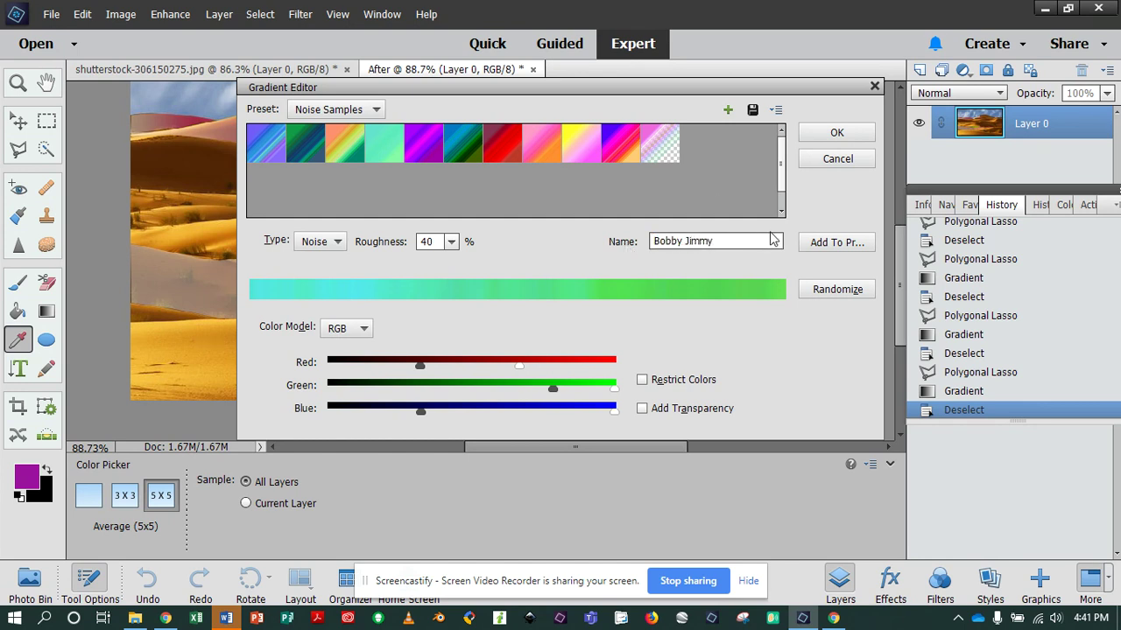
pyautogui.click(837, 245)
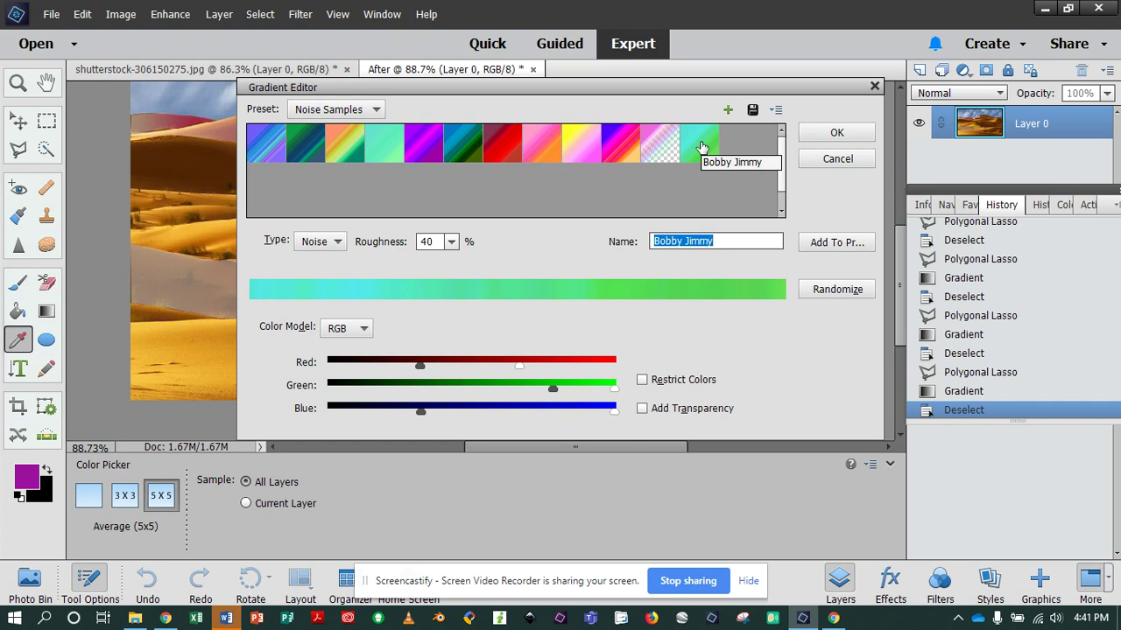
pyautogui.click(834, 132)
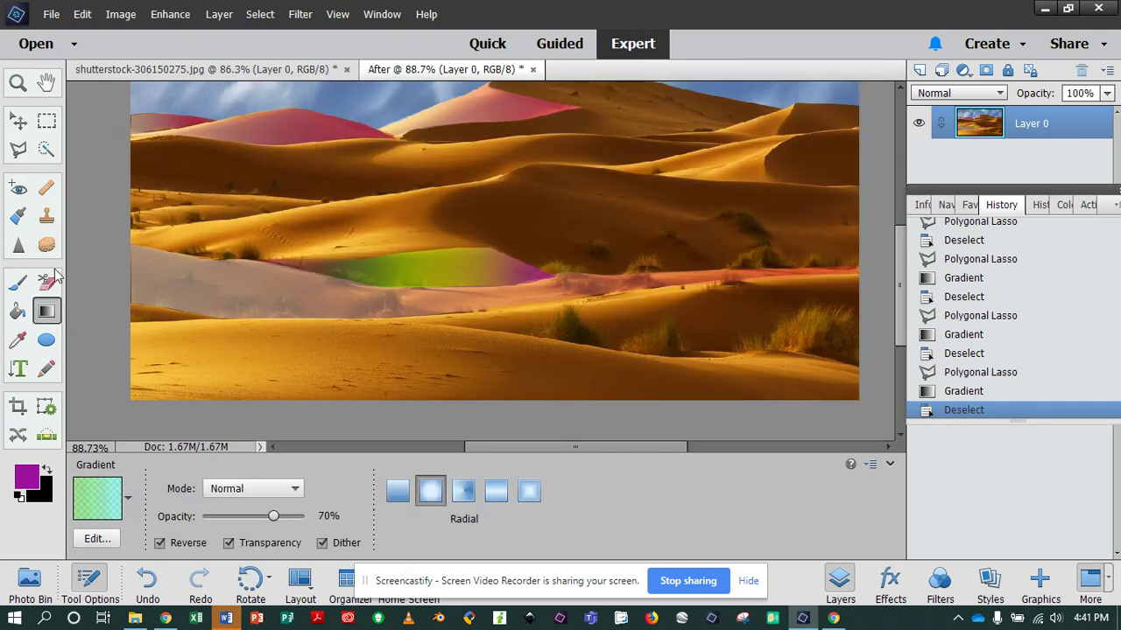
# Select the dark, shaded dune face at the photo's far right edge with the Polygonal Lasso
pyautogui.click(19, 151)
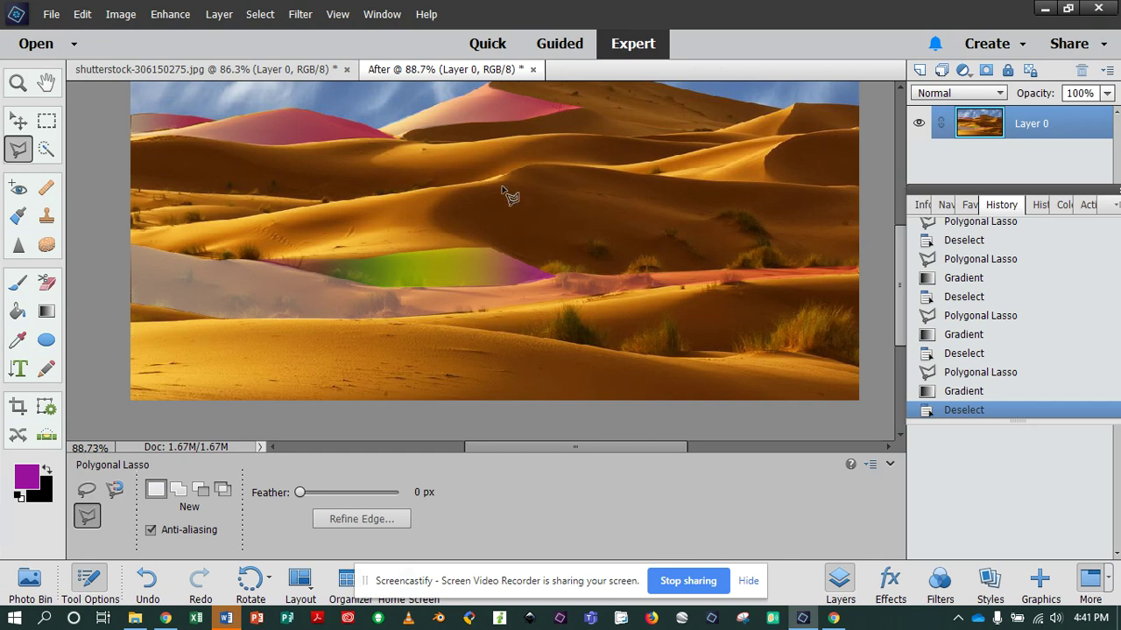
pyautogui.click(857, 130)
pyautogui.click(803, 136)
pyautogui.click(777, 147)
pyautogui.click(764, 160)
pyautogui.click(774, 183)
pyautogui.click(857, 186)
pyautogui.click(858, 130)
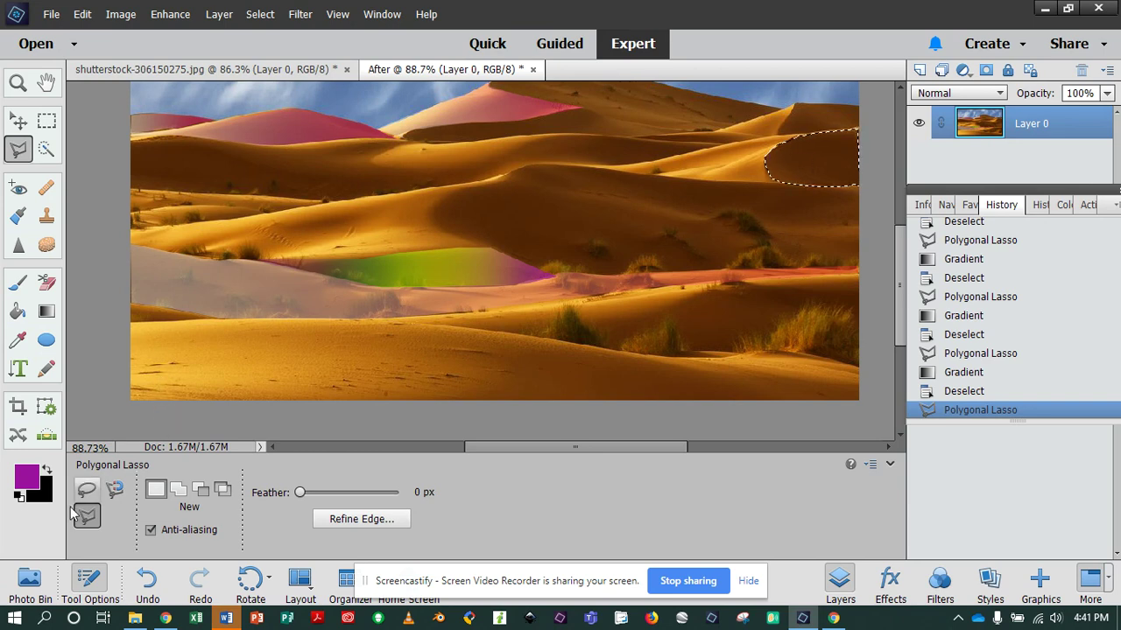
# Try the saved noise gradient across the selected dune as a Radial fill at 70% opacity, and revert to the selection
pyautogui.click(52, 313)
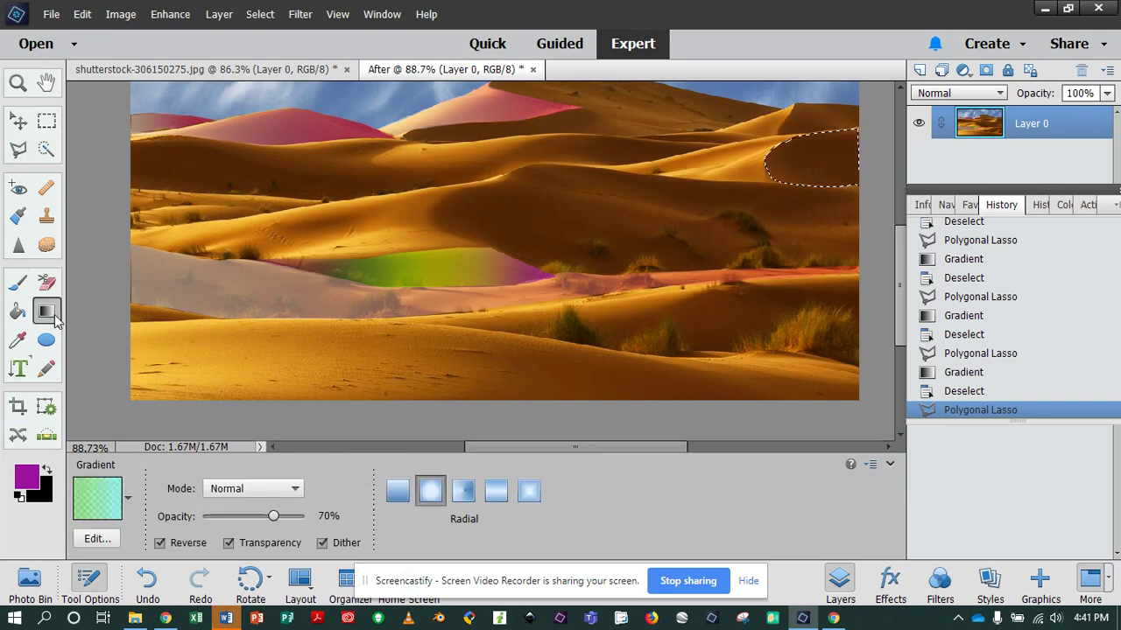
pyautogui.click(128, 497)
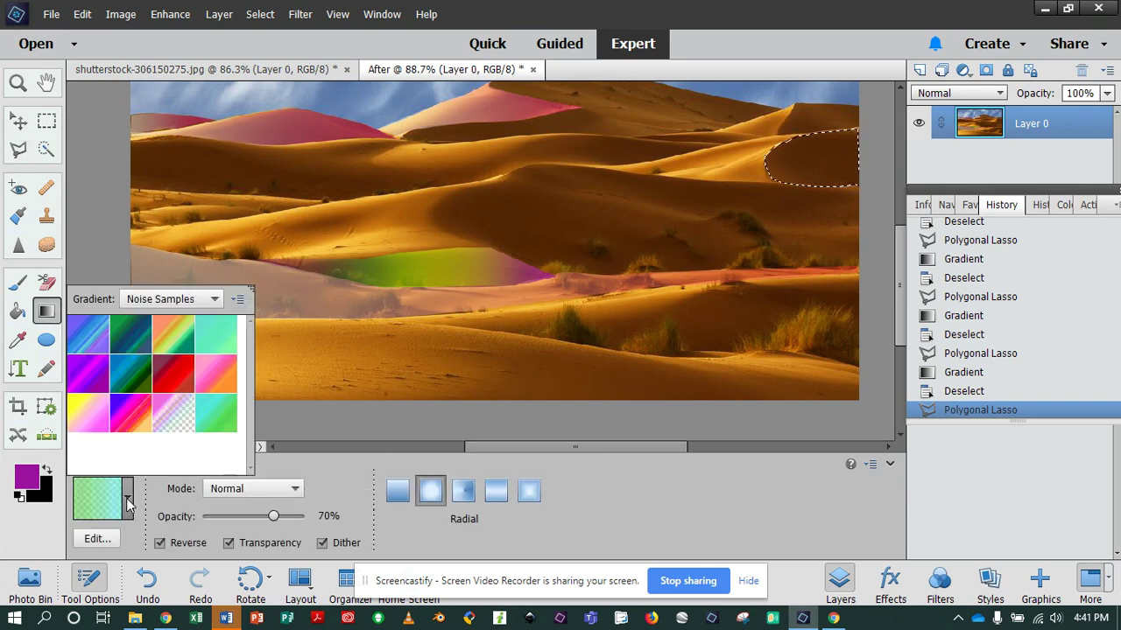
pyautogui.doubleClick(226, 427)
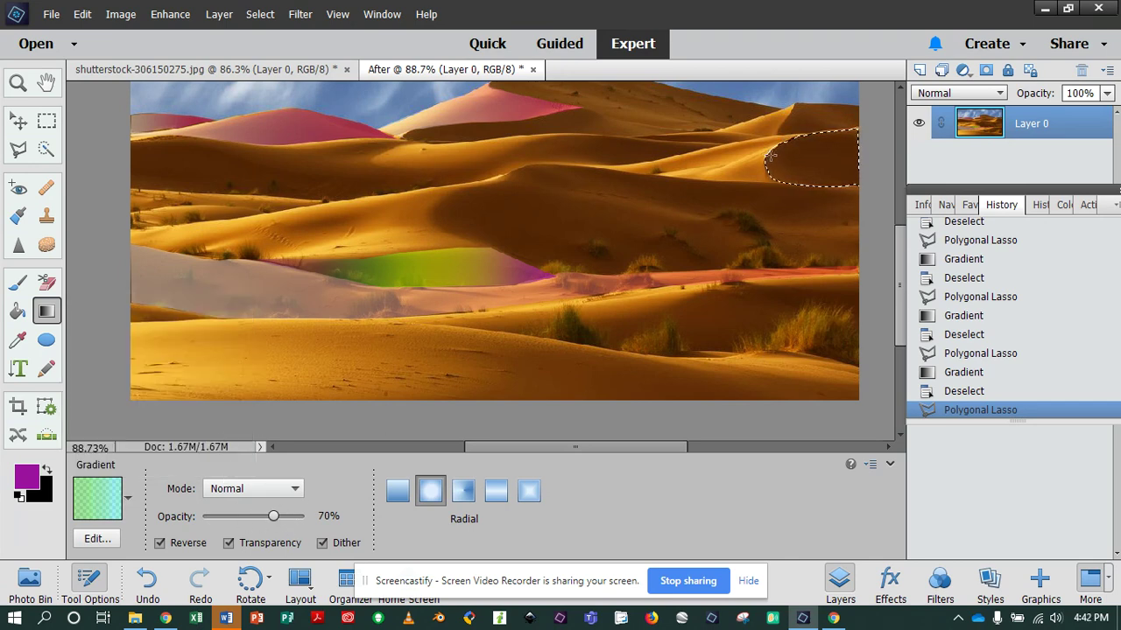
pyautogui.moveTo(769, 156); pyautogui.dragTo(860, 182)
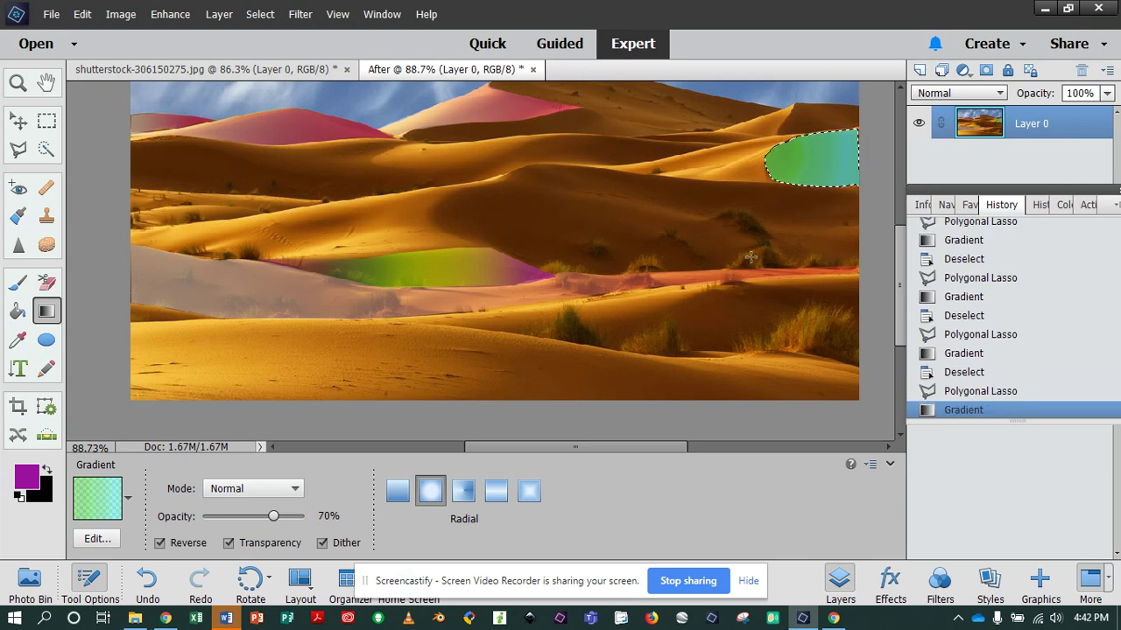
pyautogui.hotkey('ctrl', 'd')
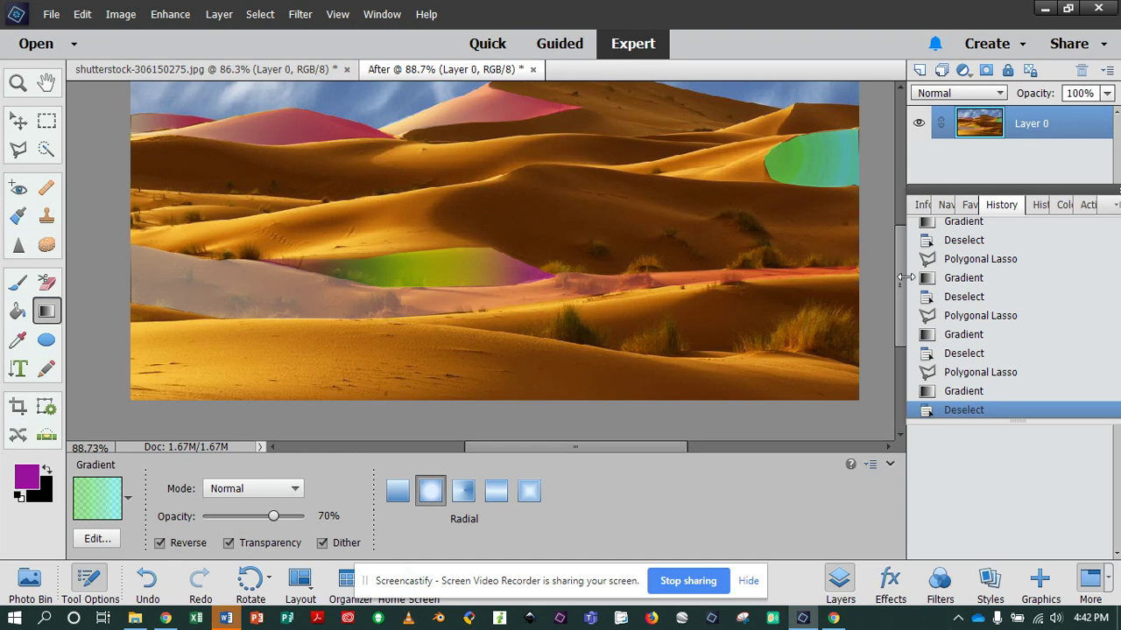
pyautogui.click(966, 391)
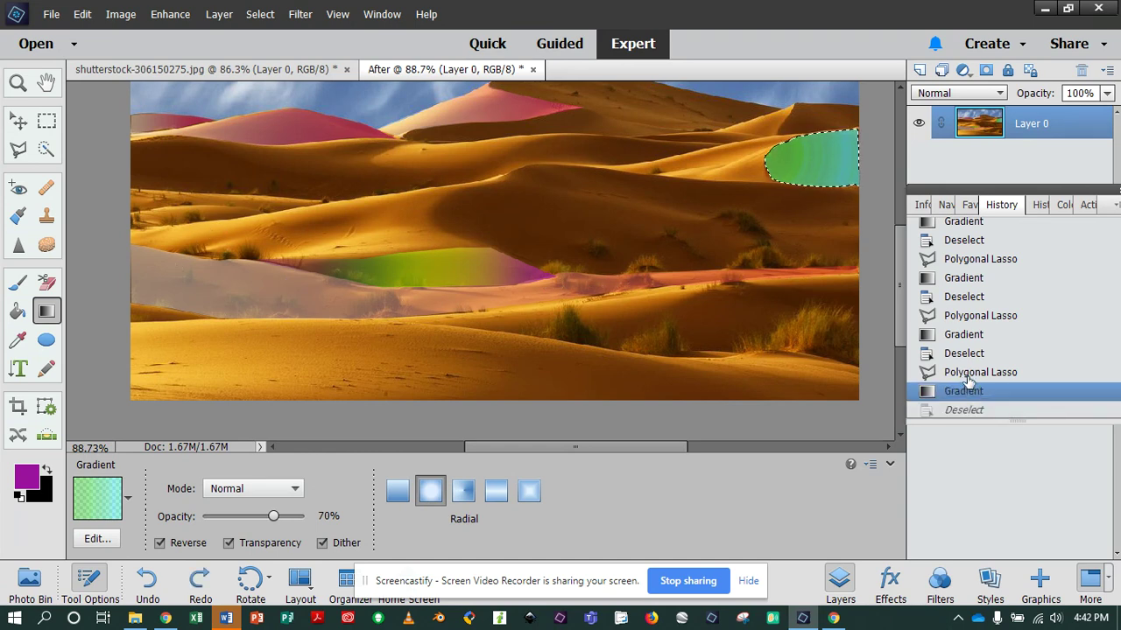
pyautogui.click(968, 374)
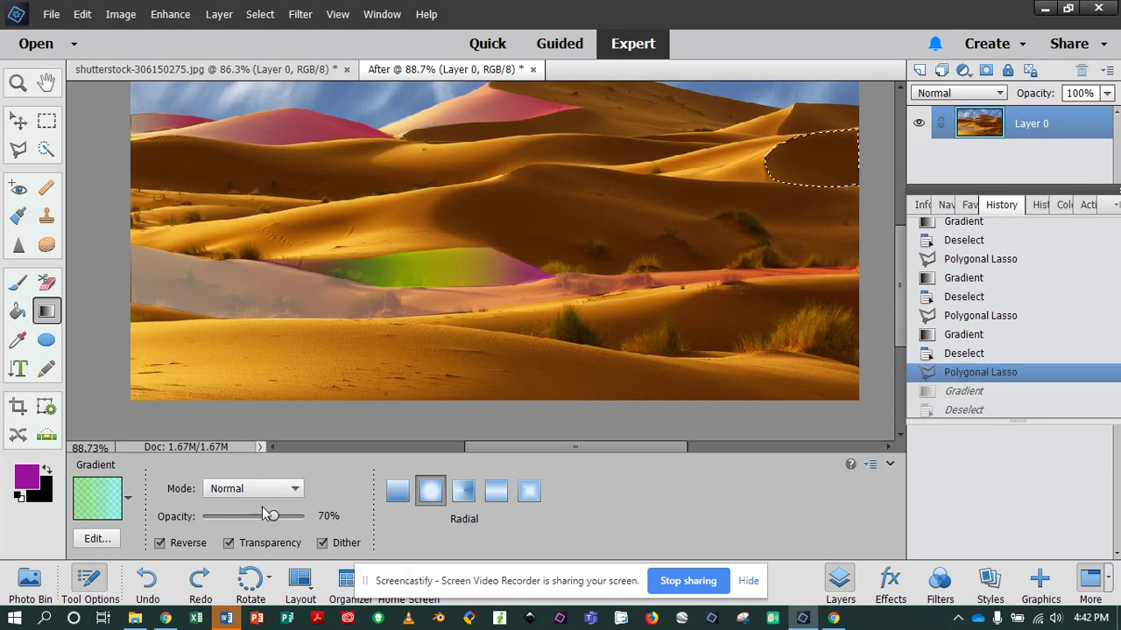
# Set the saved noise gradient to 33% opacity and Diamond style, try it across the selected dune, and undo the fill
pyautogui.moveTo(273, 516); pyautogui.dragTo(235, 516)
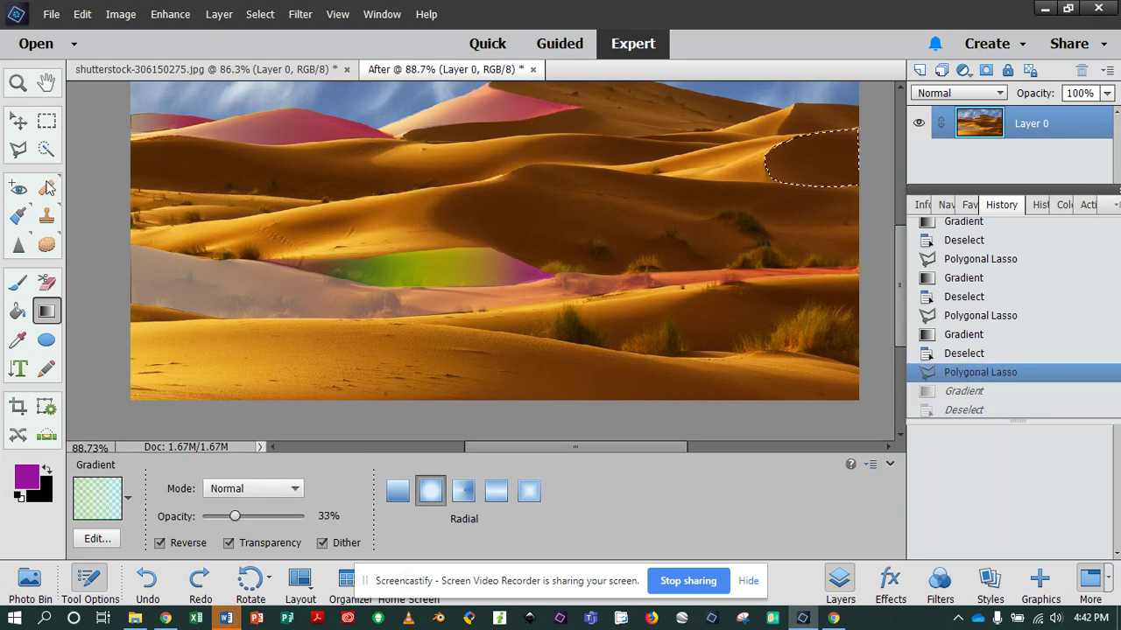
pyautogui.click(25, 152)
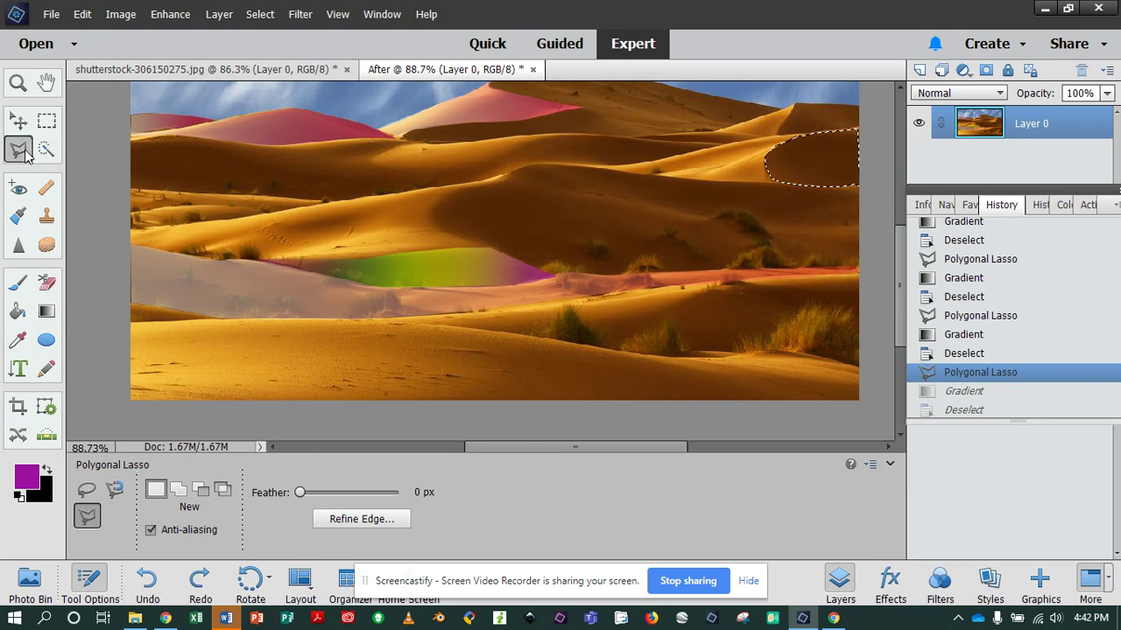
pyautogui.click(47, 312)
pyautogui.click(127, 497)
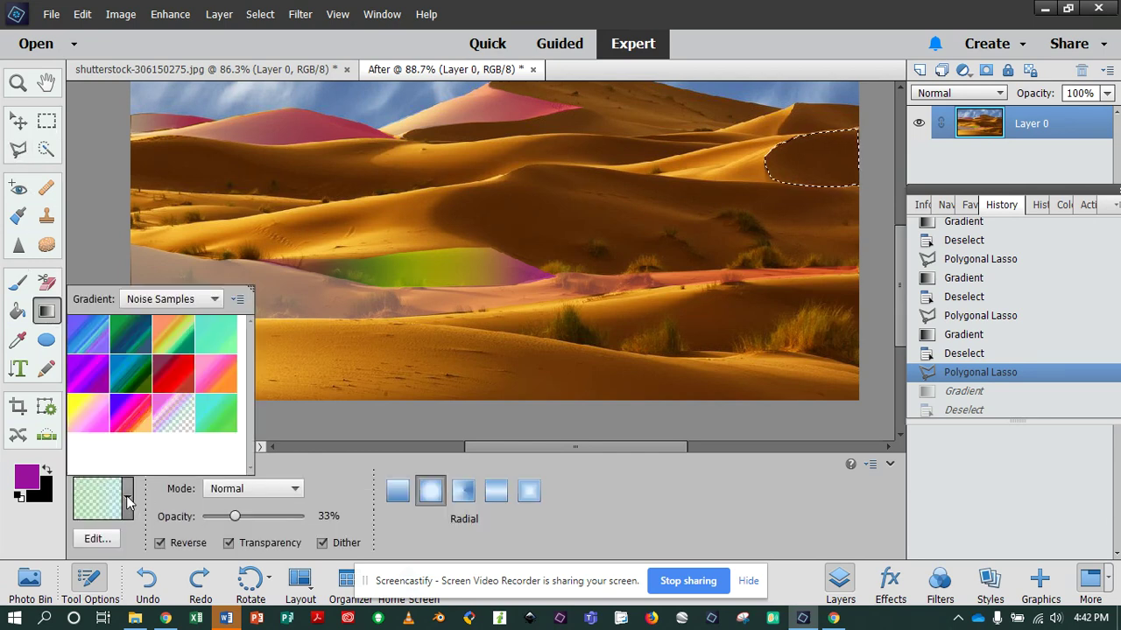
pyautogui.doubleClick(216, 426)
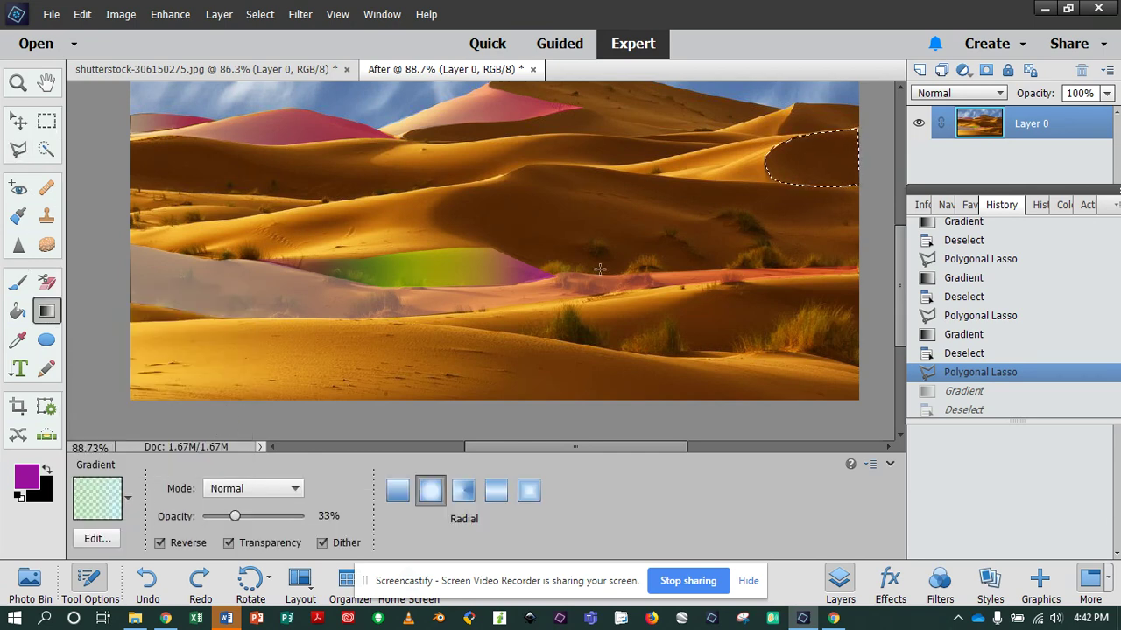
pyautogui.click(529, 491)
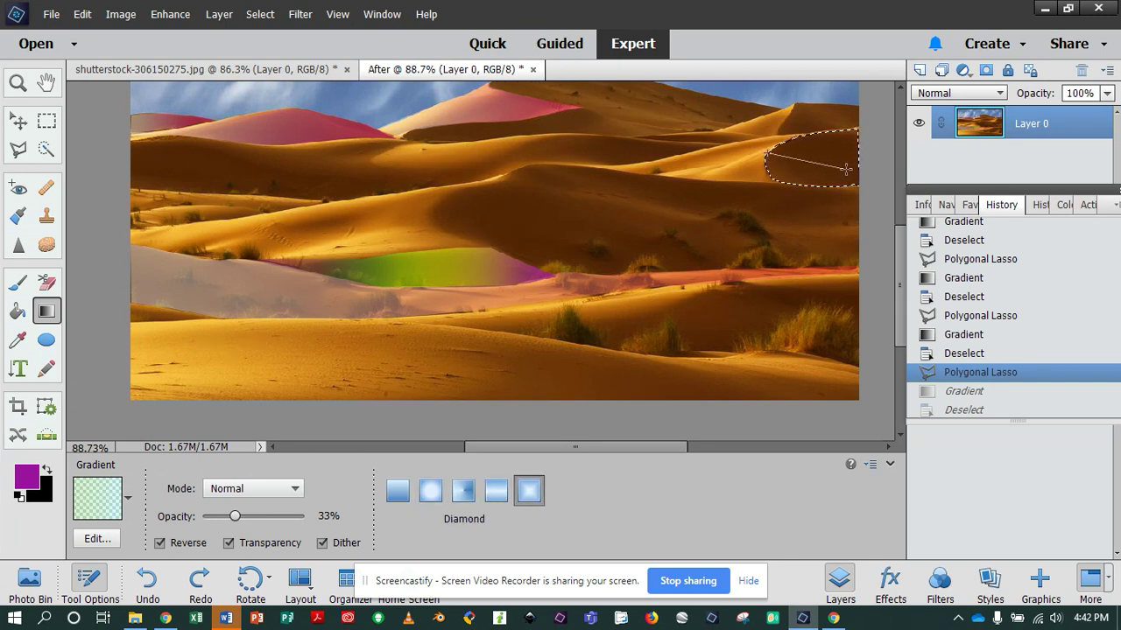
pyautogui.moveTo(862, 176); pyautogui.dragTo(851, 199)
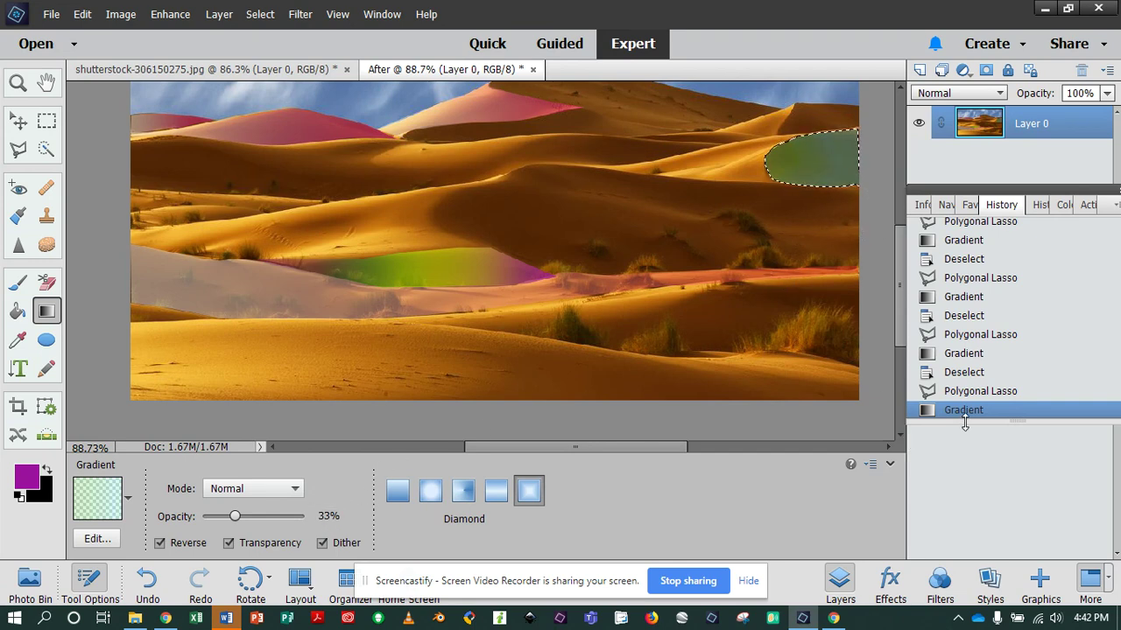
pyautogui.click(963, 391)
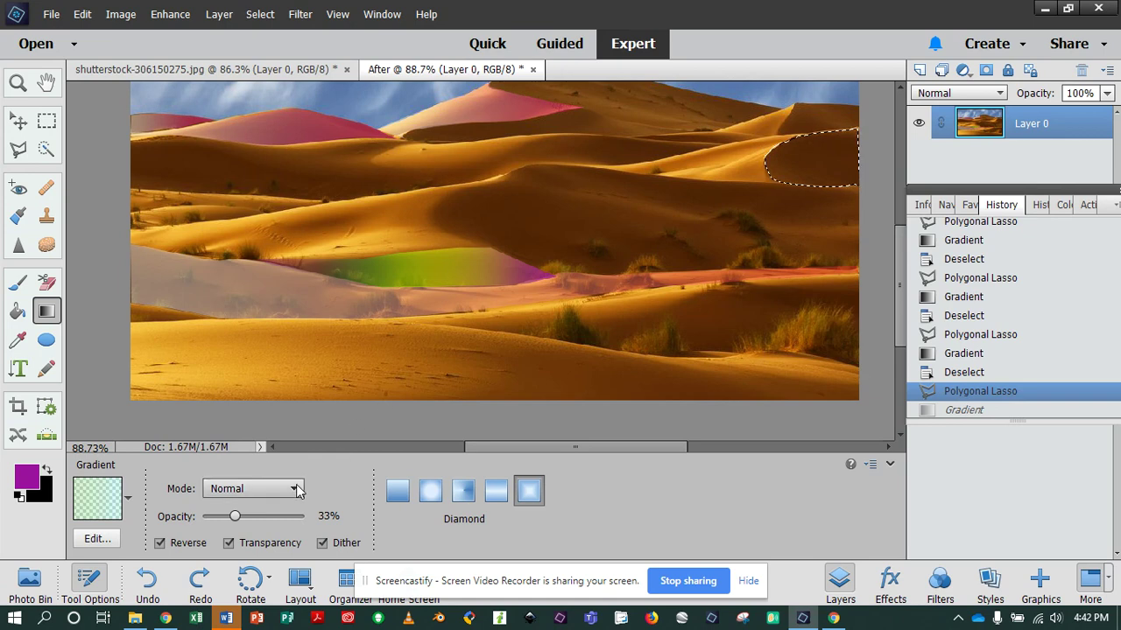
# Turn off Reverse, try the Diamond gradient at 11% opacity across the selected dune, and undo the fill
pyautogui.moveTo(233, 517); pyautogui.dragTo(212, 518)
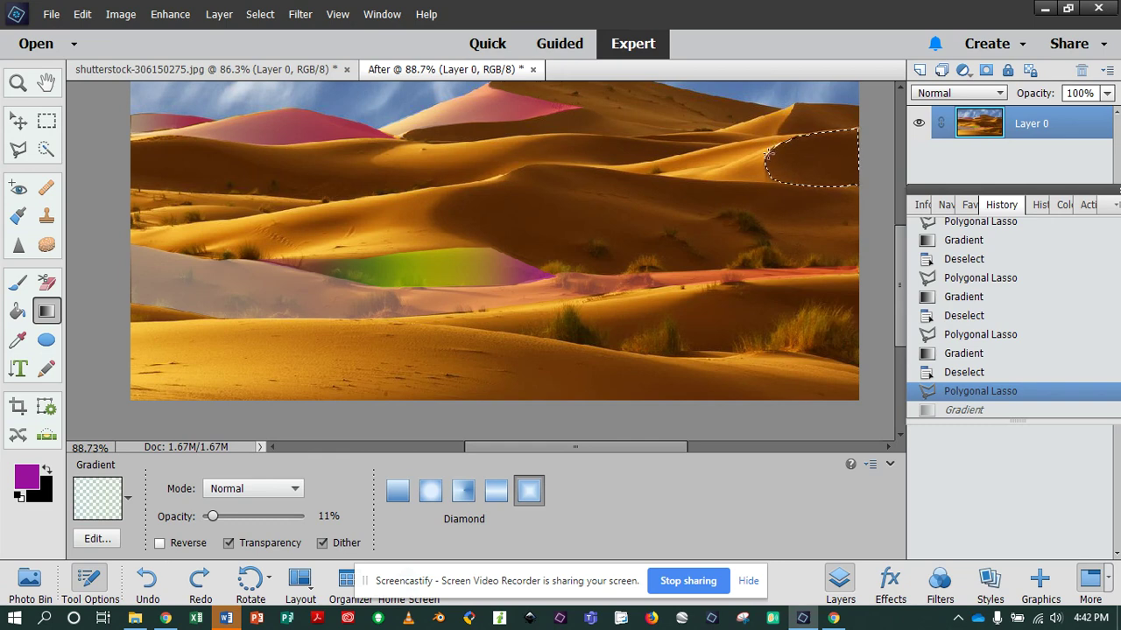
pyautogui.moveTo(862, 173); pyautogui.dragTo(854, 178)
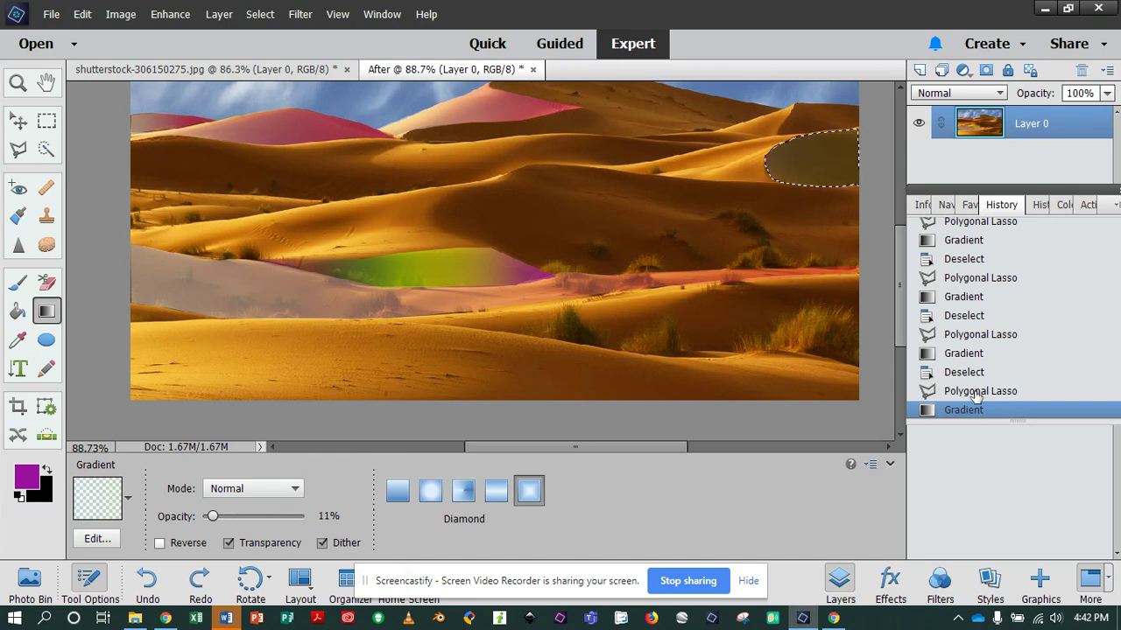
pyautogui.hotkey('ctrl', 'z')
# Apply the Diamond noise gradient at 21% opacity across the selected dune and deselect it
pyautogui.moveTo(219, 514); pyautogui.dragTo(229, 515)
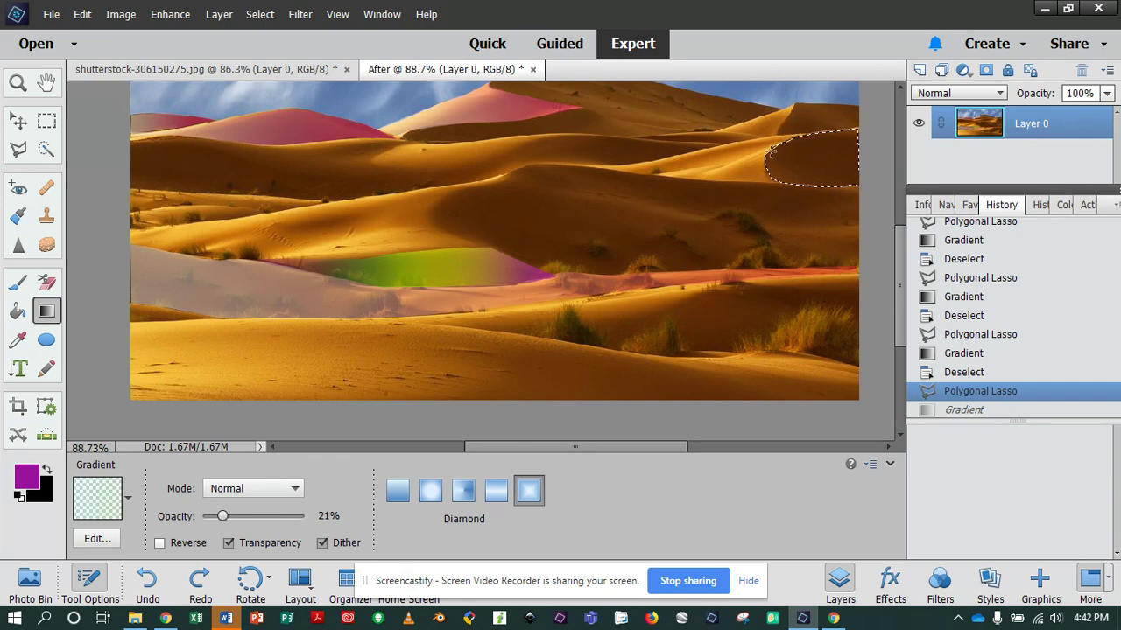
pyautogui.moveTo(861, 179); pyautogui.dragTo(849, 211)
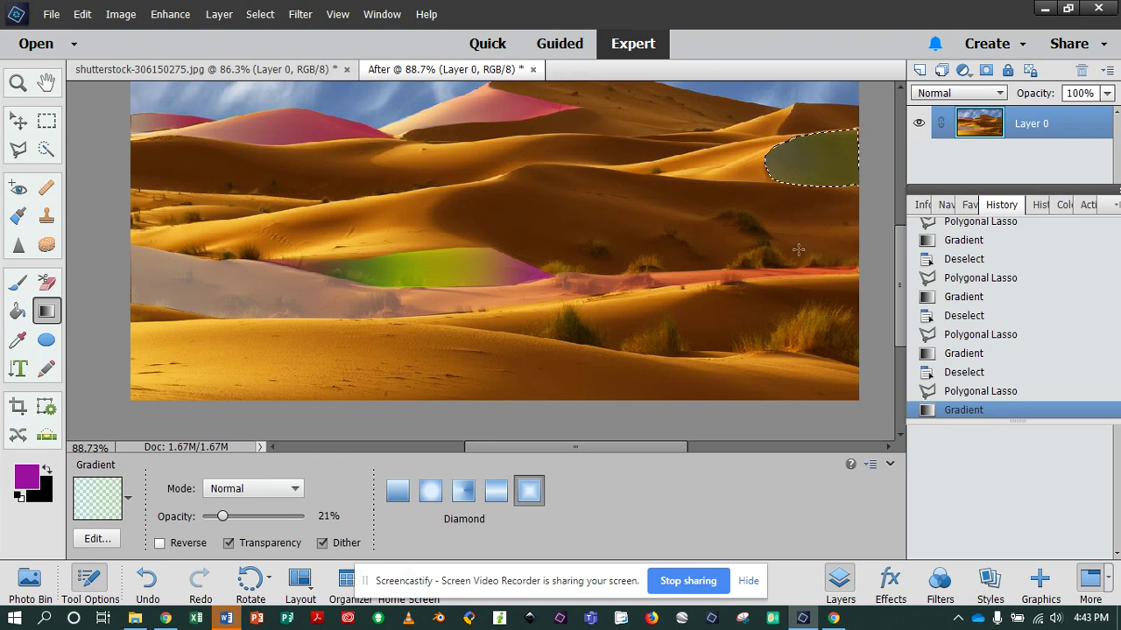
pyautogui.hotkey('ctrl', 'd')
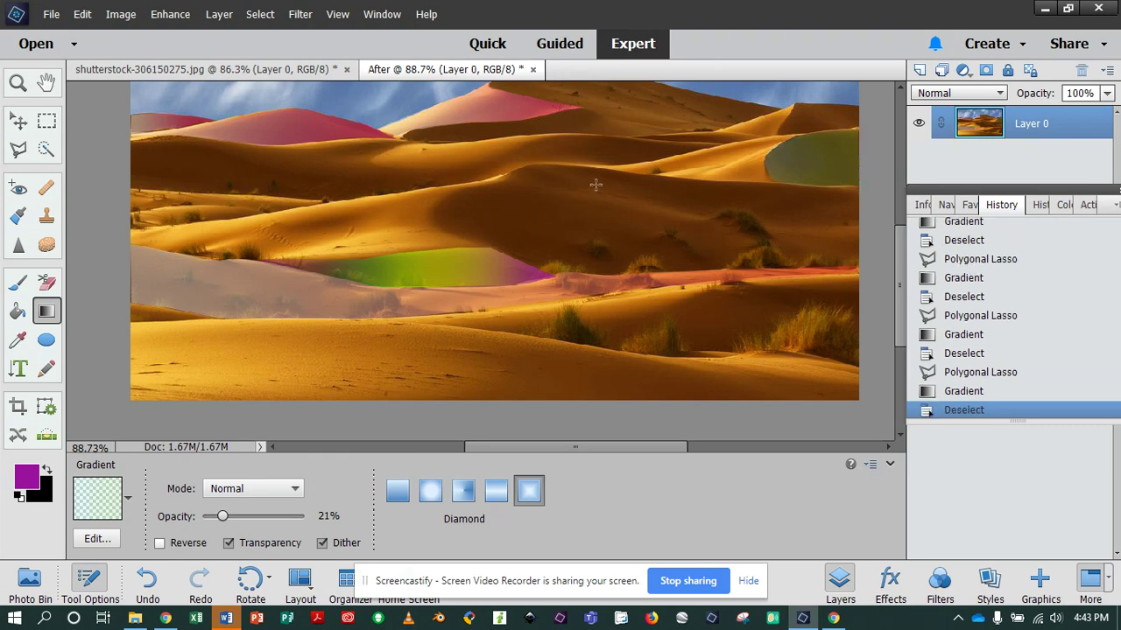
pyautogui.scroll(1, 594, 184)
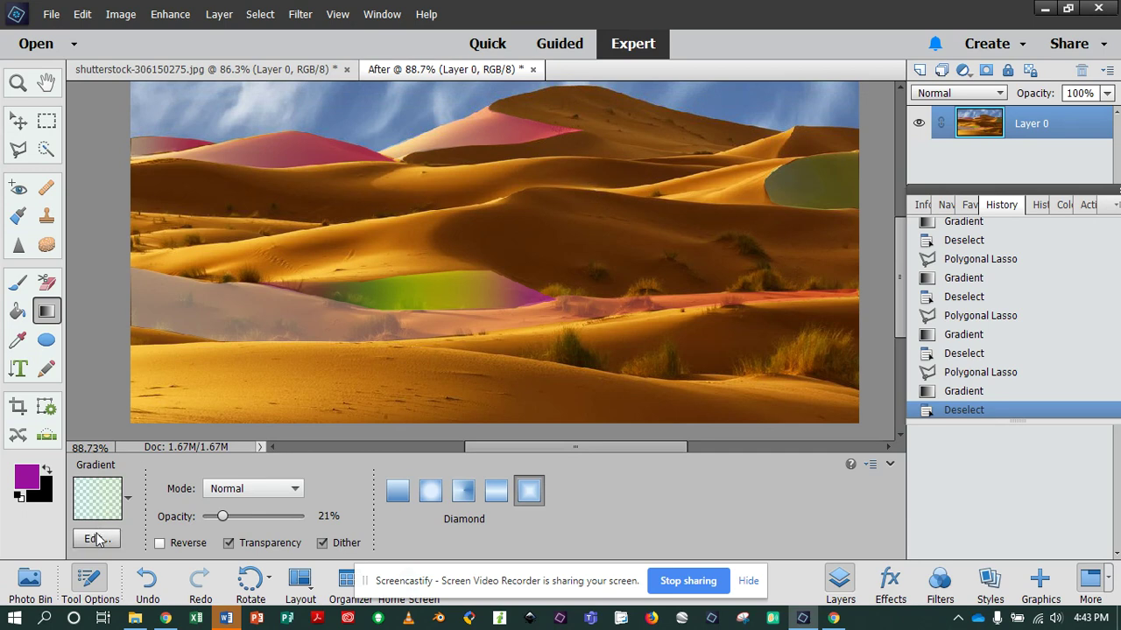